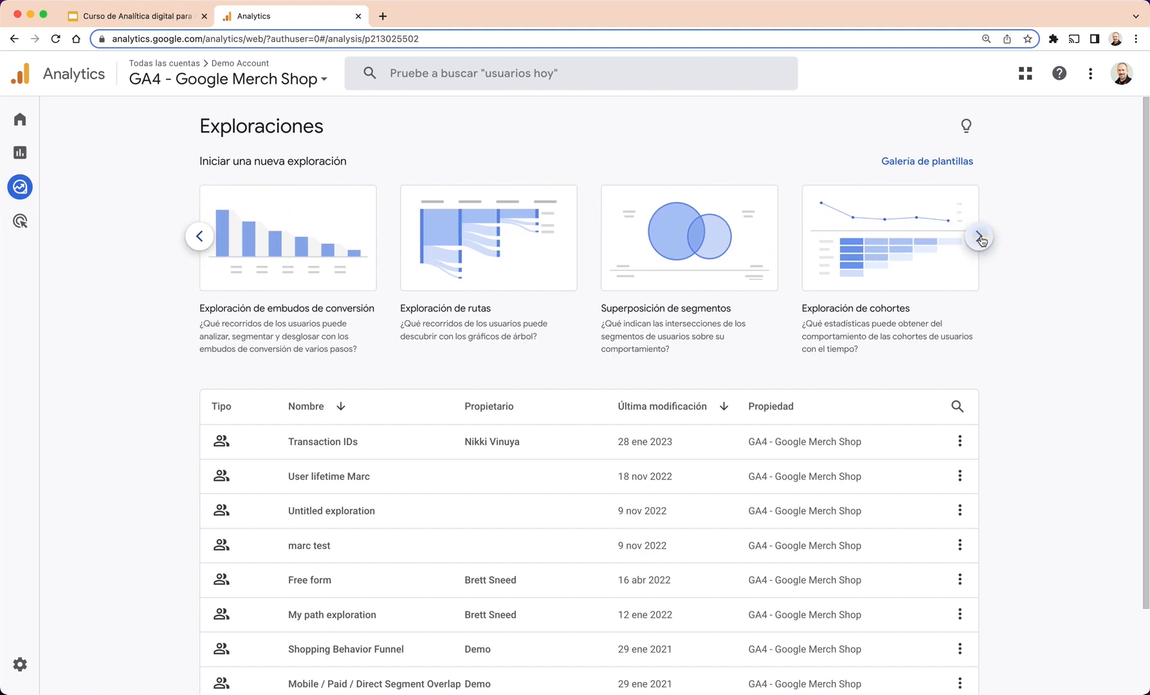
- Review the techniques, use cases and sectors offered in the exploration template gallery and return to the explorations overview
click(979, 237)
click(928, 169)
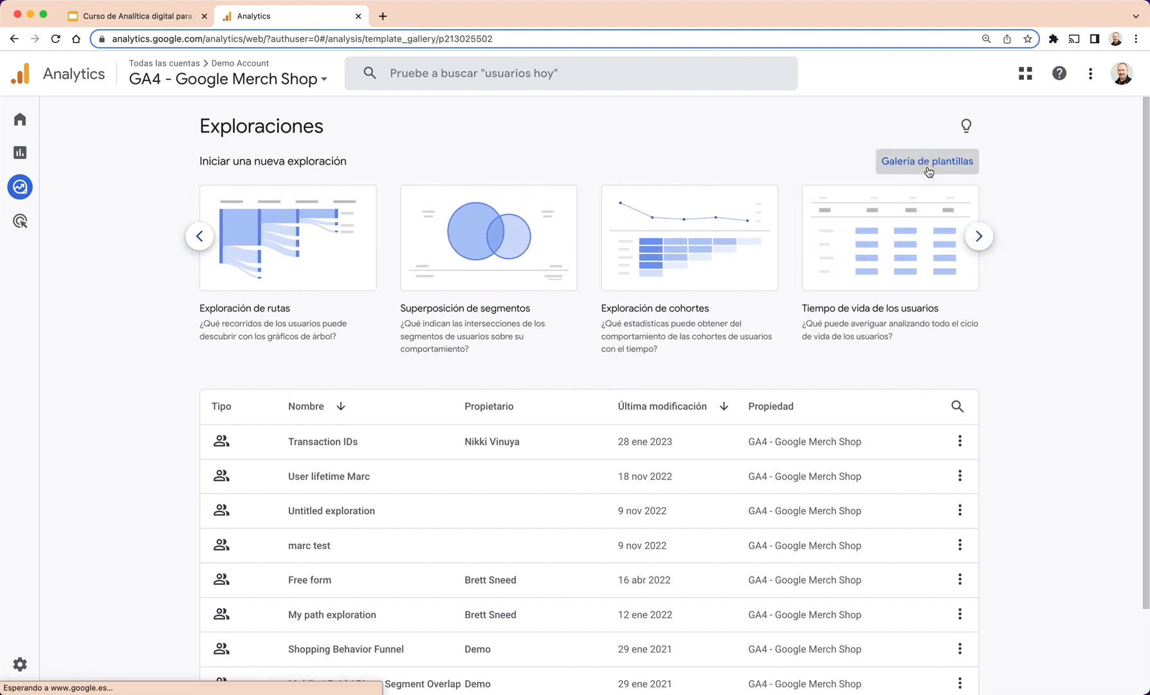
scroll(701, 392, down, 2)
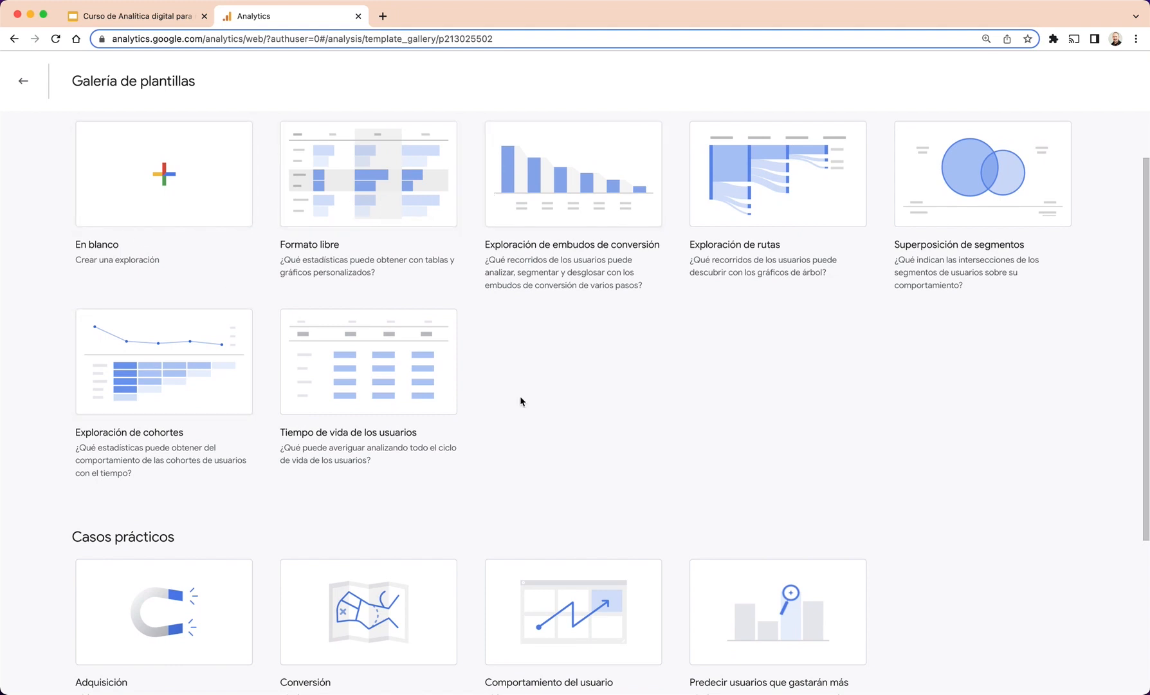
scroll(521, 406, down, 5)
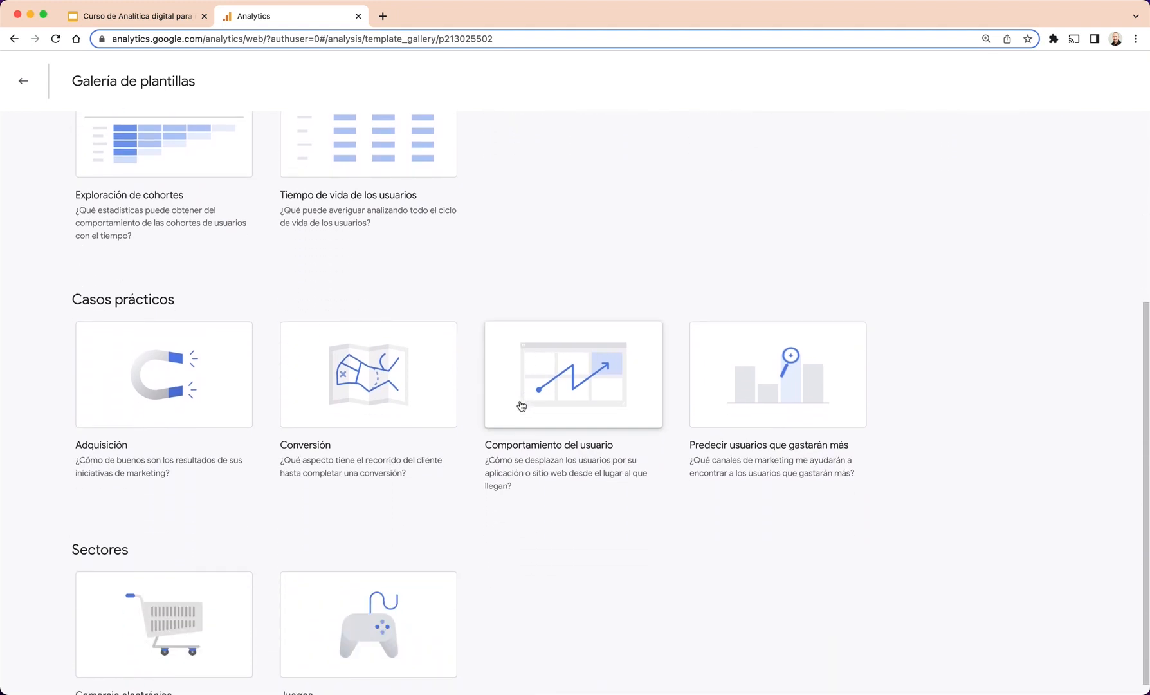
scroll(521, 405, down, 1)
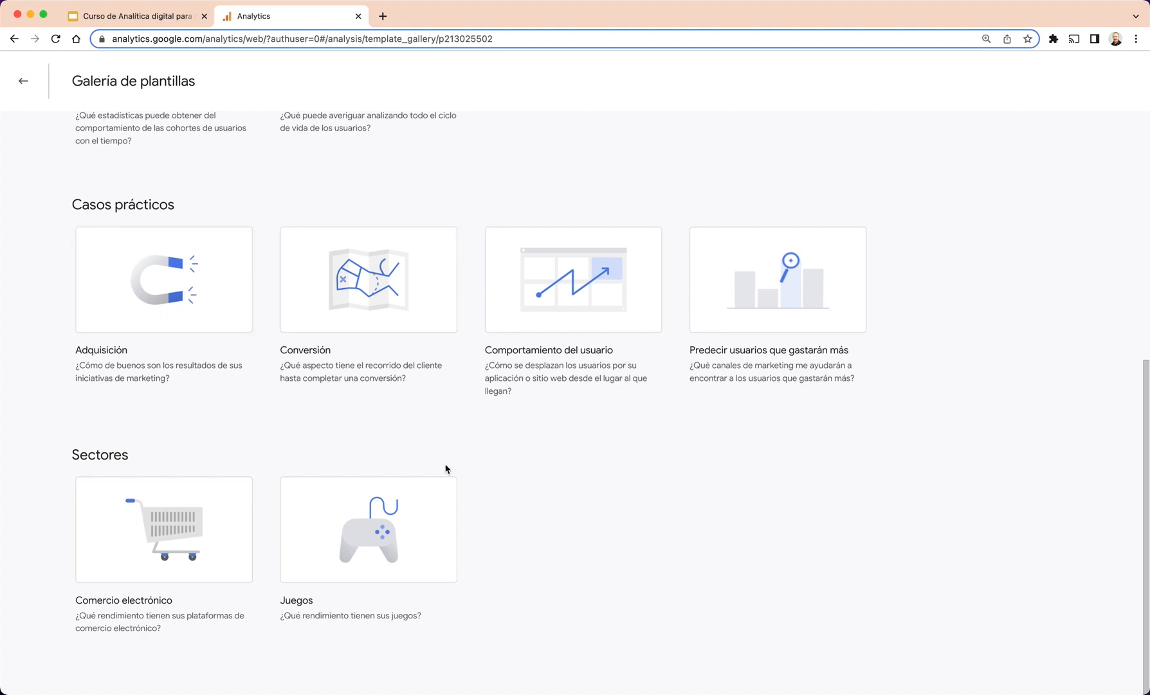
click(22, 90)
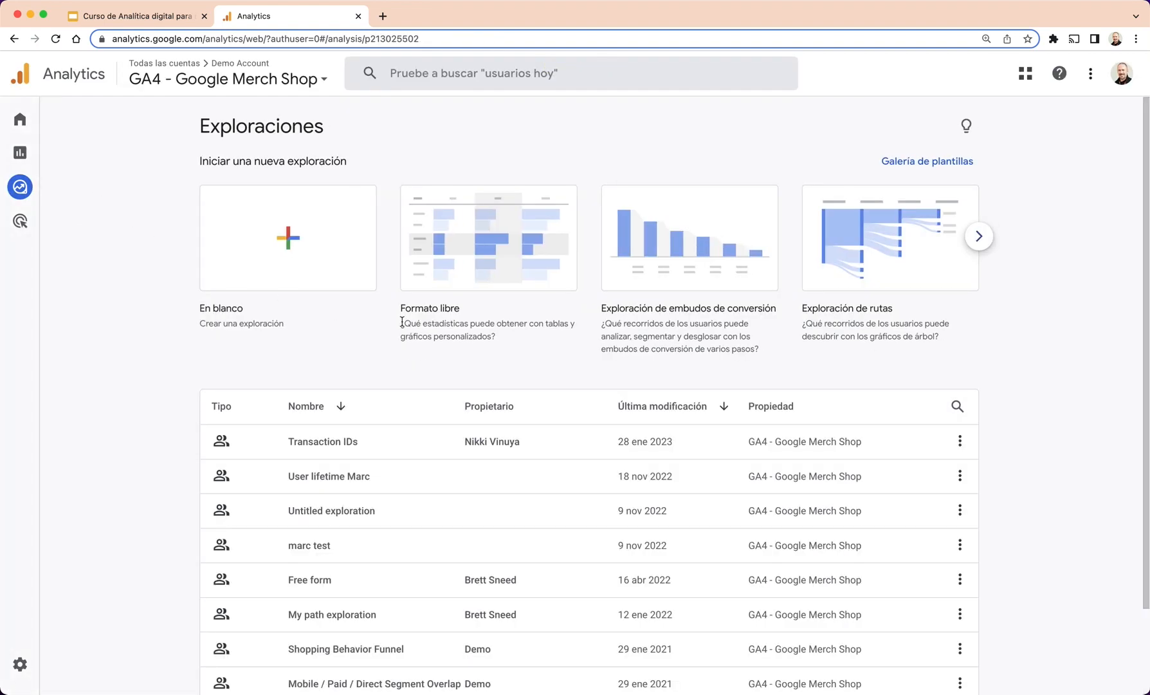
- Look over the list of existing explorations and create a new blank exploration
scroll(402, 321, down, 2)
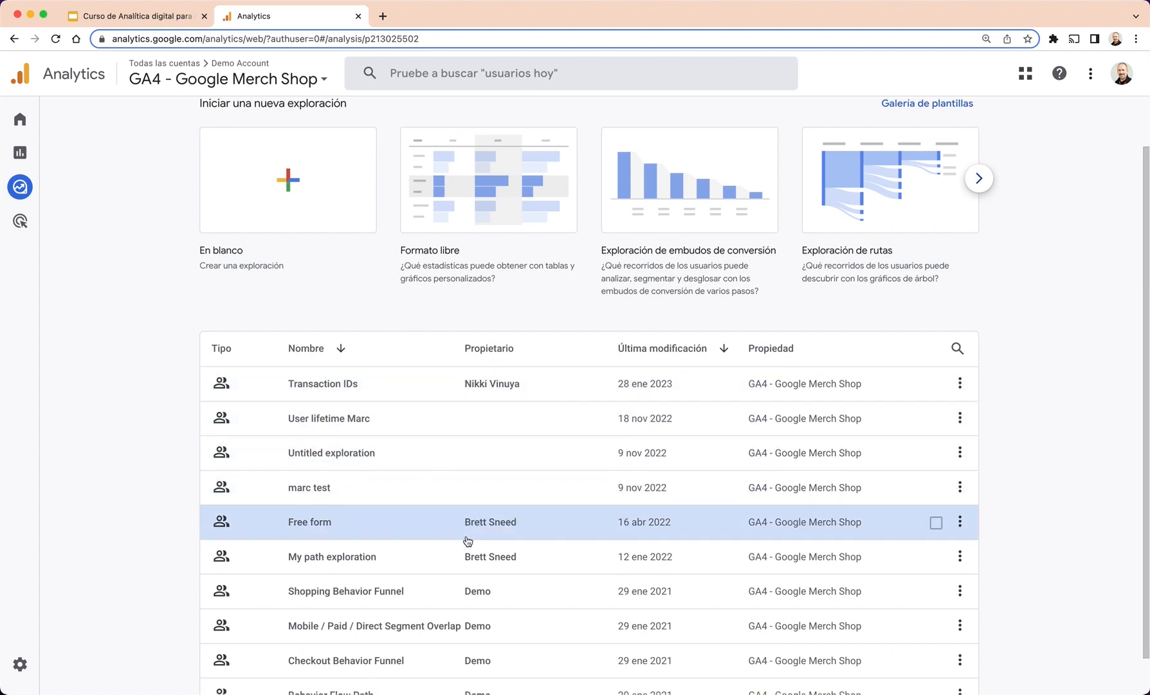
scroll(468, 540, down, 1)
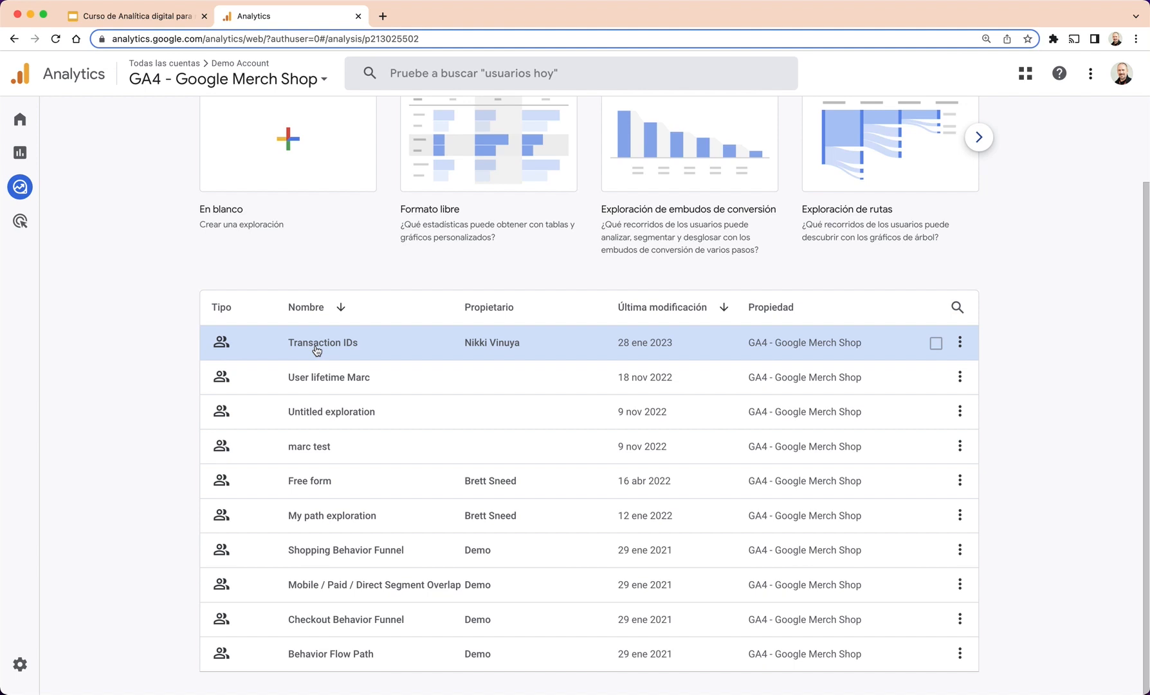
scroll(317, 349, up, 3)
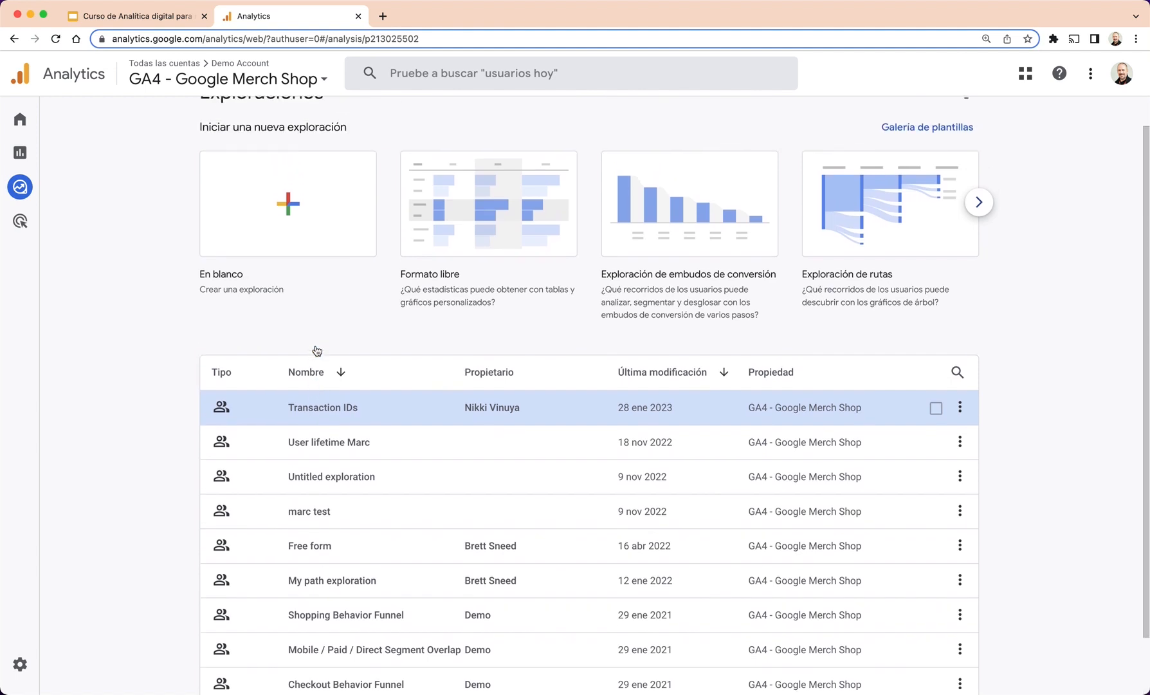
scroll(316, 350, up, 1)
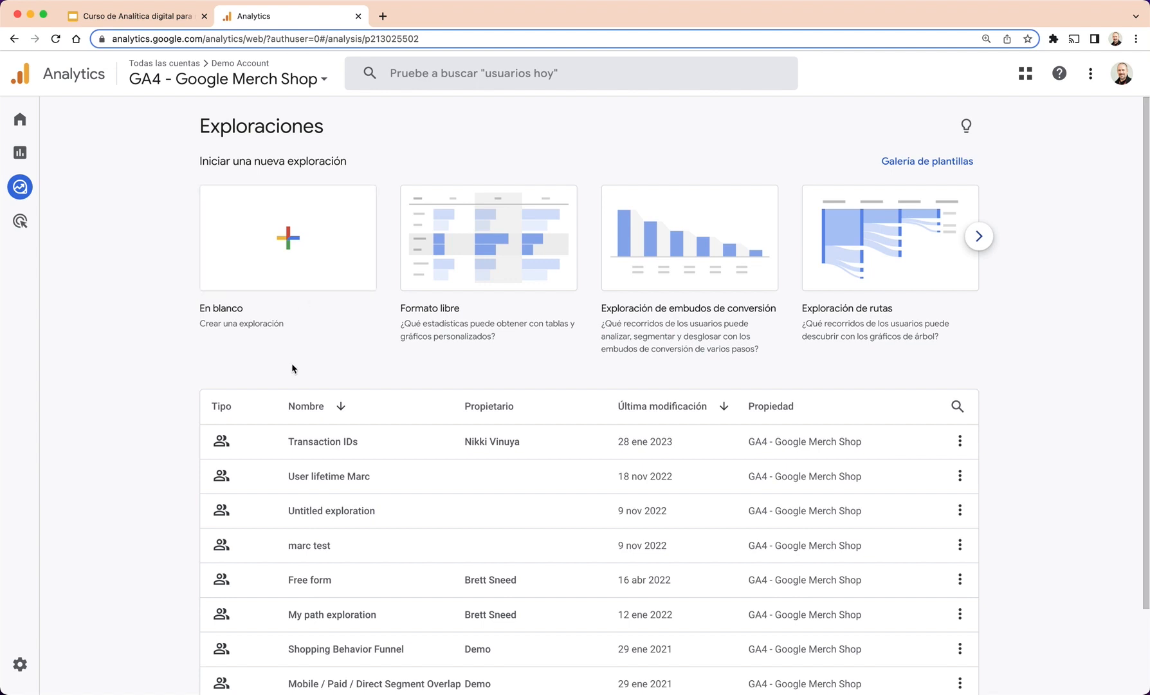
click(287, 242)
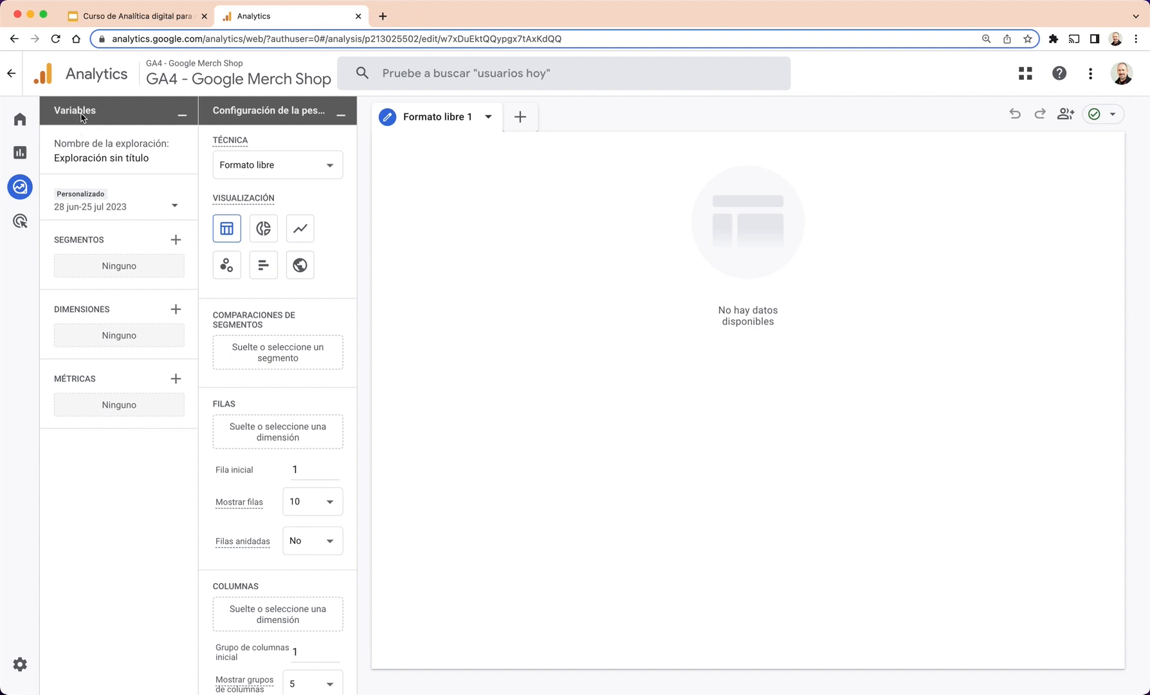
- Search the dimensions for "título" and import Título de la página into the exploration's variables
mouse_move(82, 116)
click(177, 313)
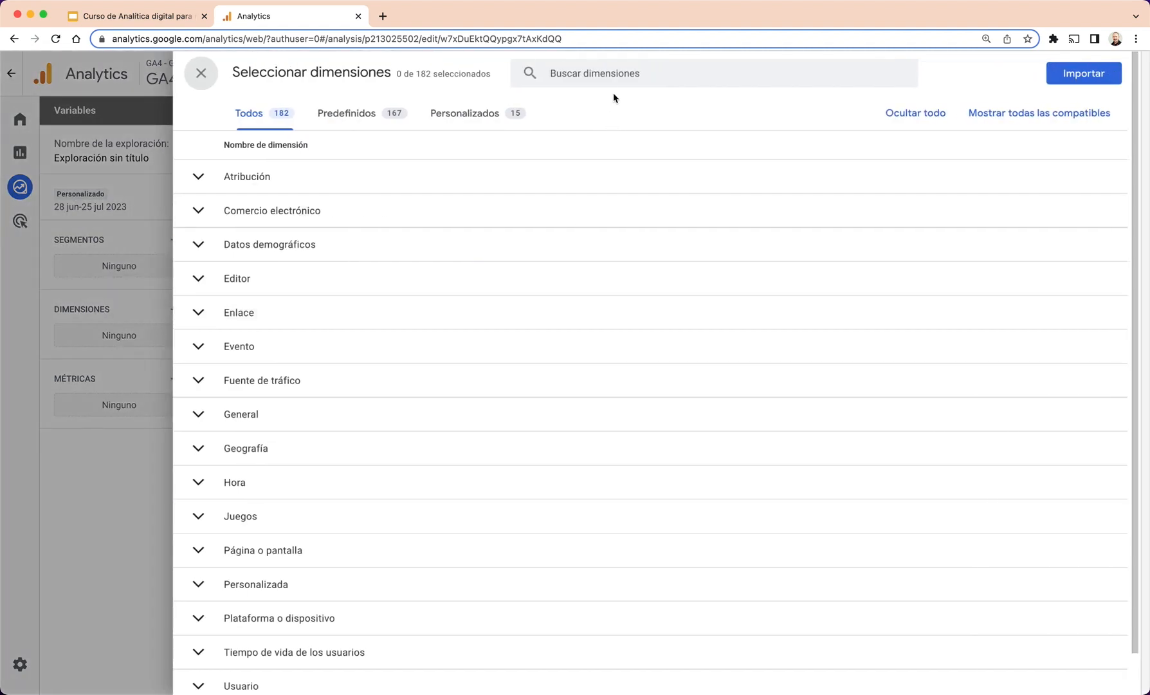
click(608, 74)
text(tiut)
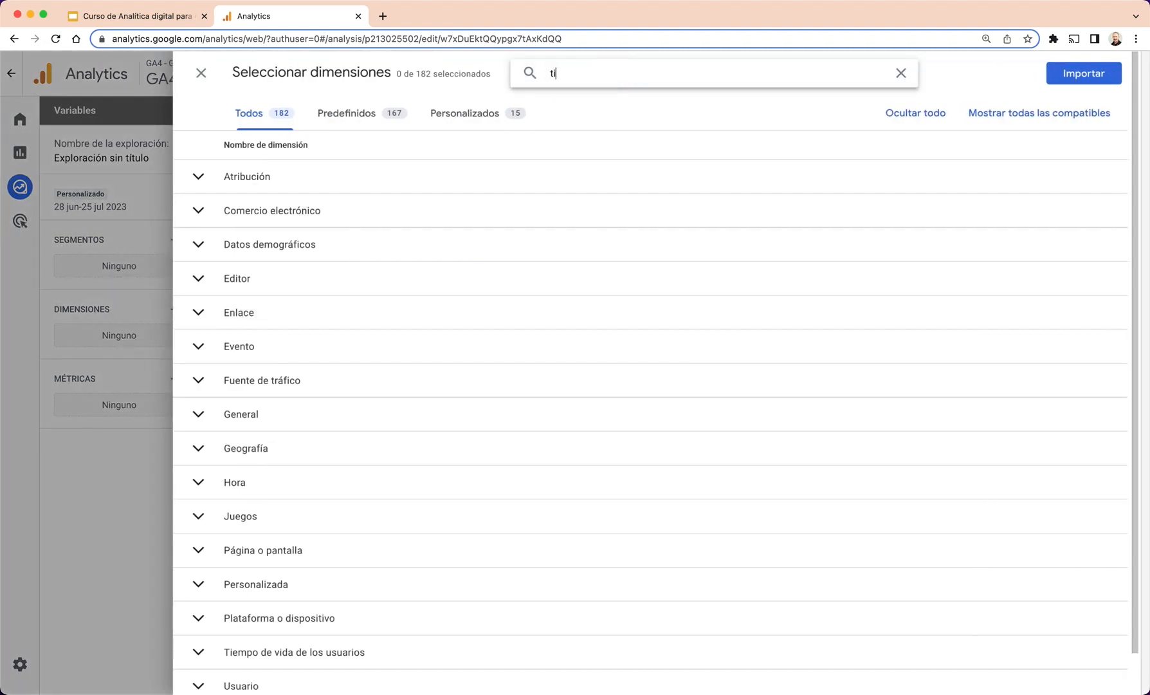
key(BackSpace)
key(BackSpace)
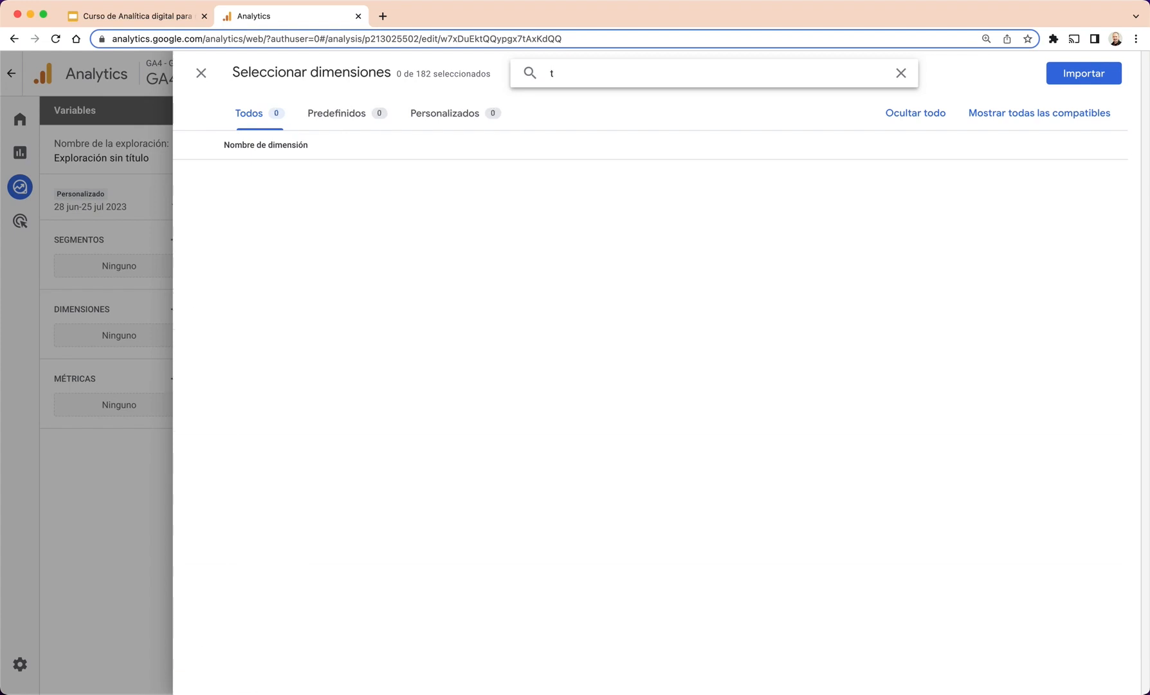
text(ítulo)
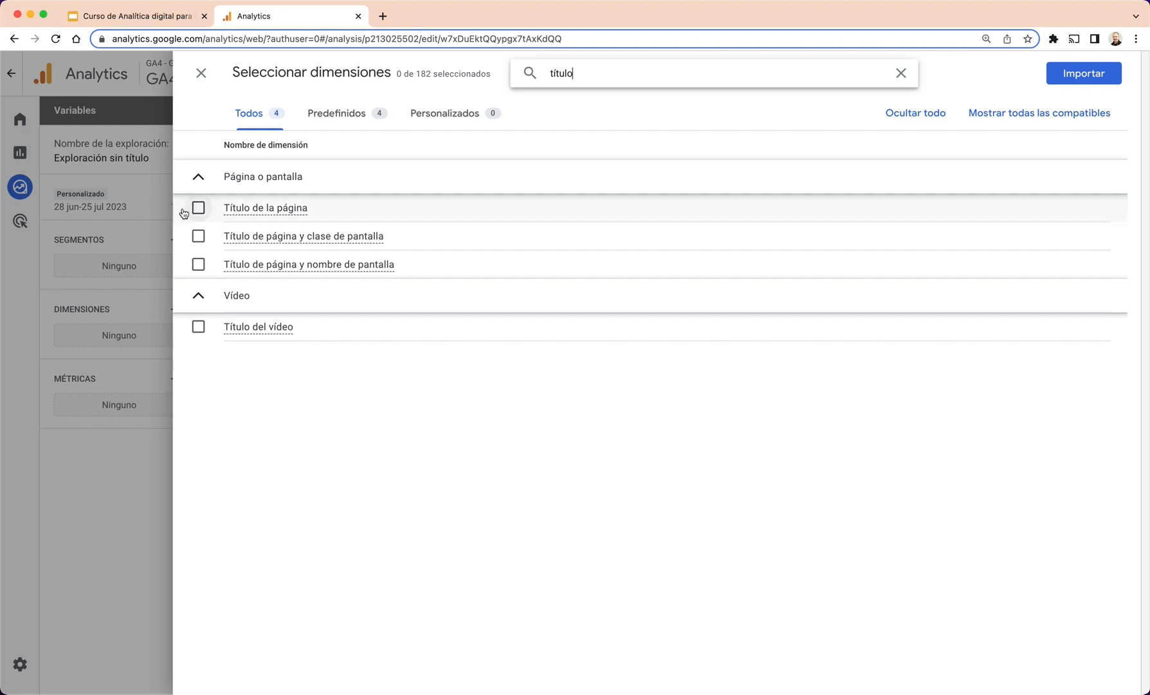
click(198, 209)
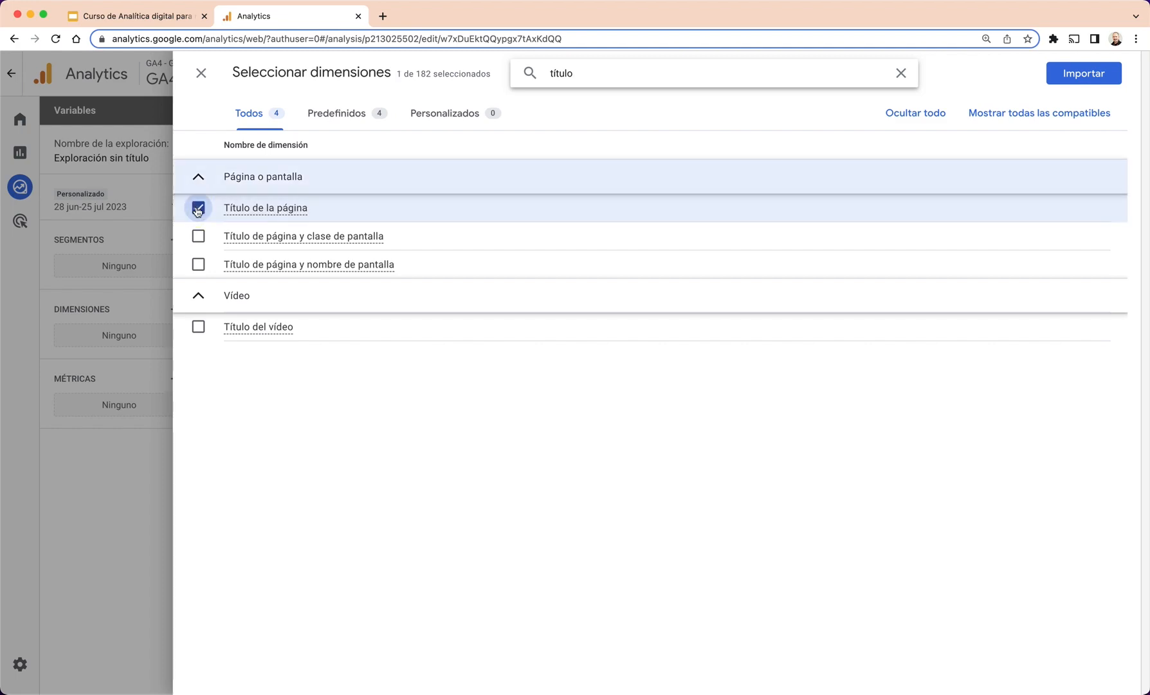
click(1092, 84)
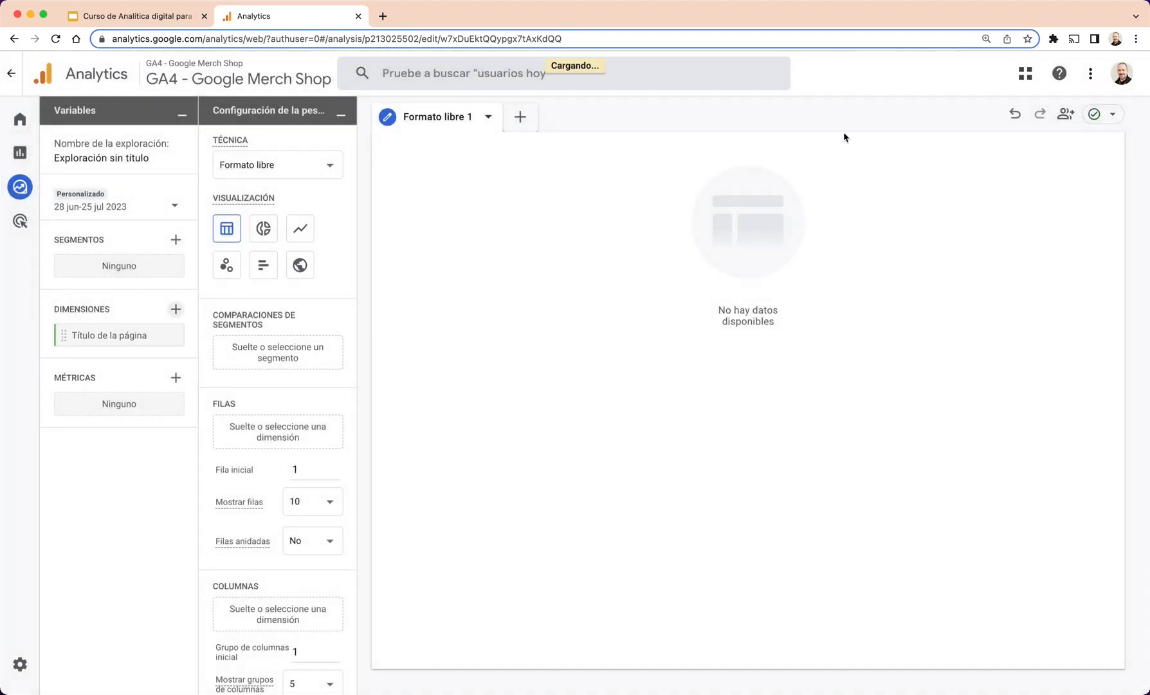
- Open the metric selection and examine the available metric categories, including the sessions results and the Usuario group
click(179, 379)
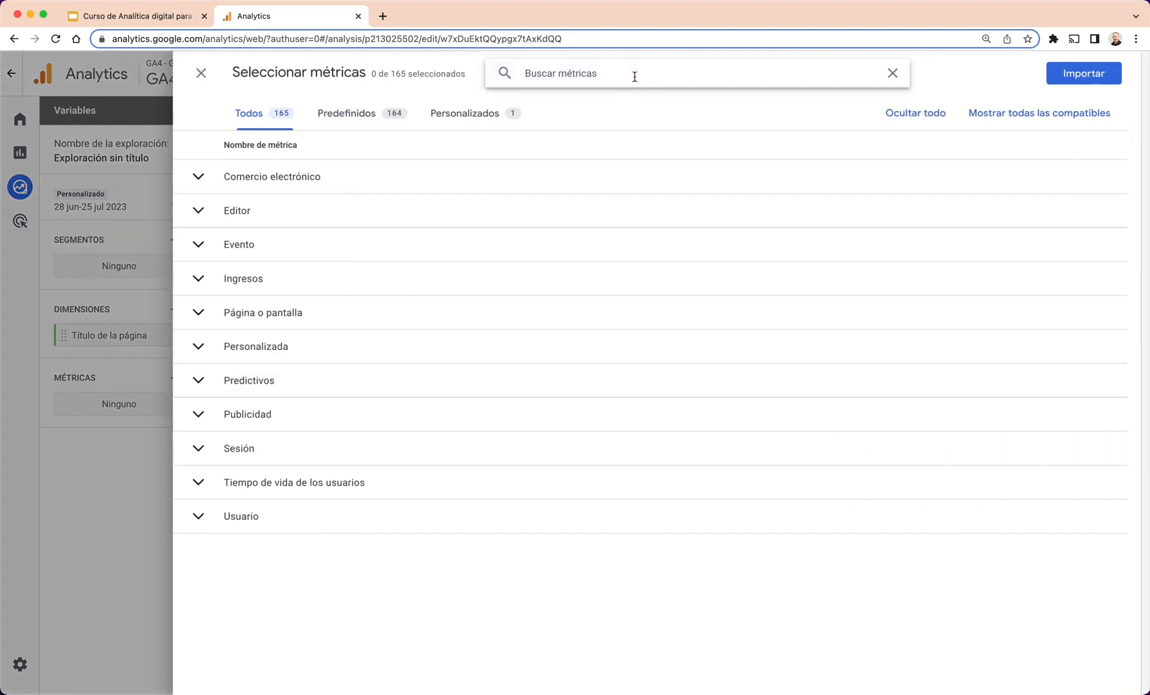
text(sesiones)
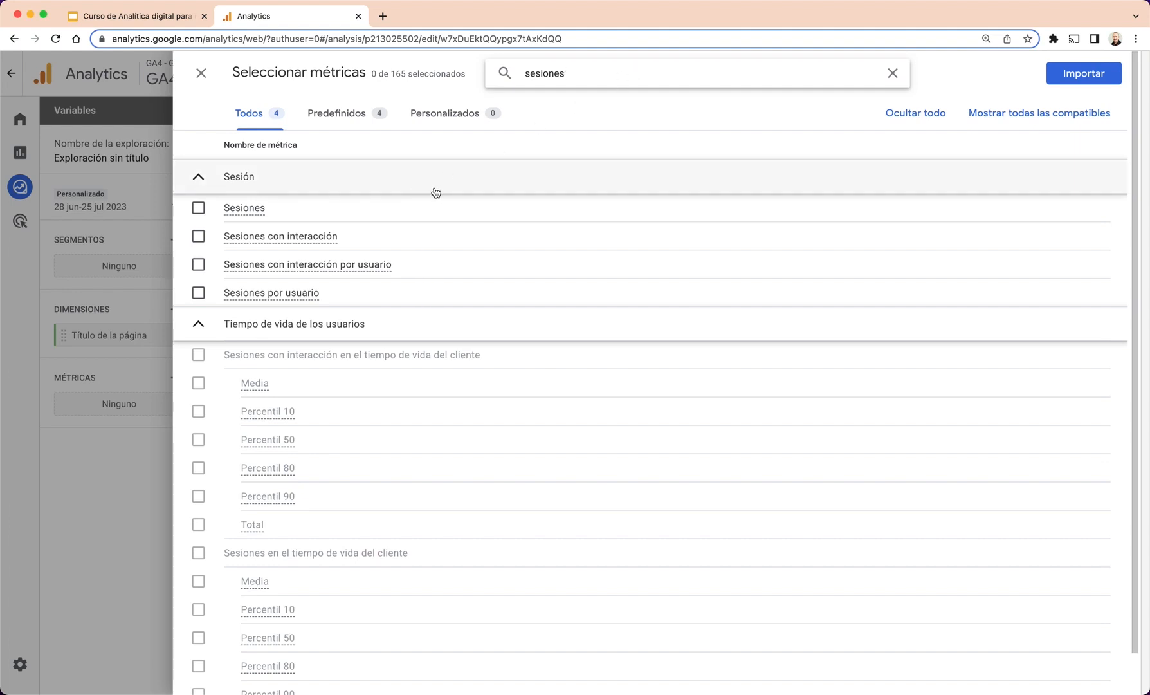
click(210, 179)
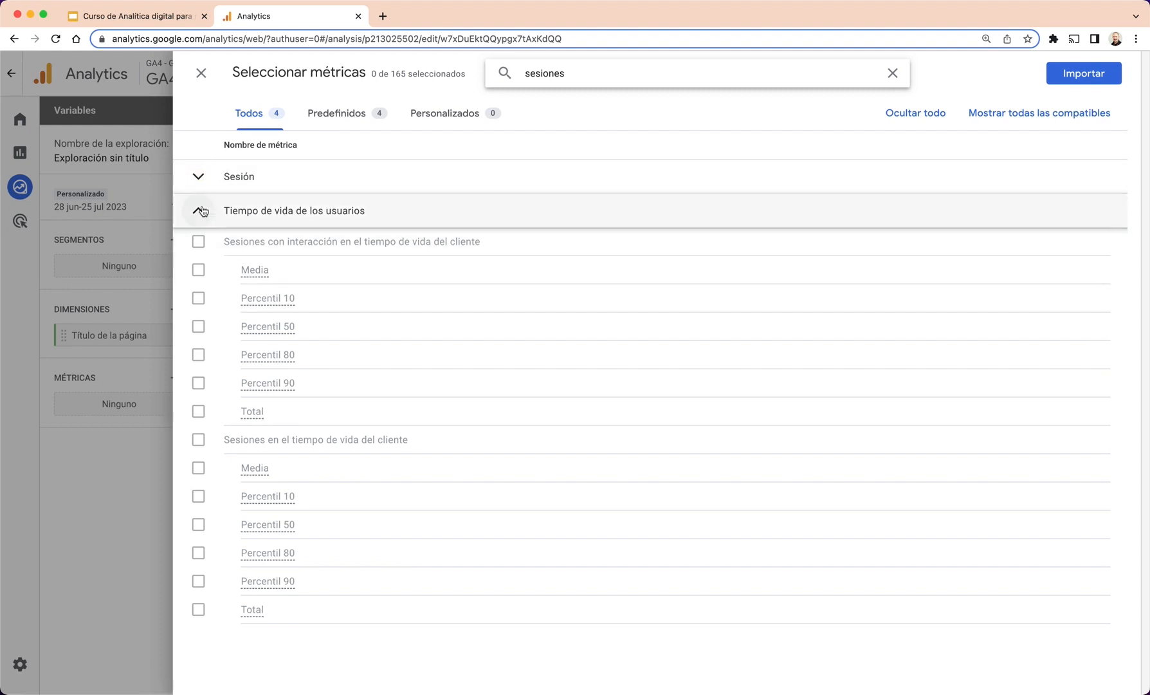
click(199, 211)
drag(570, 72, 510, 74)
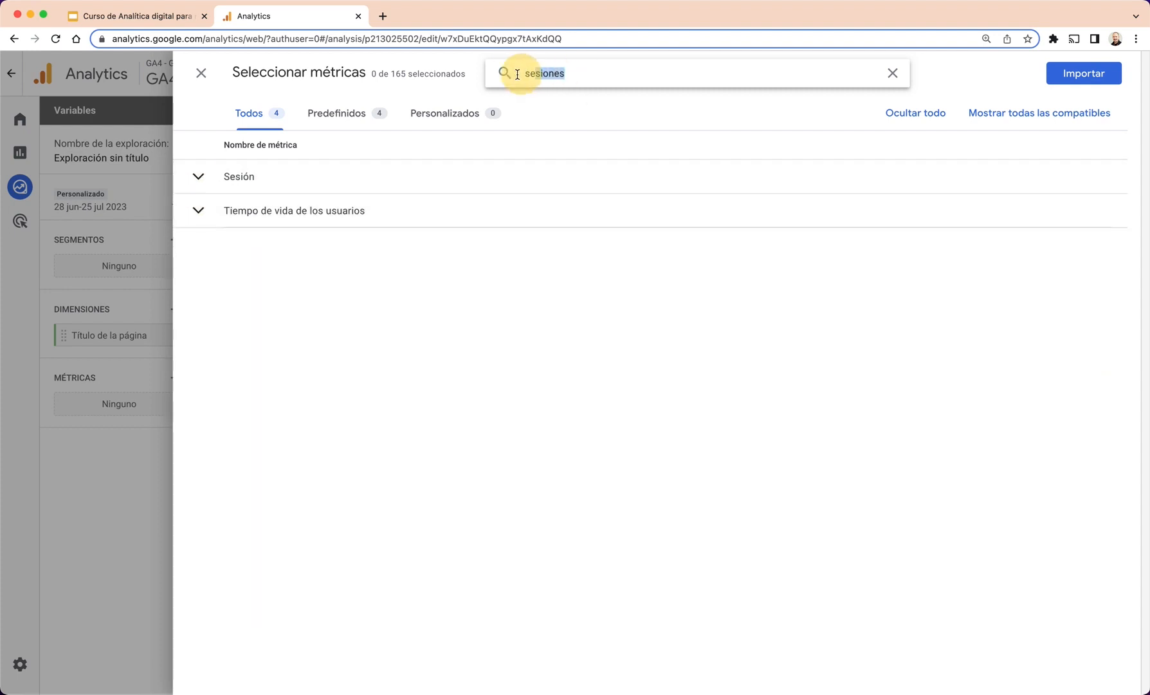
key(BackSpace)
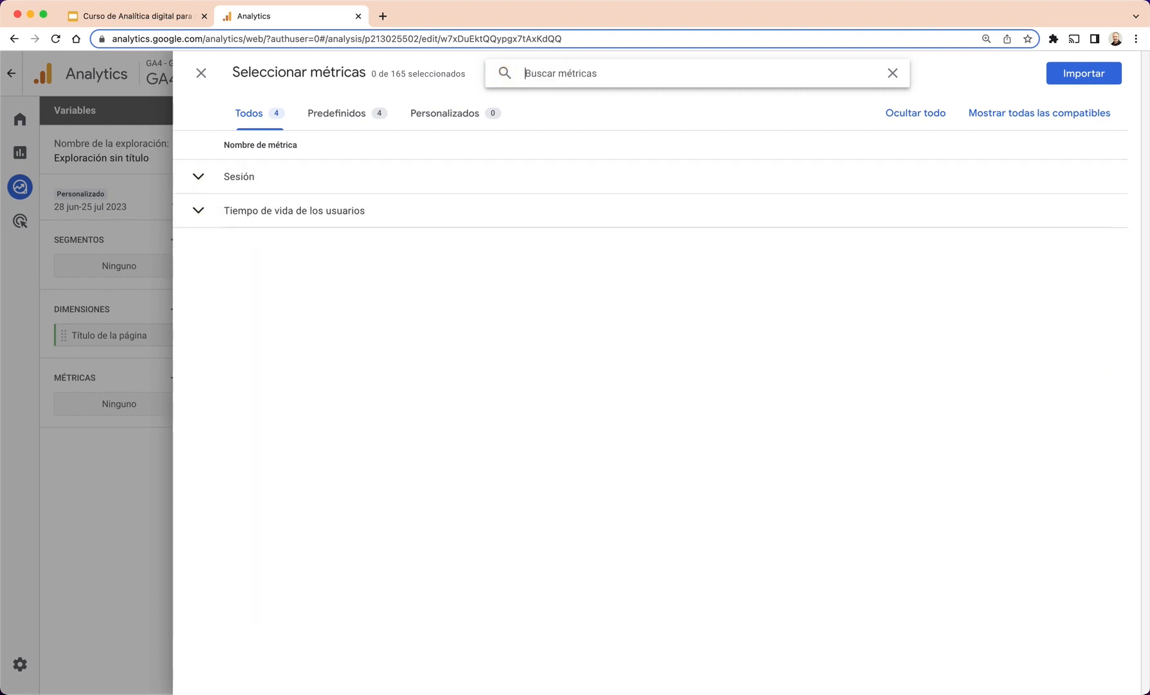
click(199, 183)
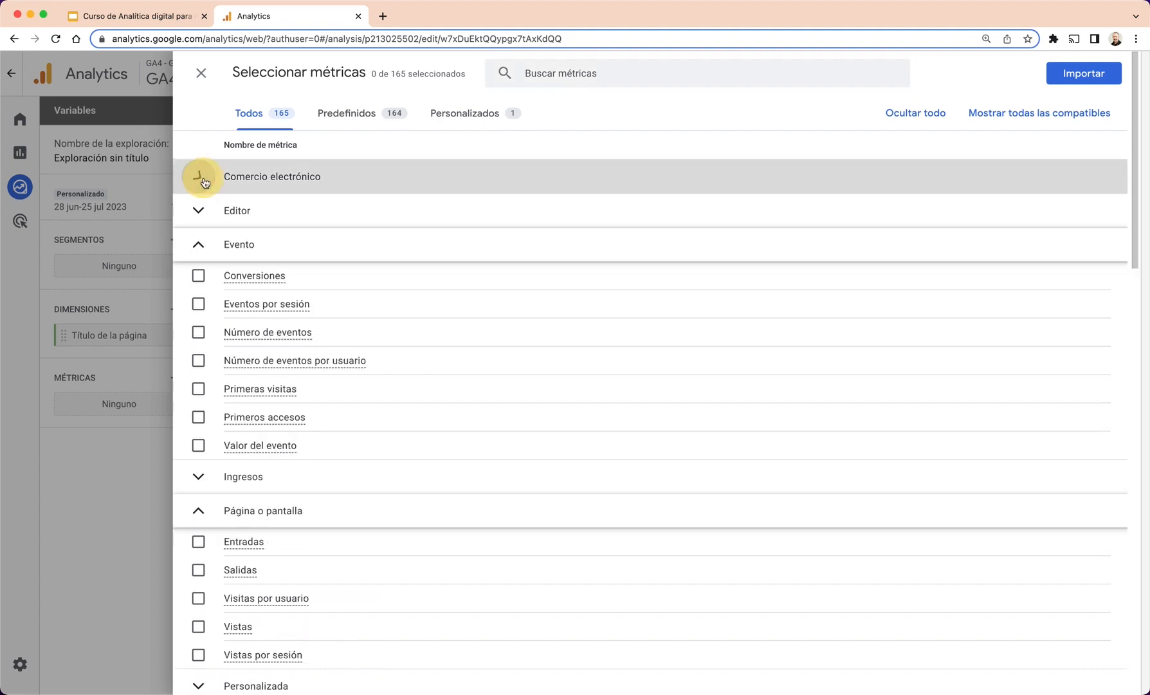
click(925, 114)
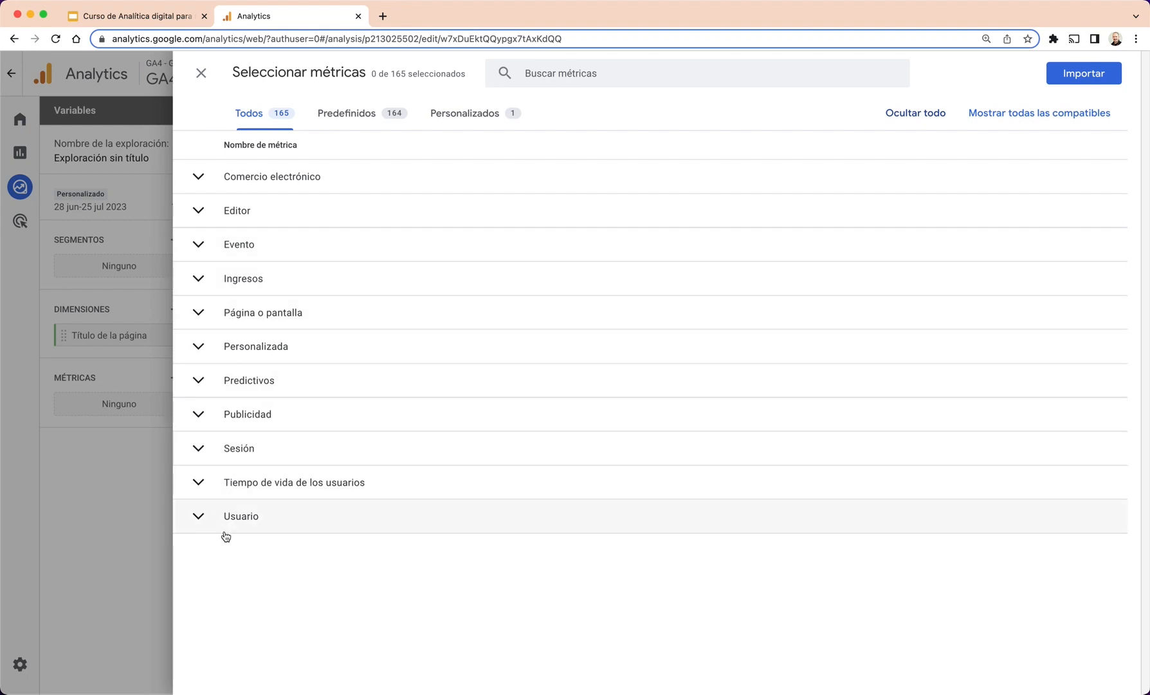
click(197, 518)
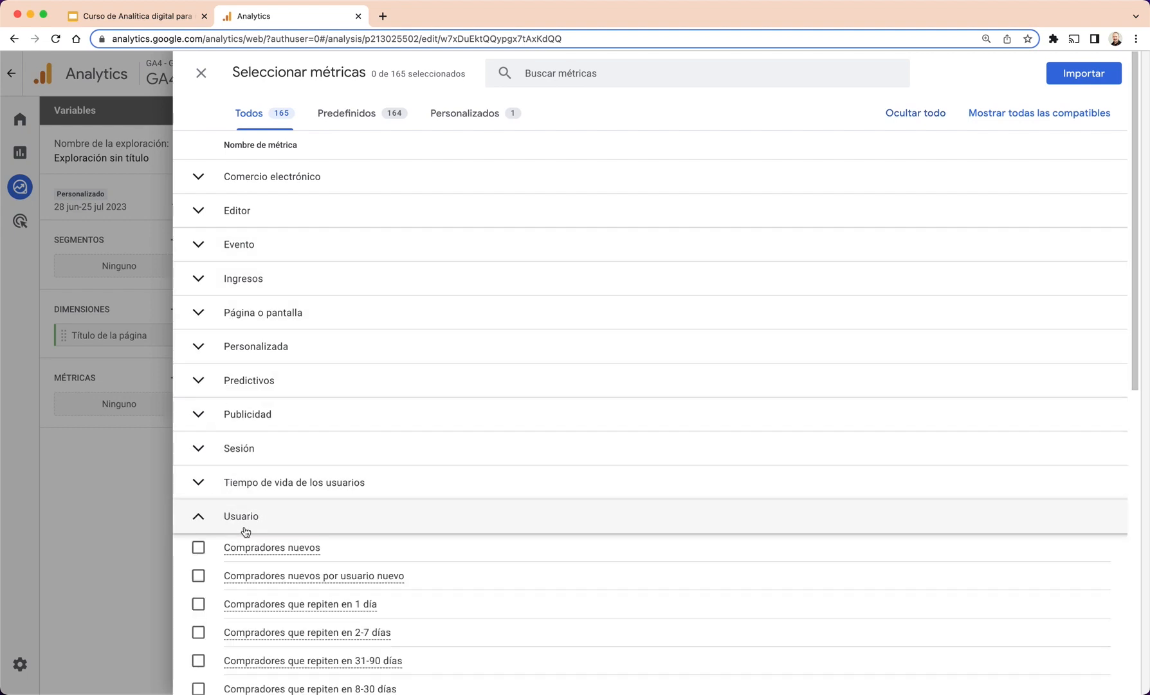
scroll(208, 543, down, 2)
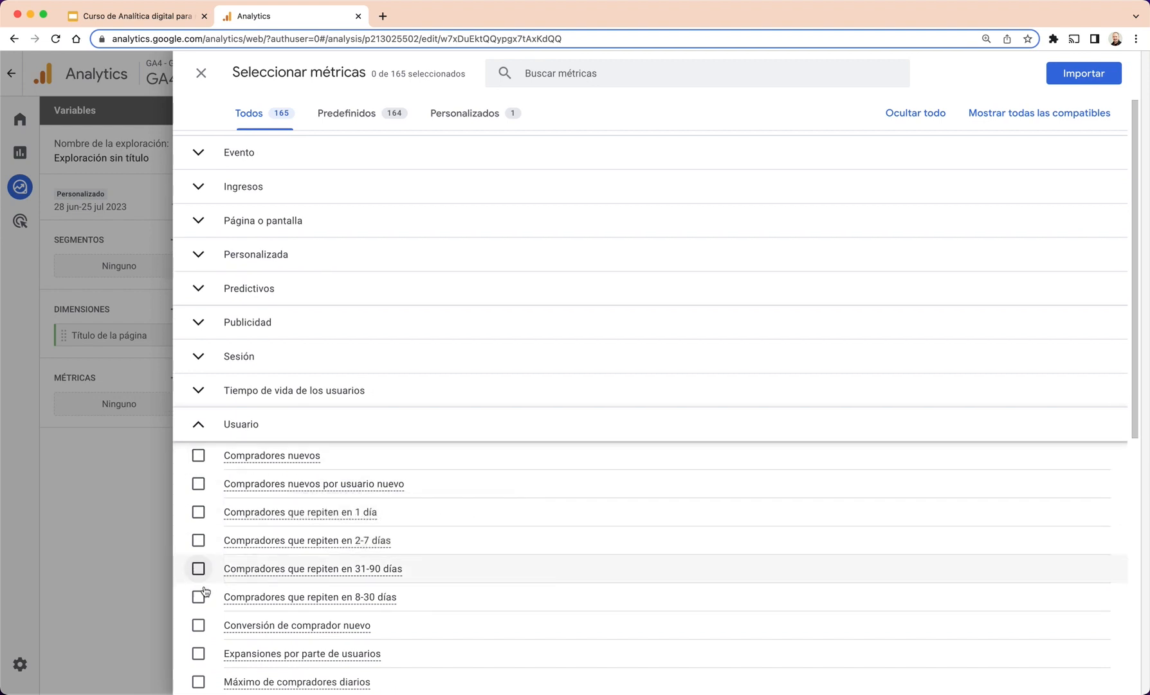
click(196, 425)
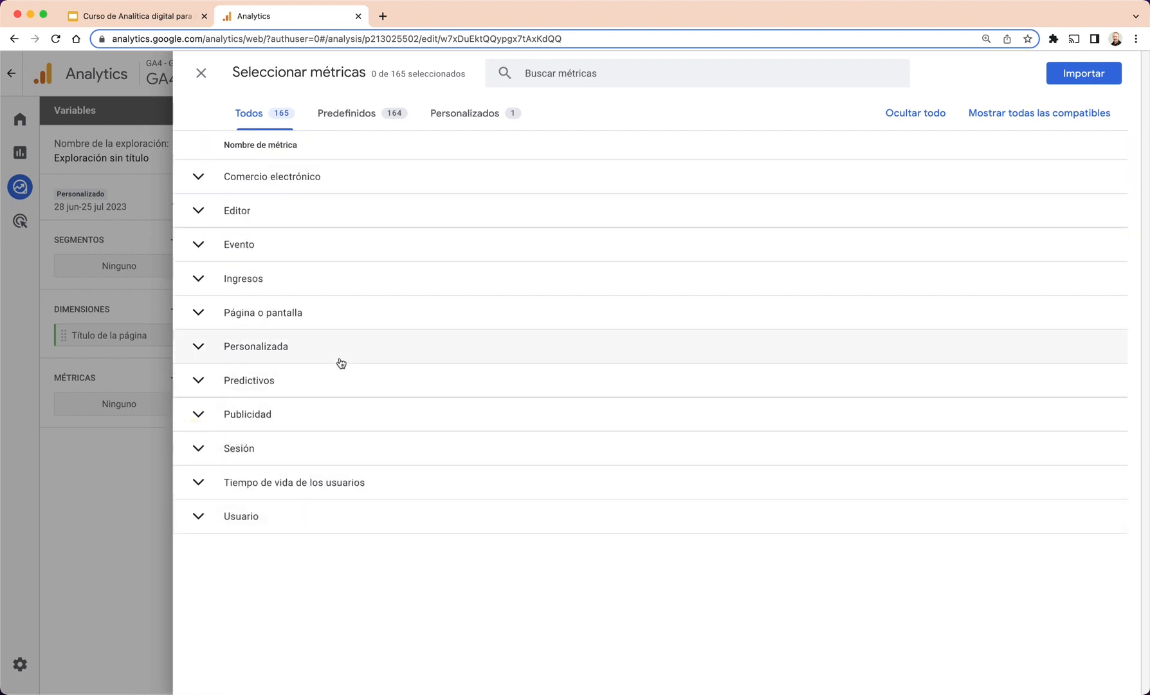
- Search the metrics for "sesiones" and import Sesiones into the exploration's variables
click(579, 73)
text(s)
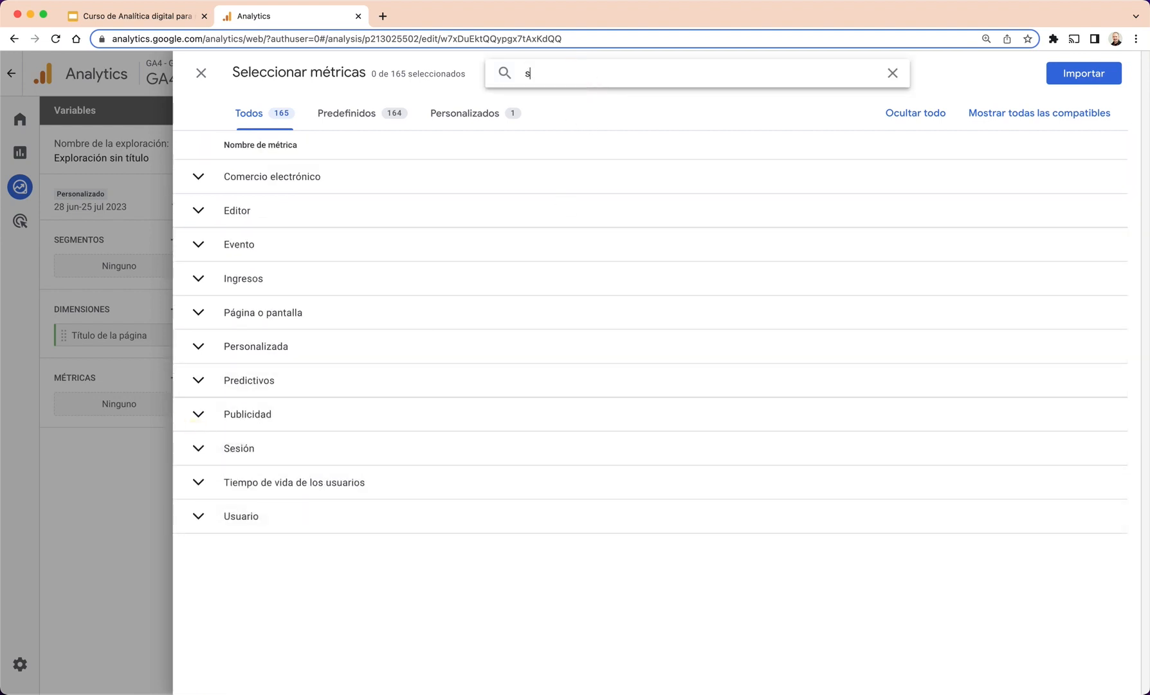
text(esiones)
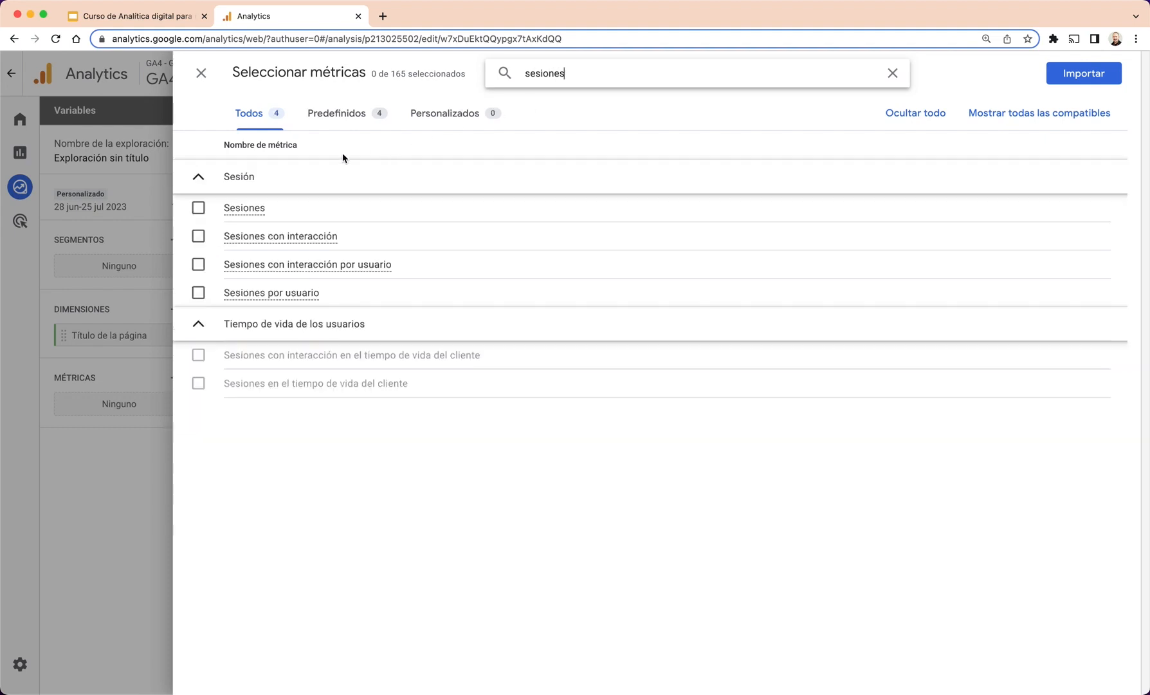
click(198, 208)
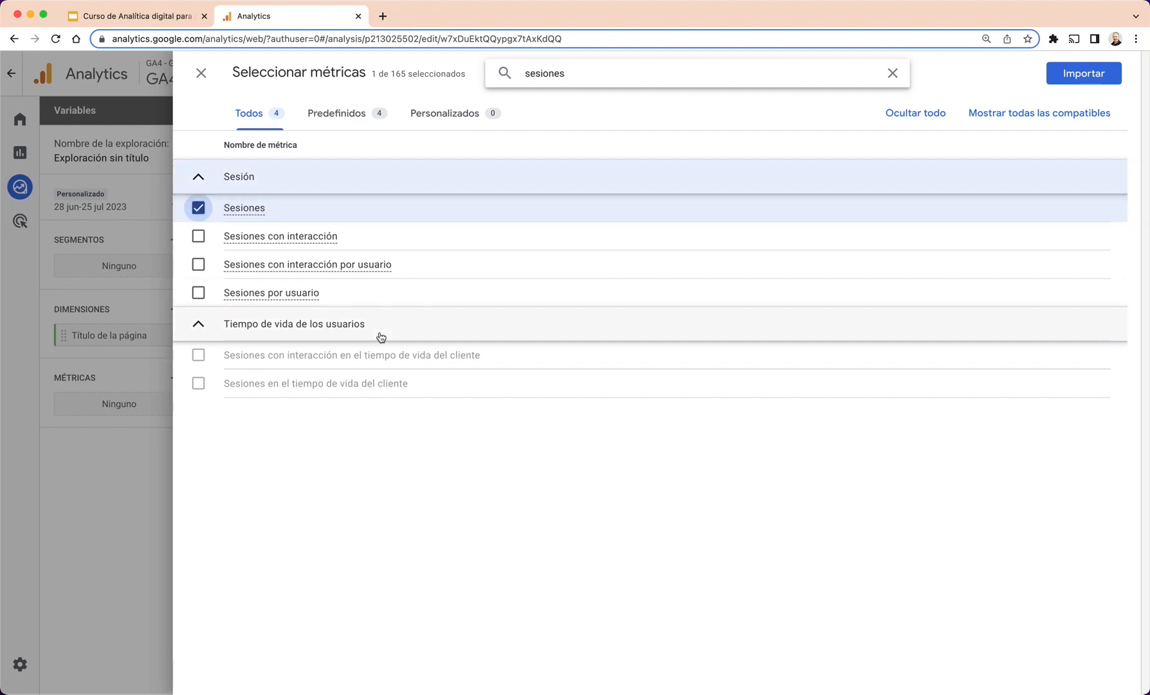
click(1085, 75)
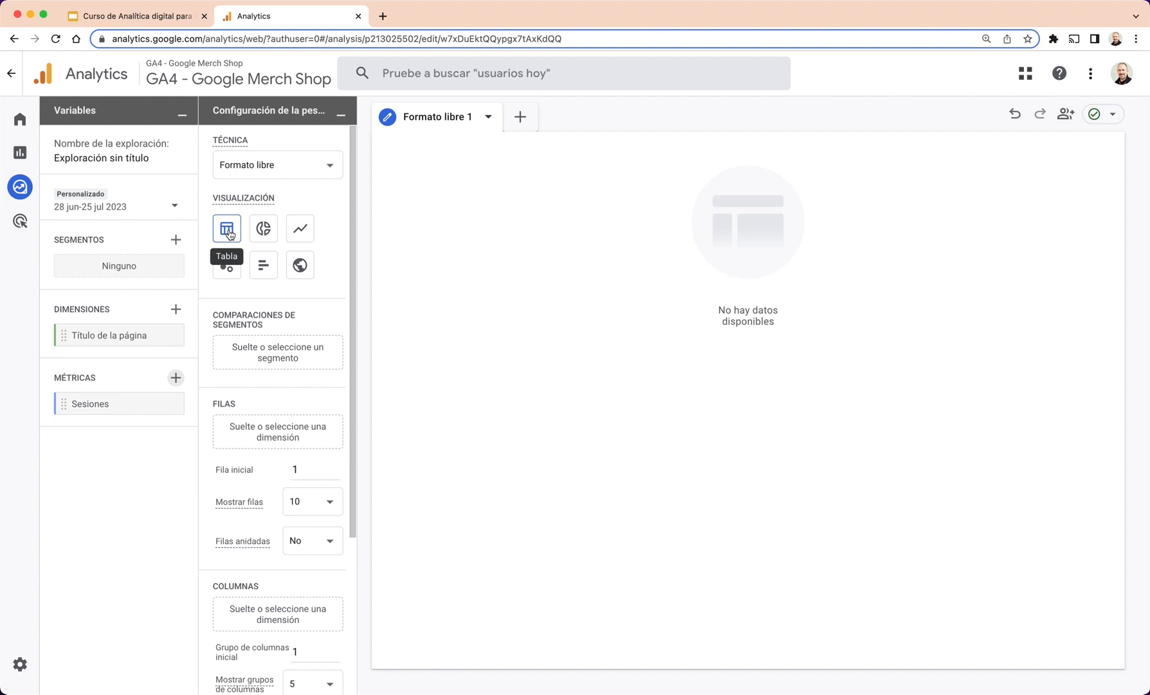
- Build the free-form table with Título de la página as the row dimension and Sesiones as the value
drag(346, 355, 346, 506)
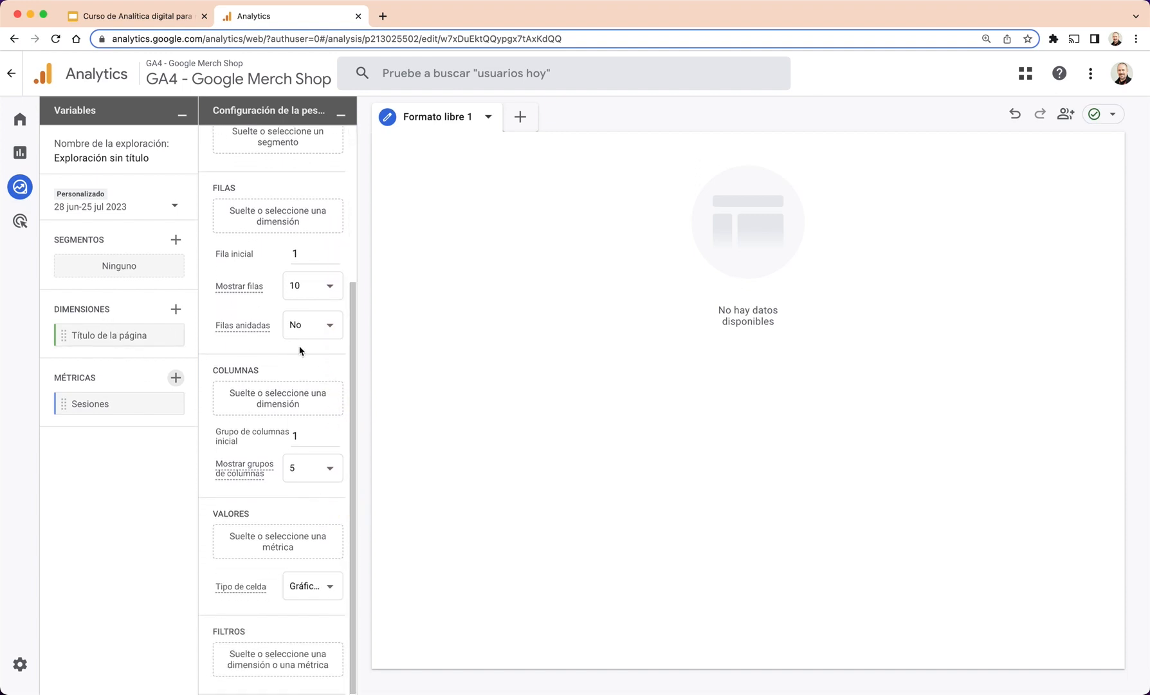
drag(64, 336, 277, 223)
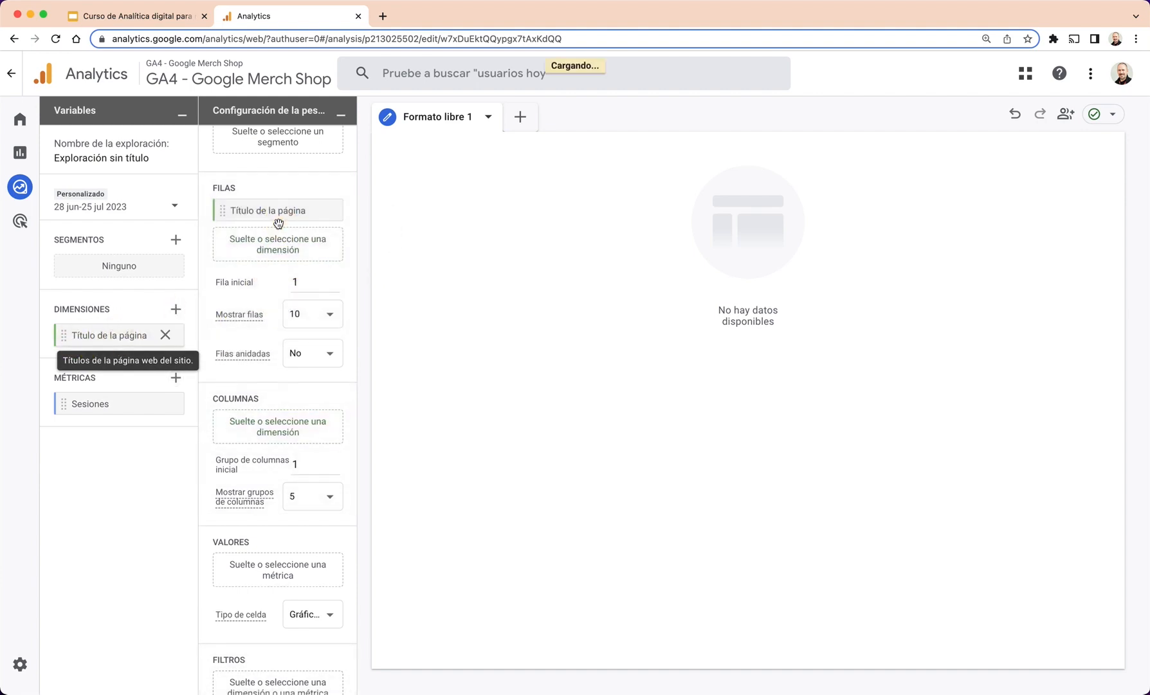
drag(67, 407, 241, 568)
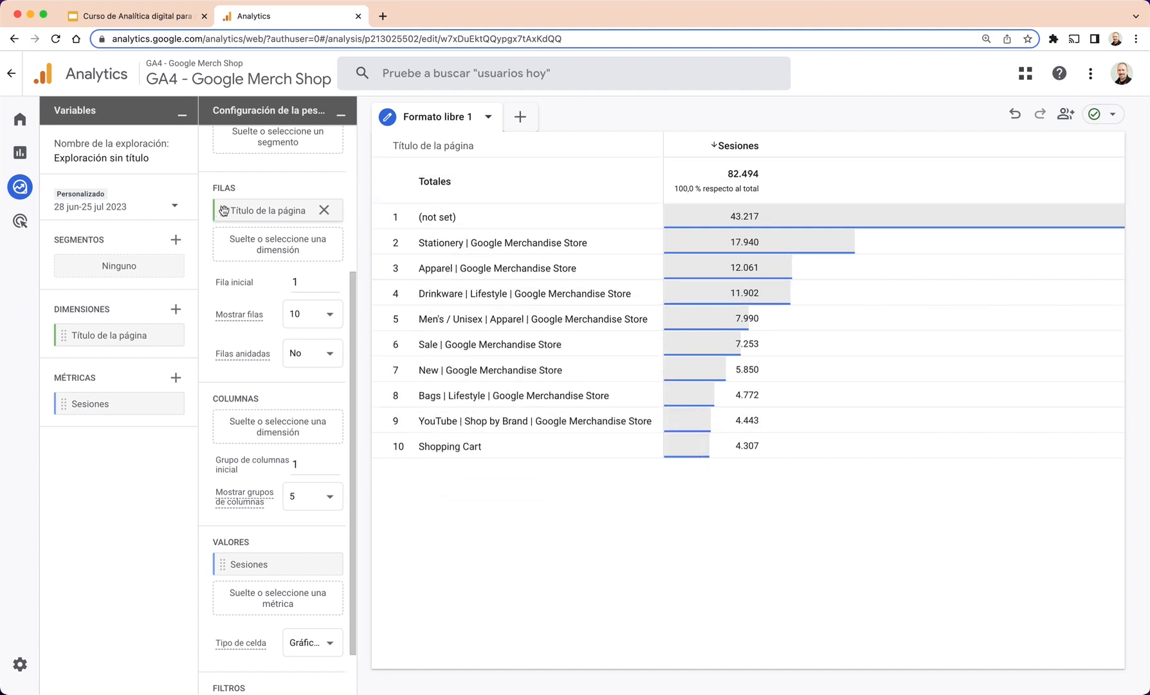
- Try Título de la página as the column dimension and move it back to the rows
drag(223, 211, 248, 401)
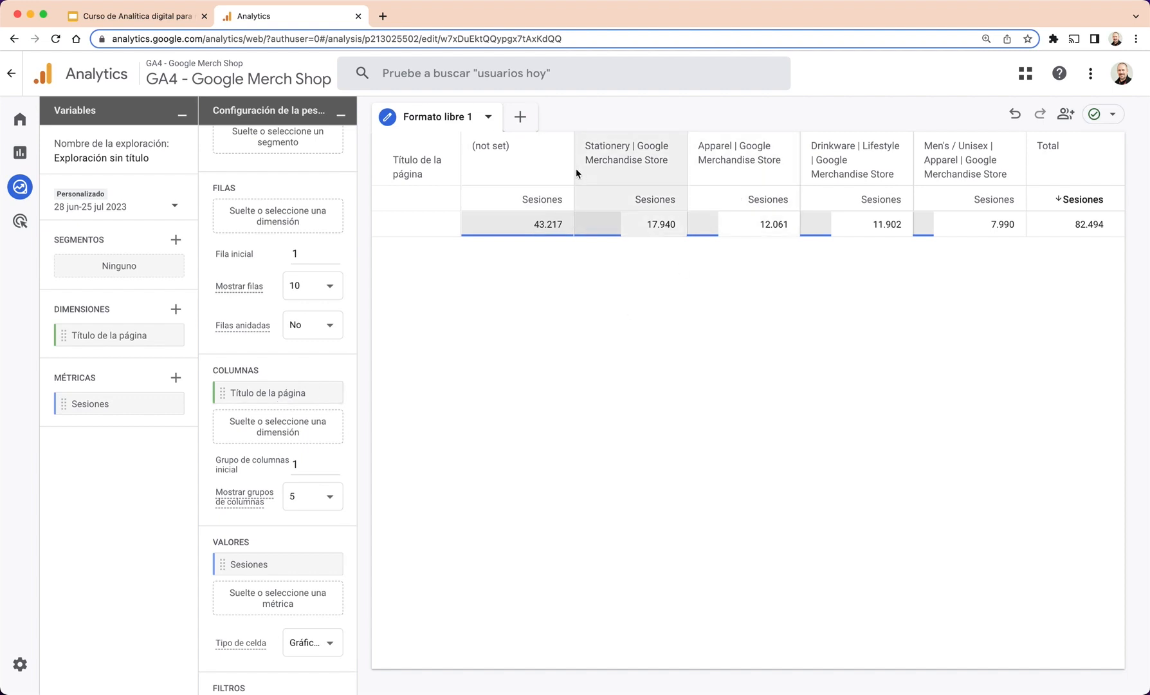
drag(247, 395, 286, 225)
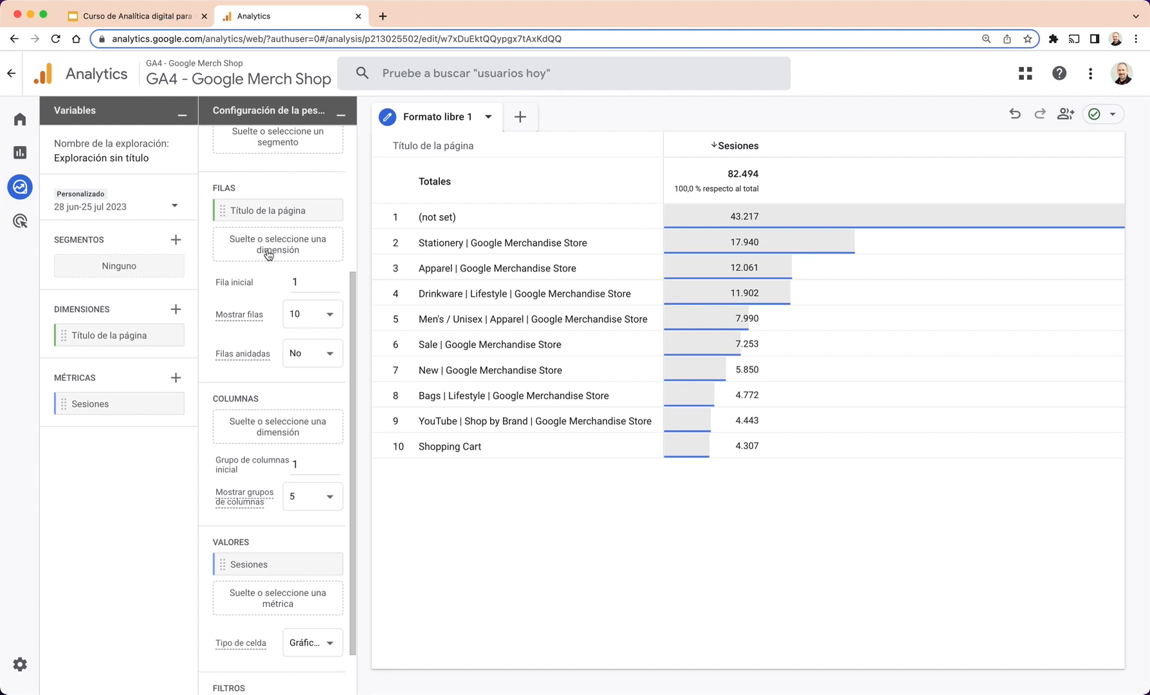
- Remove Título de la página from the rows and Sesiones from the values, and add both back to the table
click(323, 212)
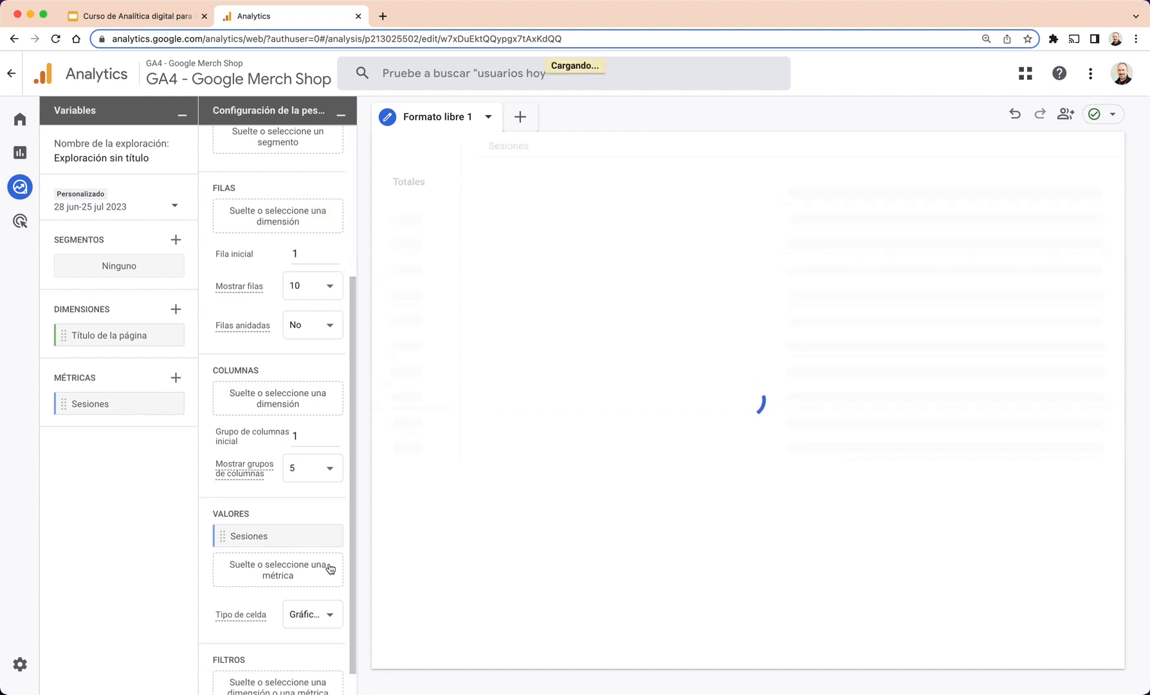
click(323, 536)
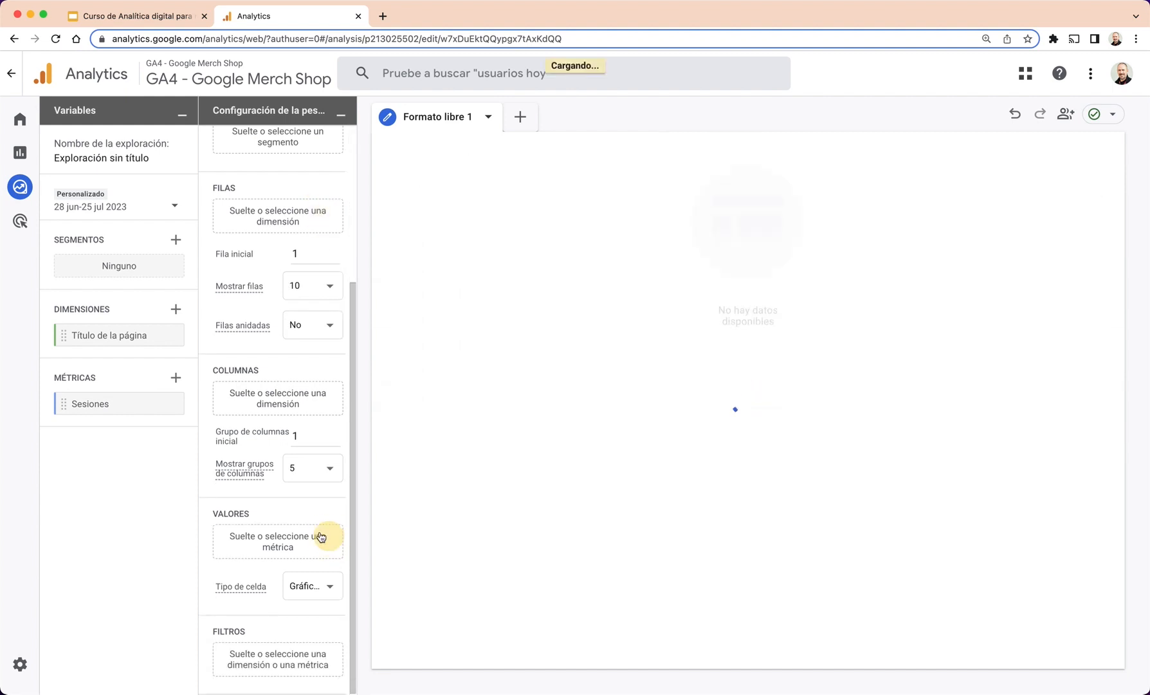
double_click(98, 335)
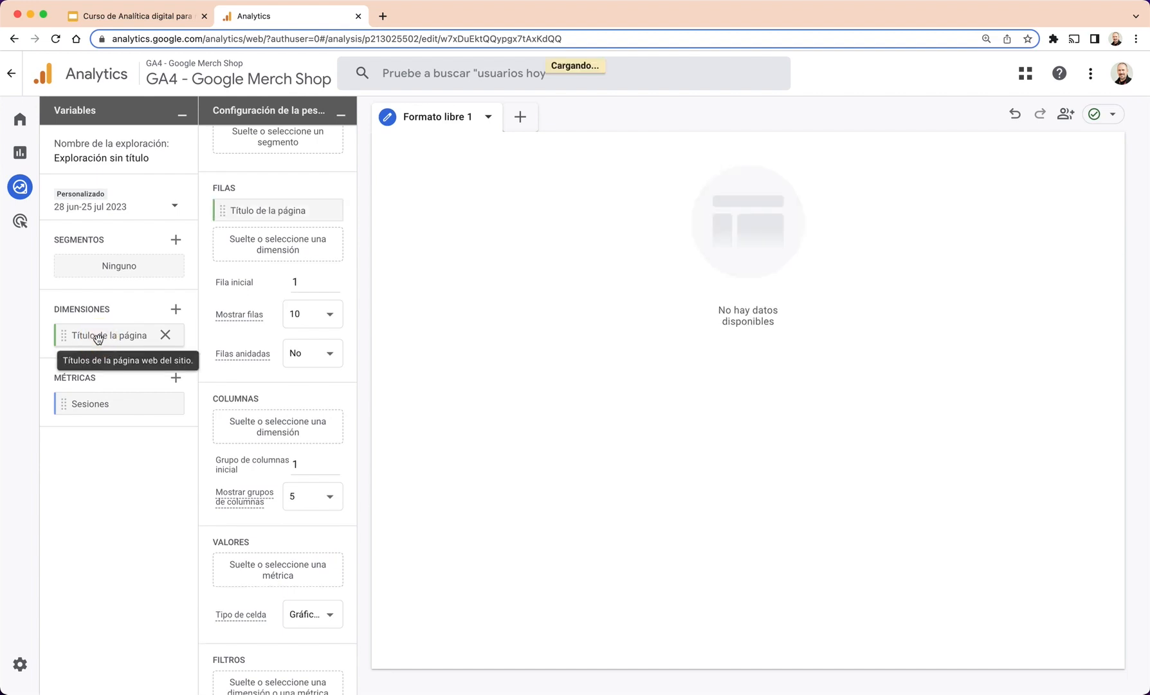
double_click(99, 404)
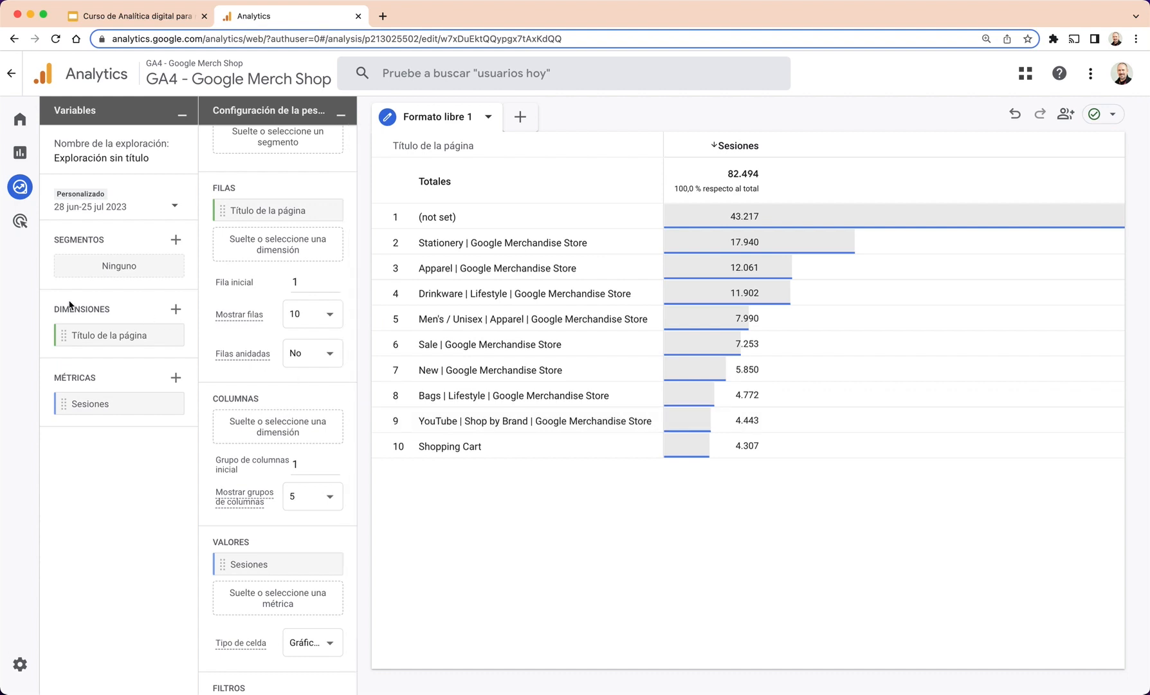
- Import Categoría de dispositivo by searching the dimensions for "dispo", and place it in the table's rows before moving it to the columns
click(177, 311)
click(612, 73)
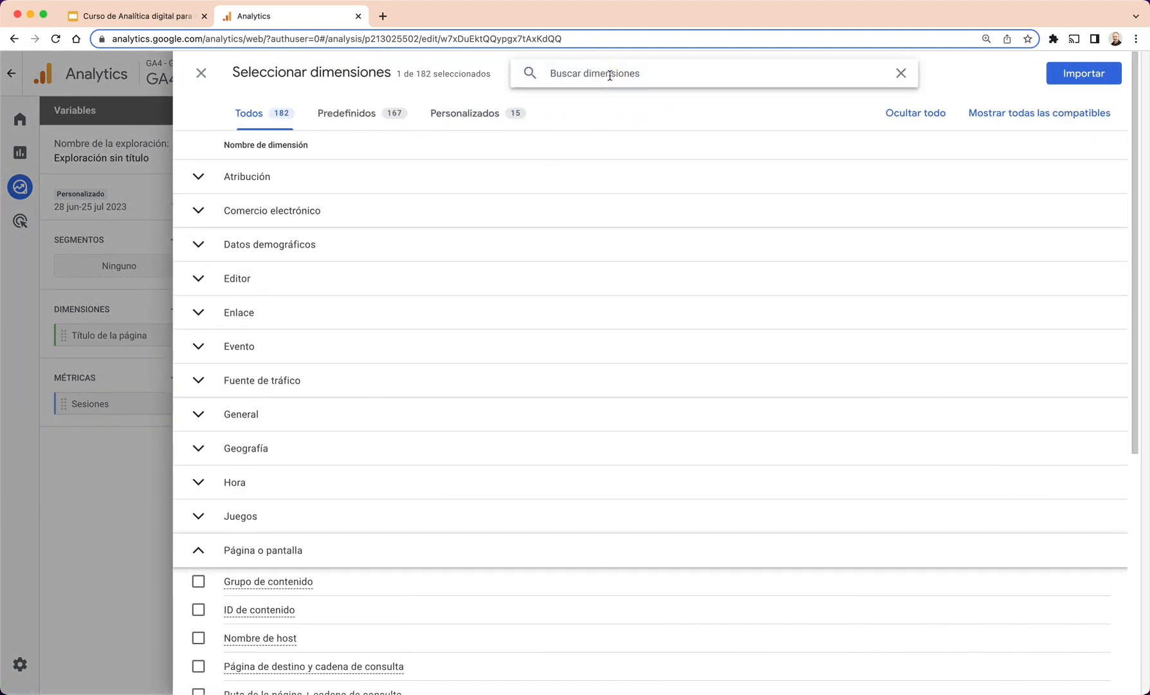
text(dispo)
click(198, 207)
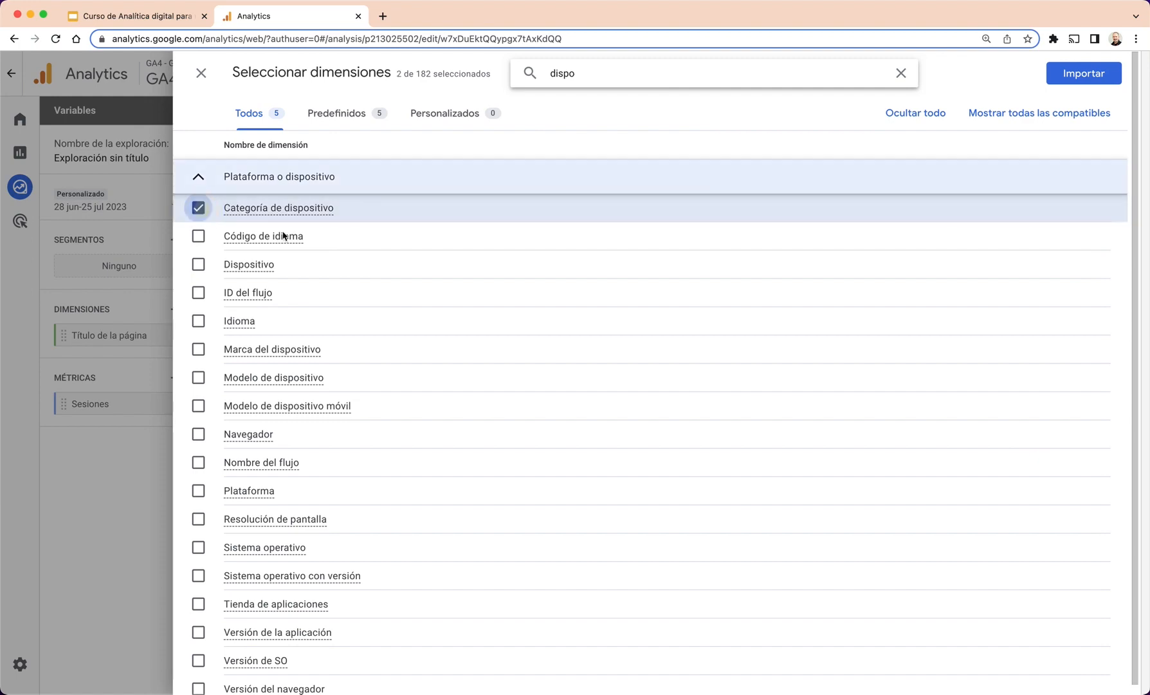
click(1075, 76)
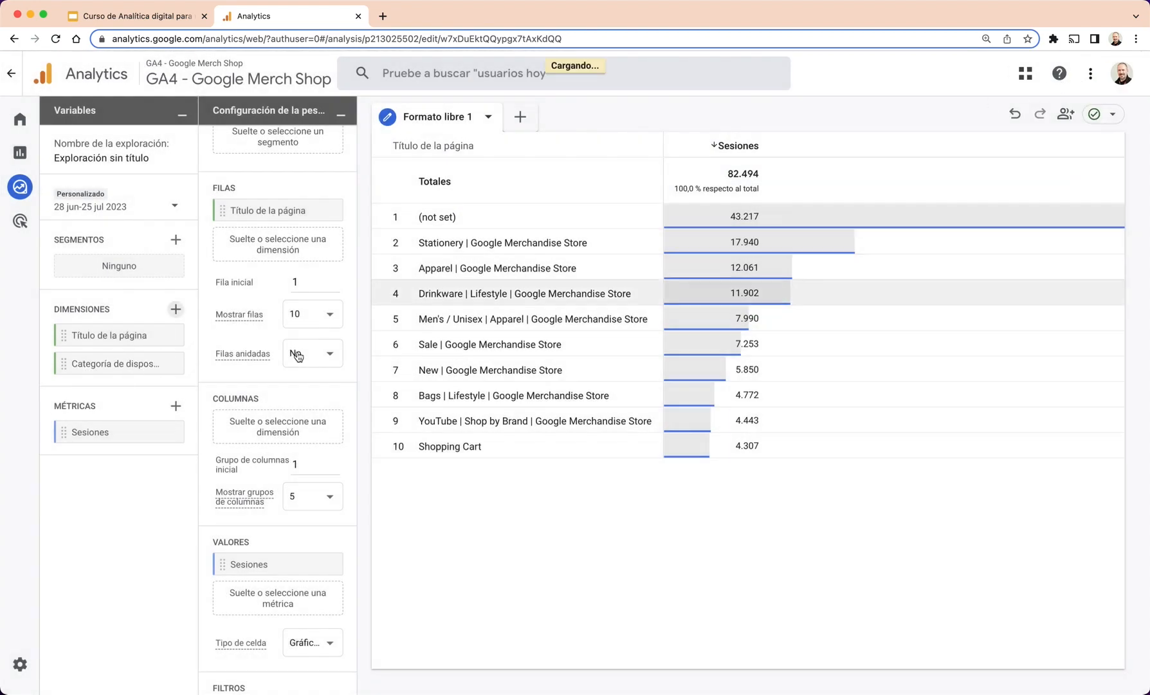
double_click(100, 364)
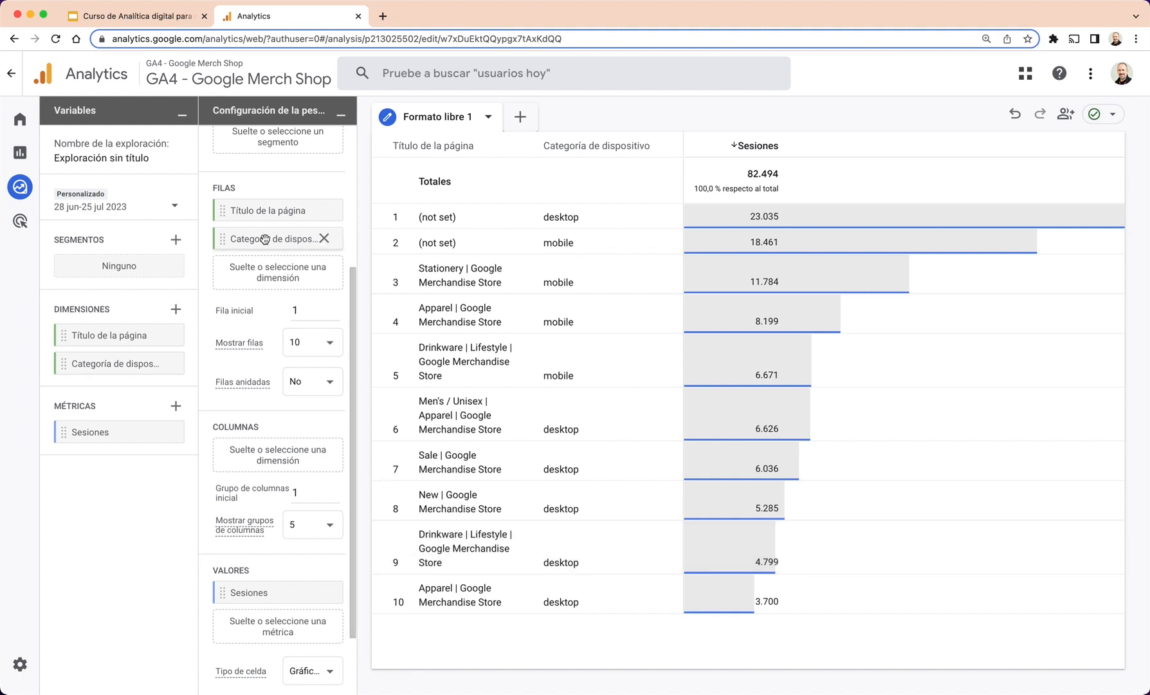
drag(265, 240, 300, 435)
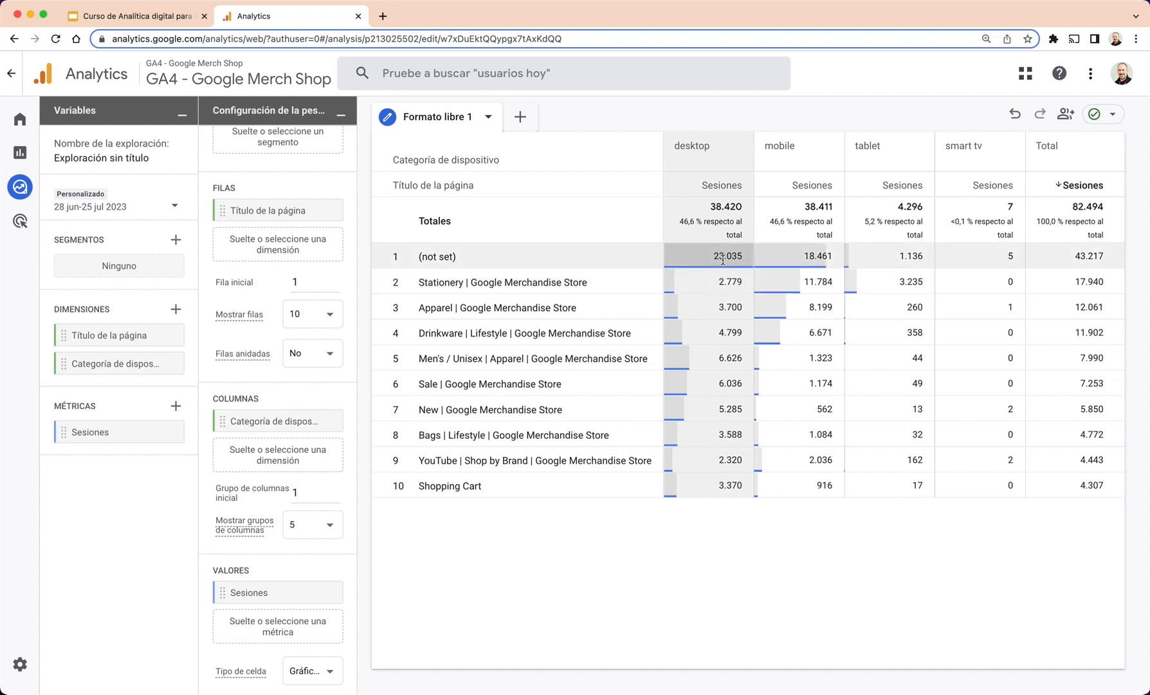
- Try Texto sin formato as the table's cell type and change it to Mapa de calor
scroll(311, 448, down, 2)
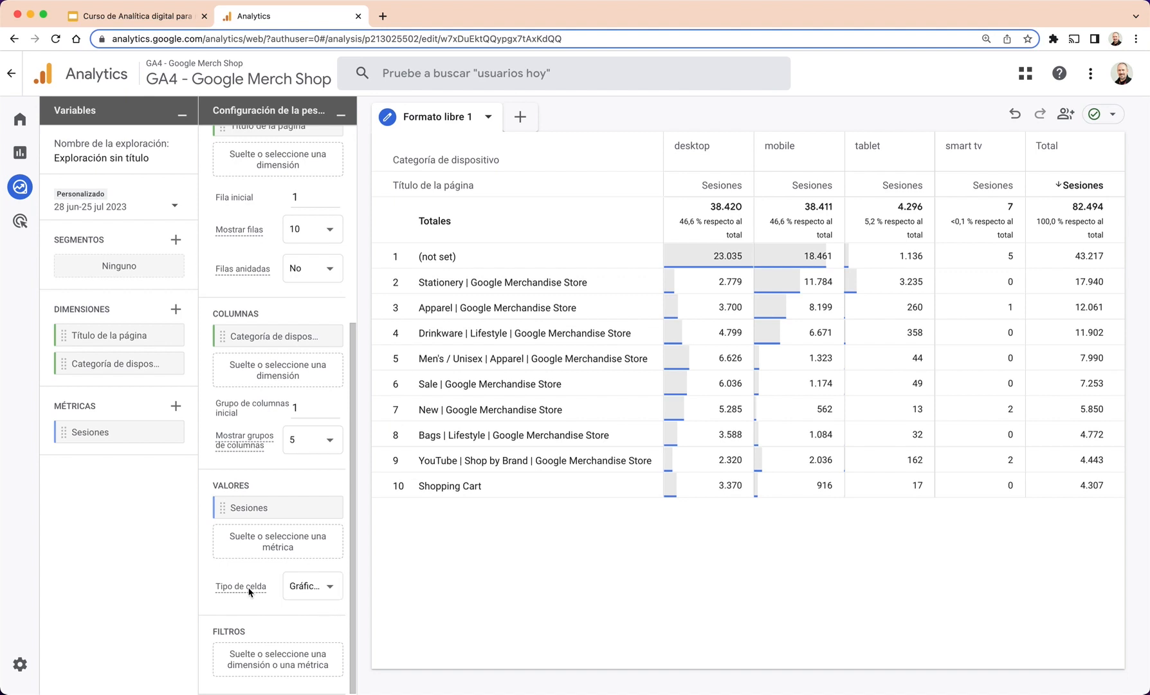
click(326, 589)
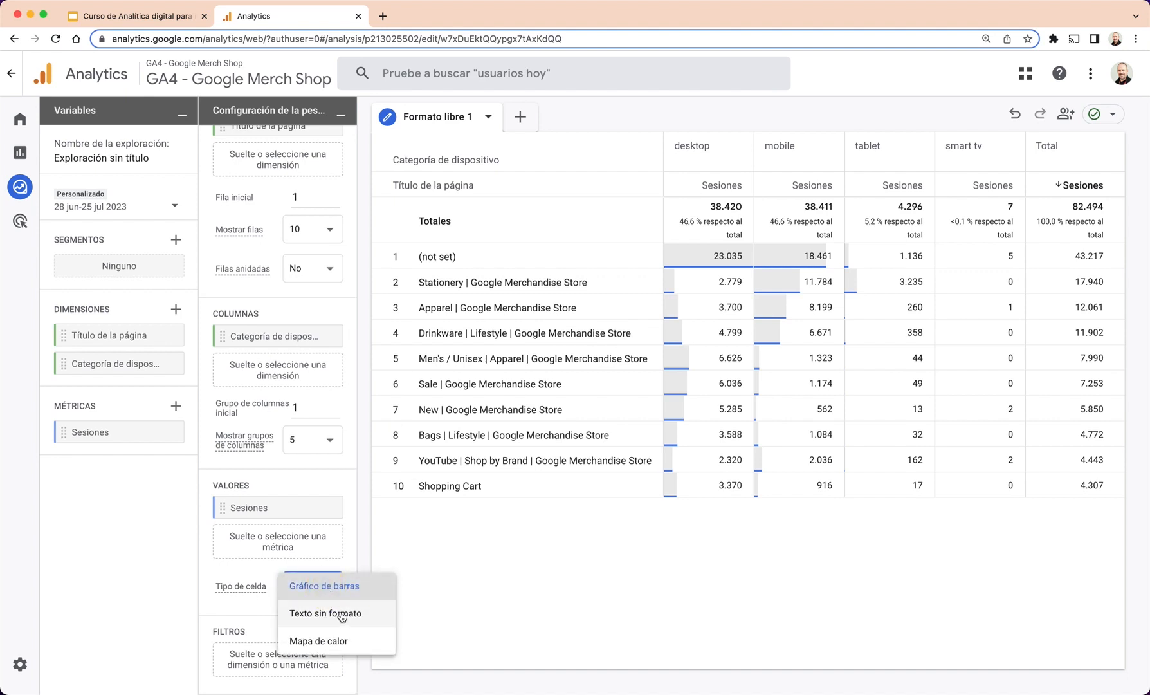
click(340, 616)
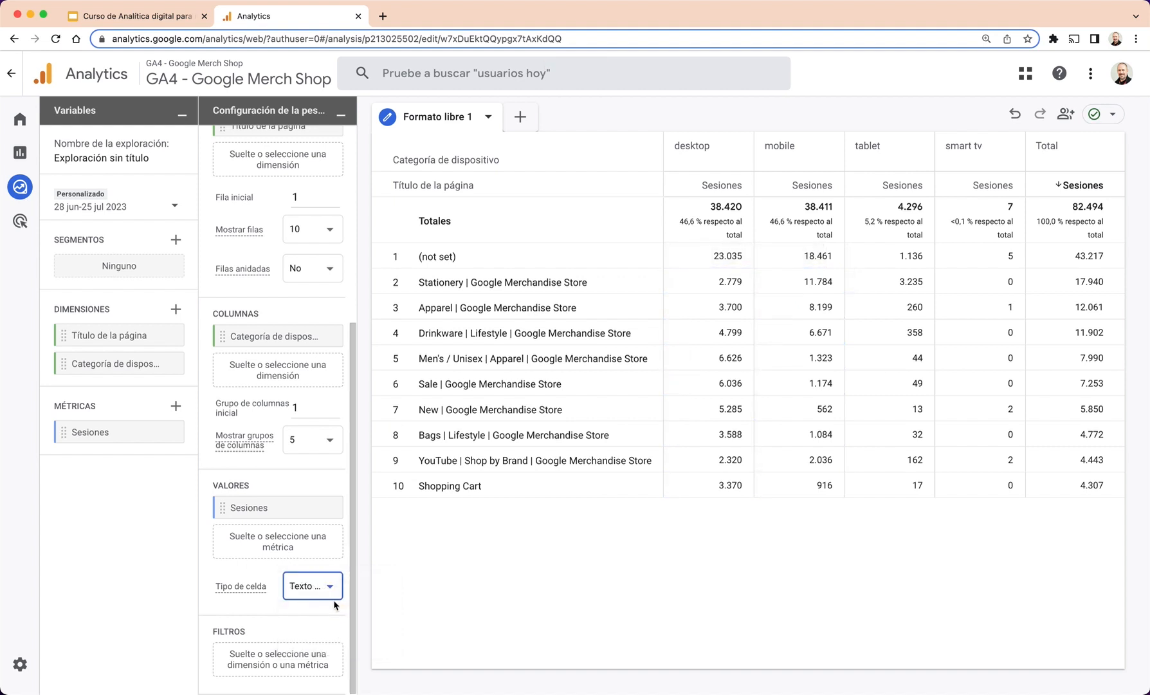
click(329, 589)
click(323, 615)
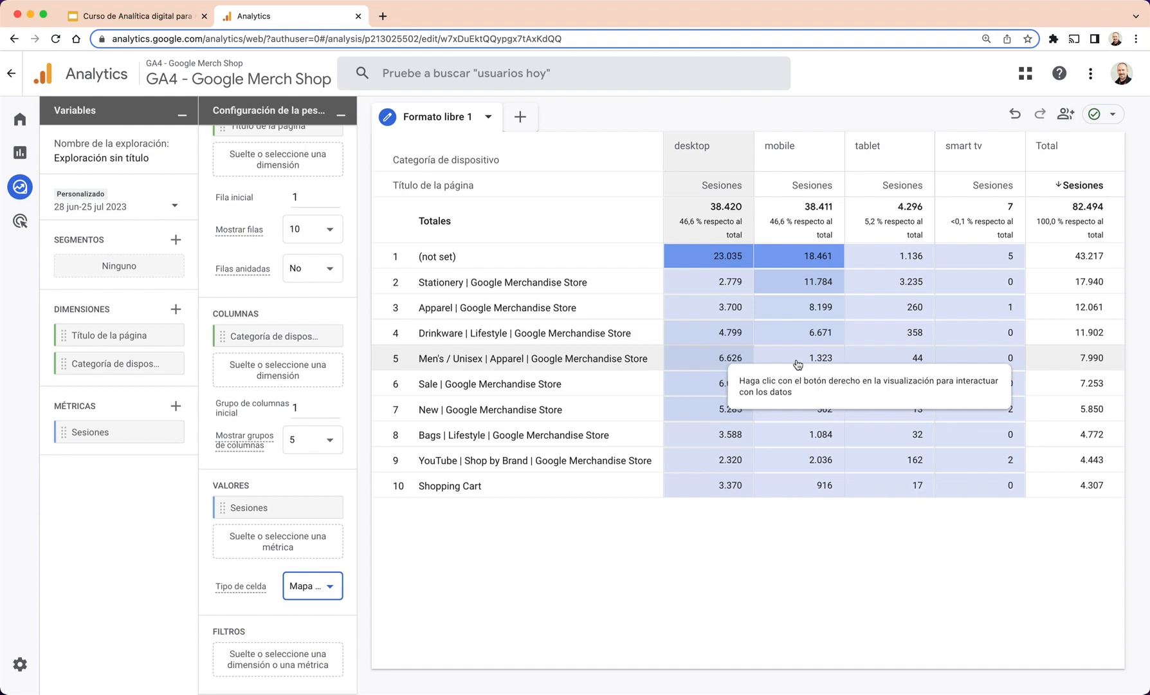
- Search the metrics for "usuarios", import Total de usuarios and add it as a second value in the table
click(176, 406)
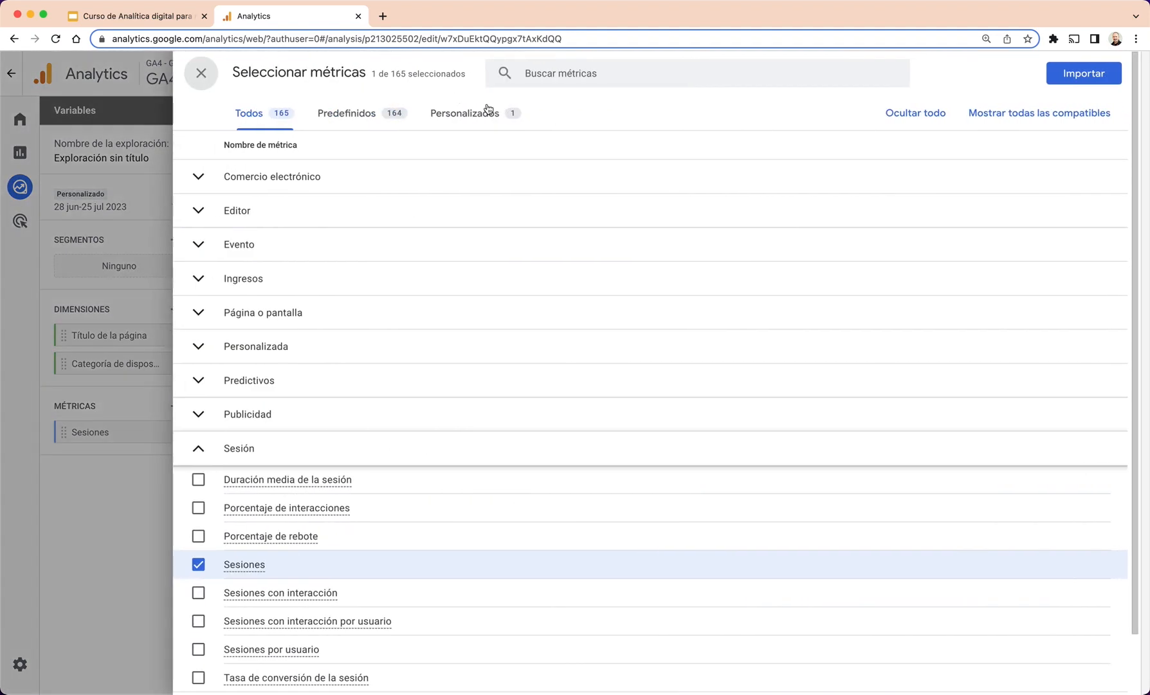
click(550, 74)
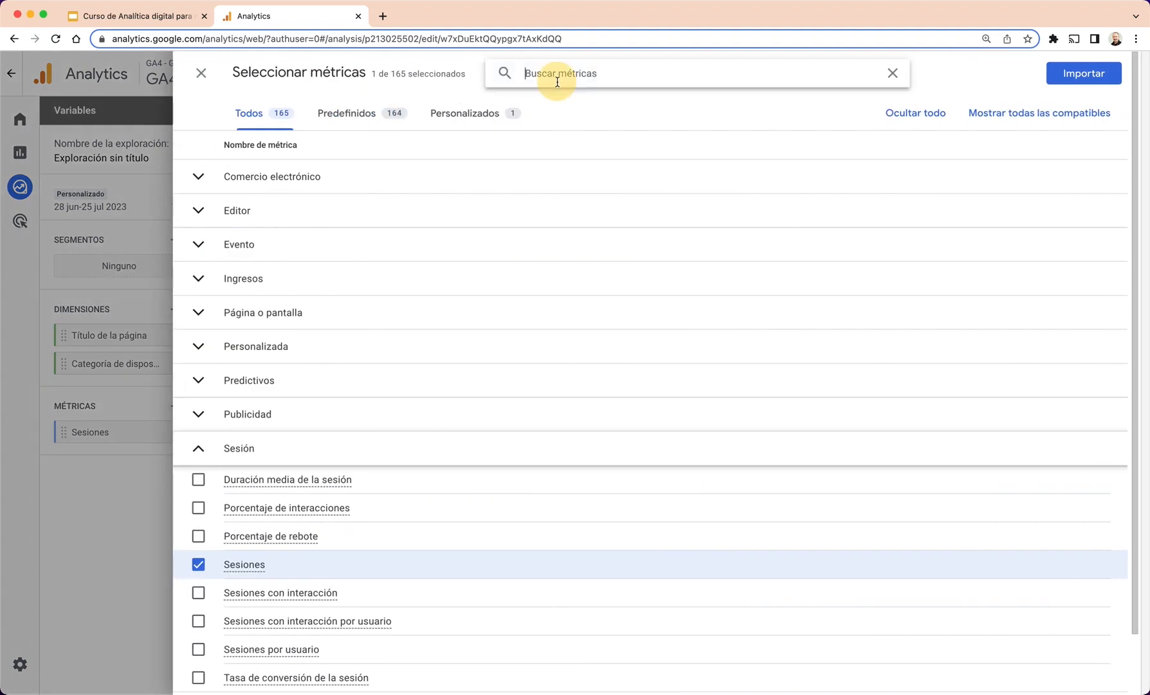
text(usuarios)
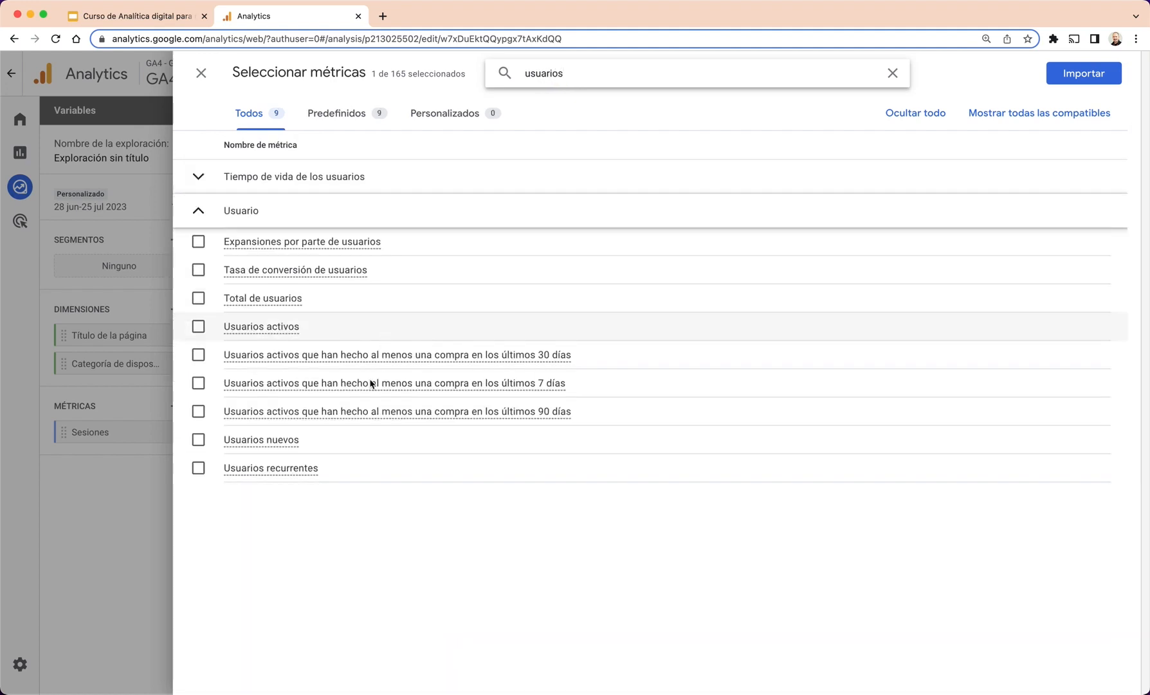
click(198, 298)
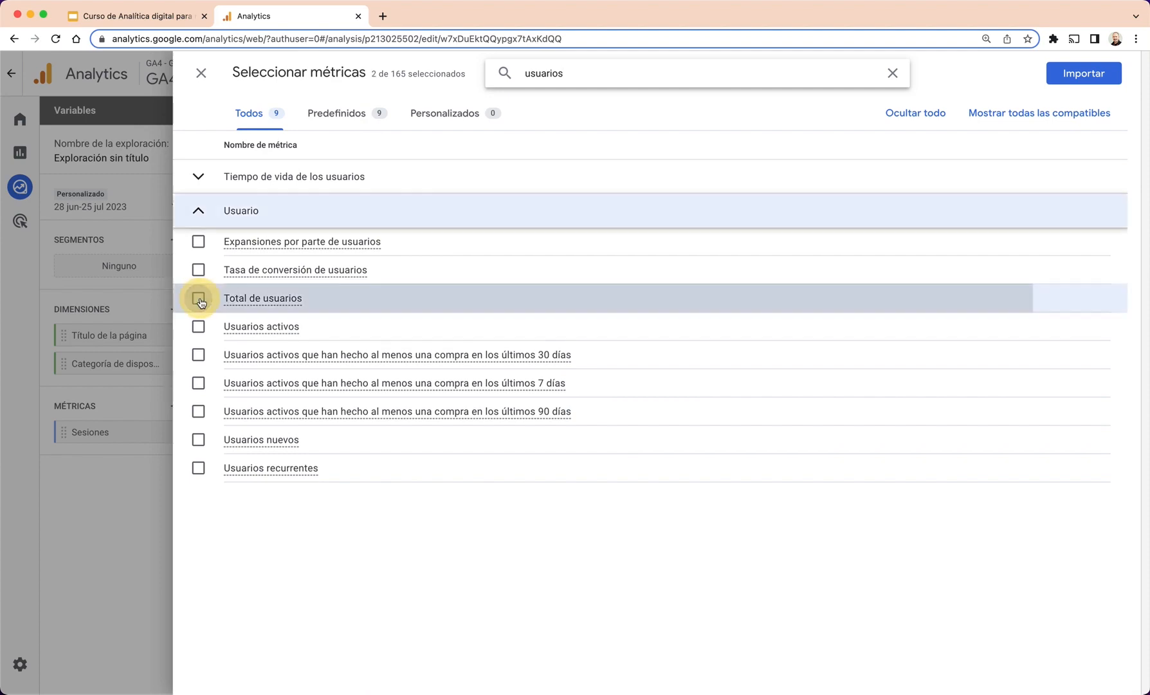
click(1084, 73)
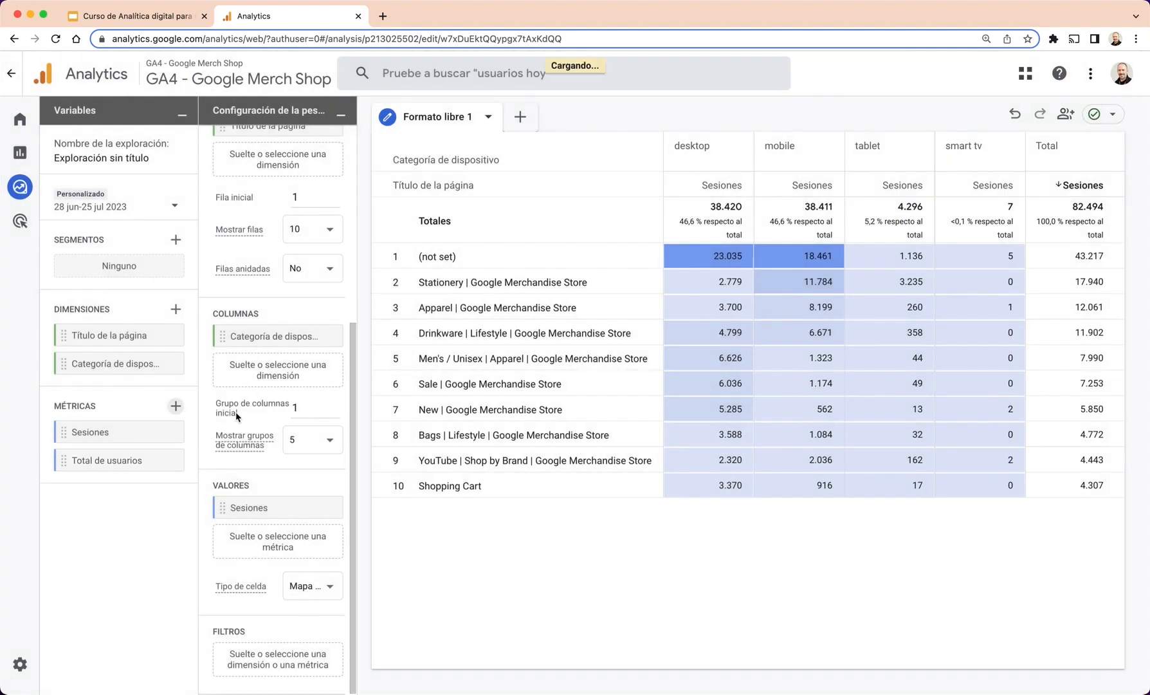
double_click(105, 460)
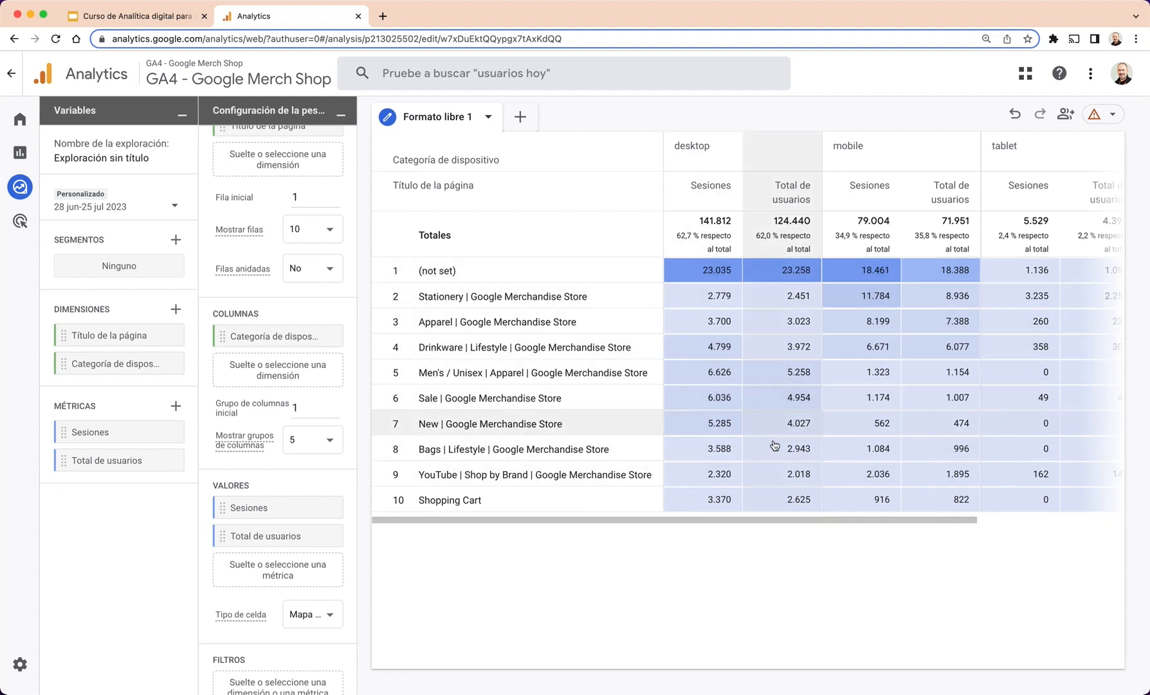
drag(777, 522, 676, 520)
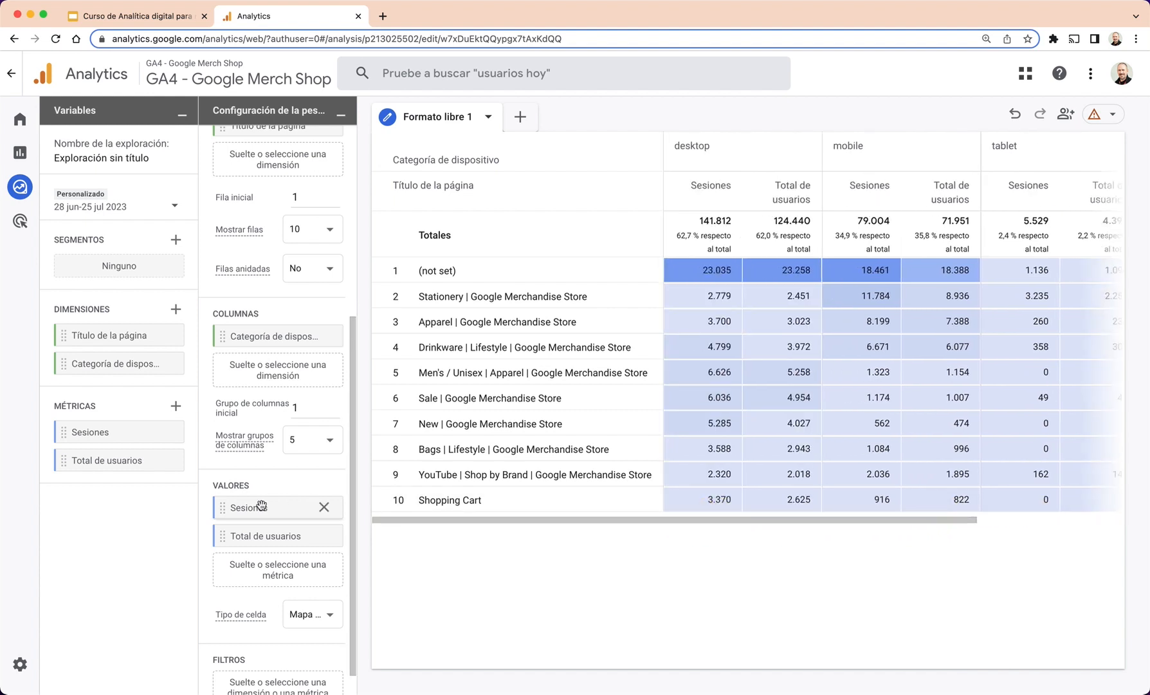
- Set the table to show 25 rows and look through the additional page titles
scroll(284, 477, up, 5)
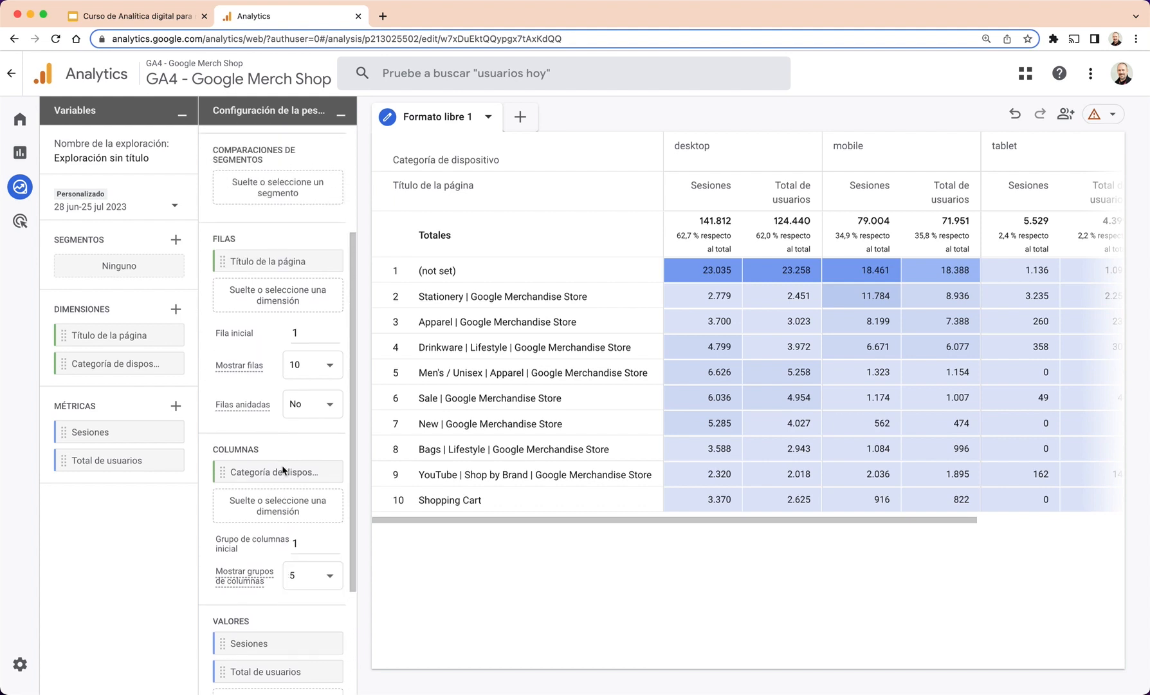
scroll(281, 466, up, 2)
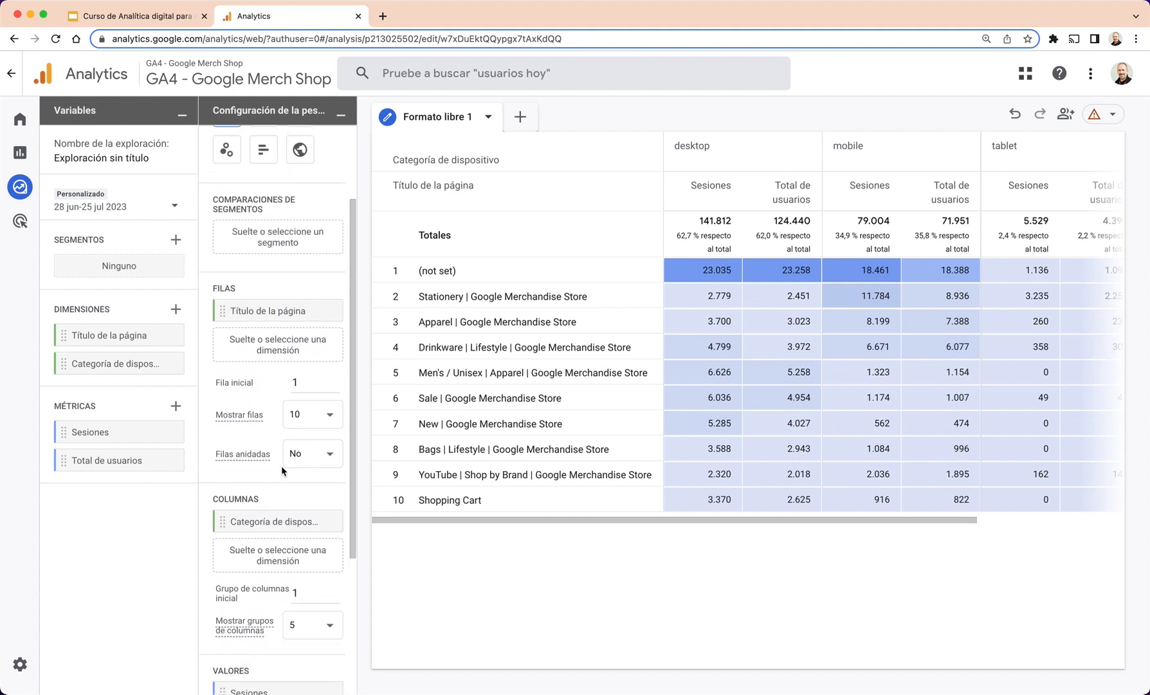
click(328, 419)
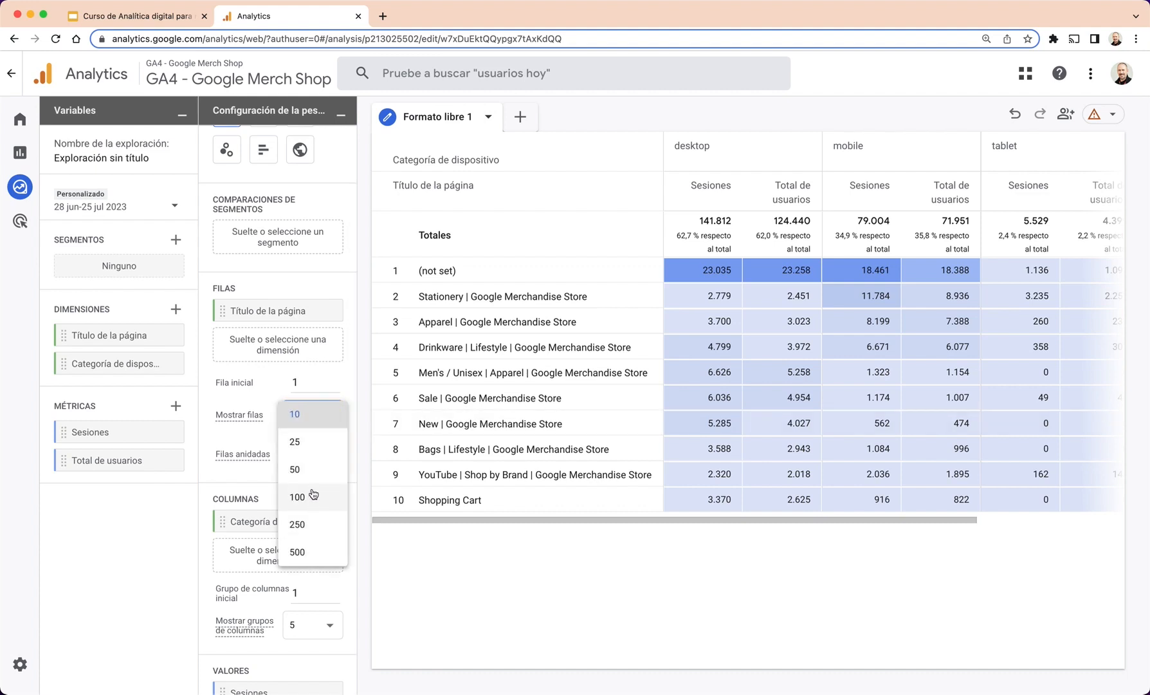
click(311, 449)
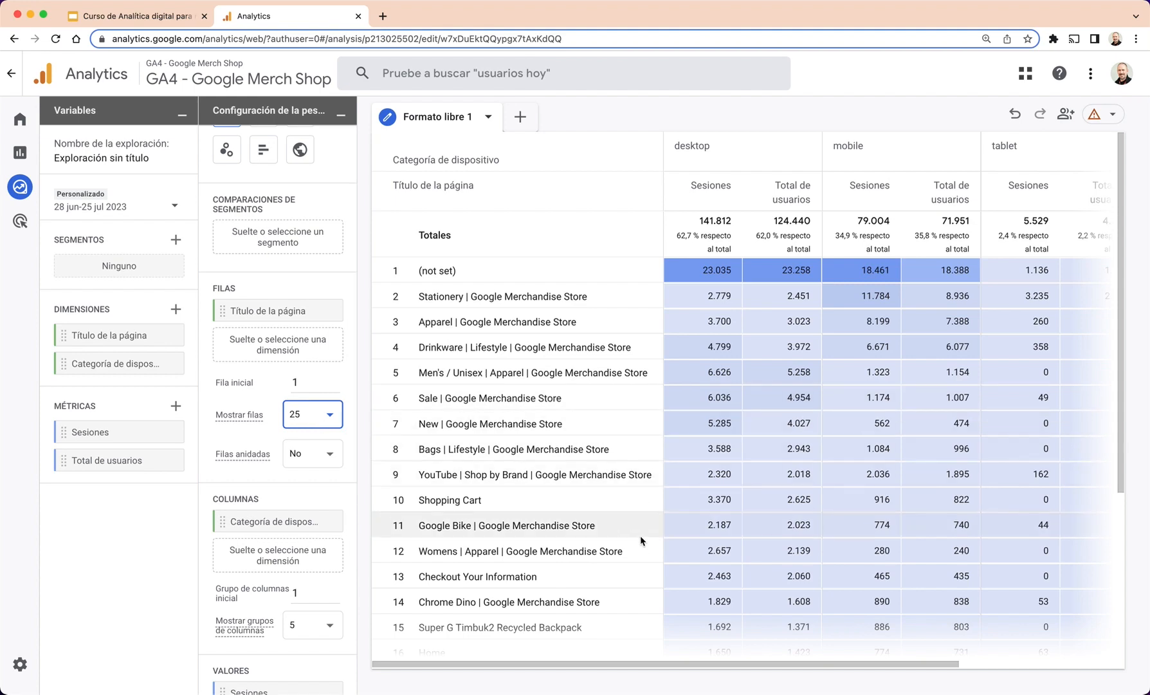
scroll(637, 547, down, 2)
scroll(637, 547, down, 5)
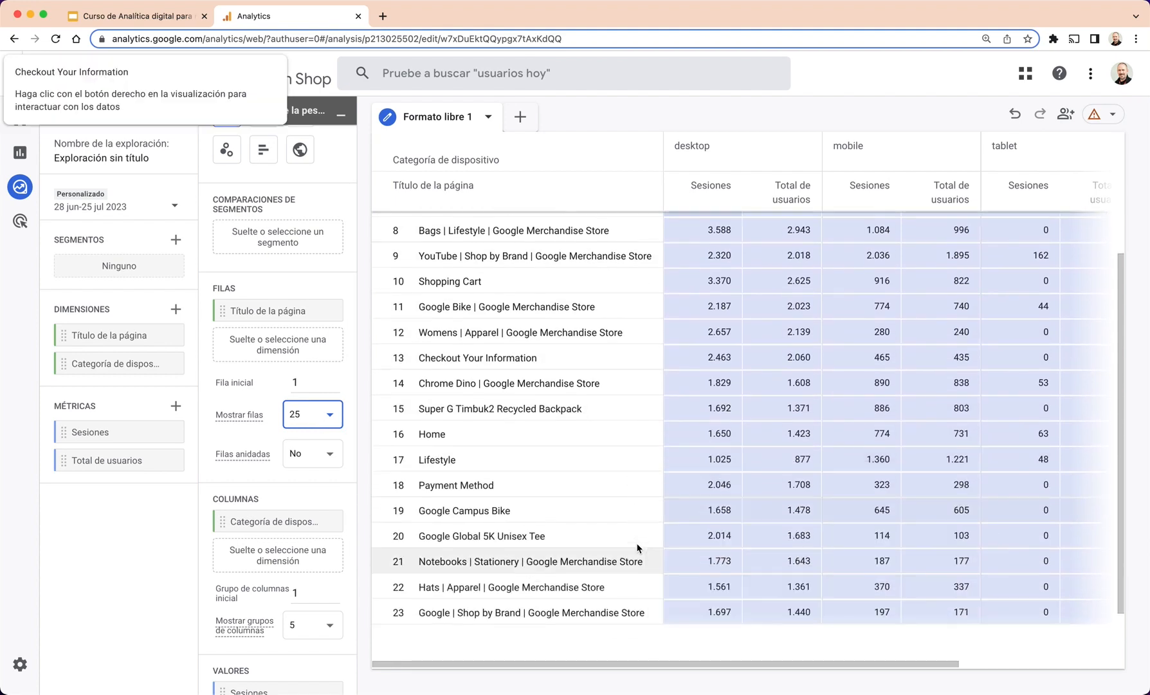
scroll(637, 543, up, 7)
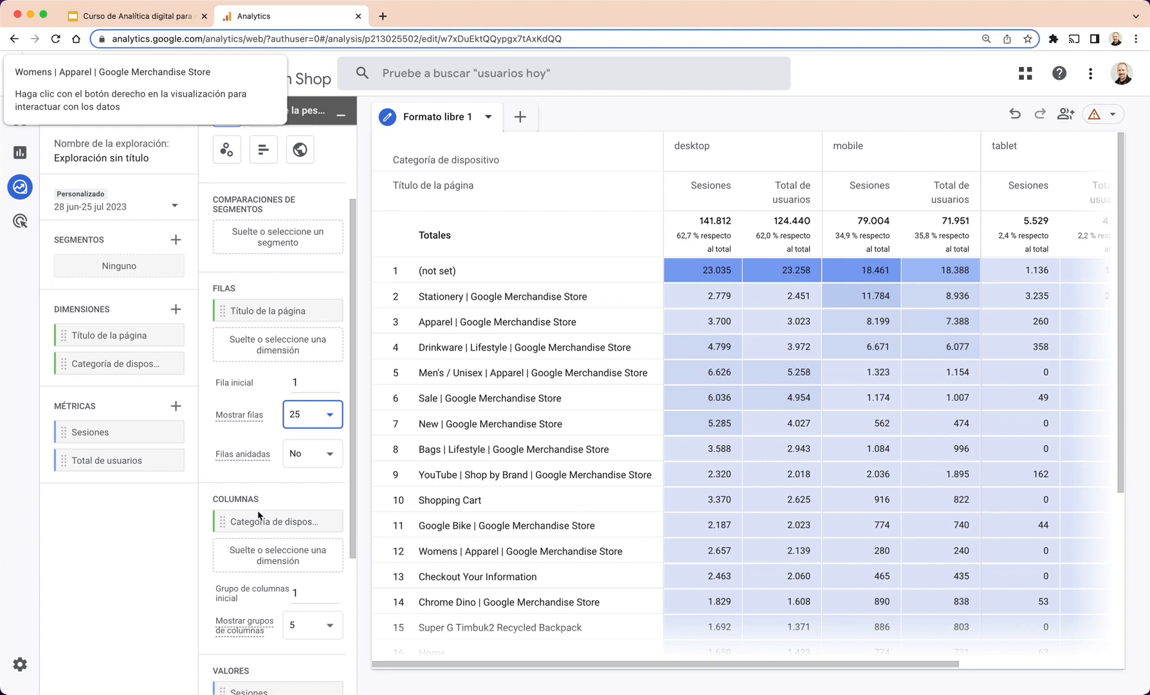
- Remove Total de usuarios from the table's values, keeping it among the exploration's metrics
scroll(247, 462, up, 3)
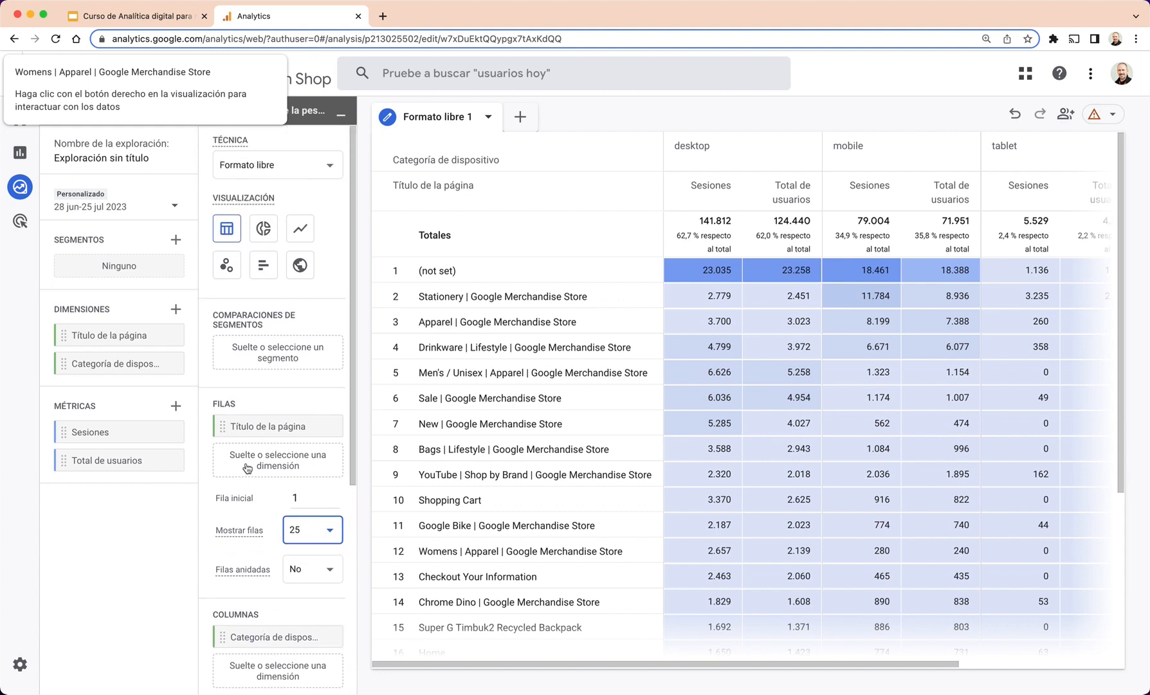
scroll(247, 467, down, 5)
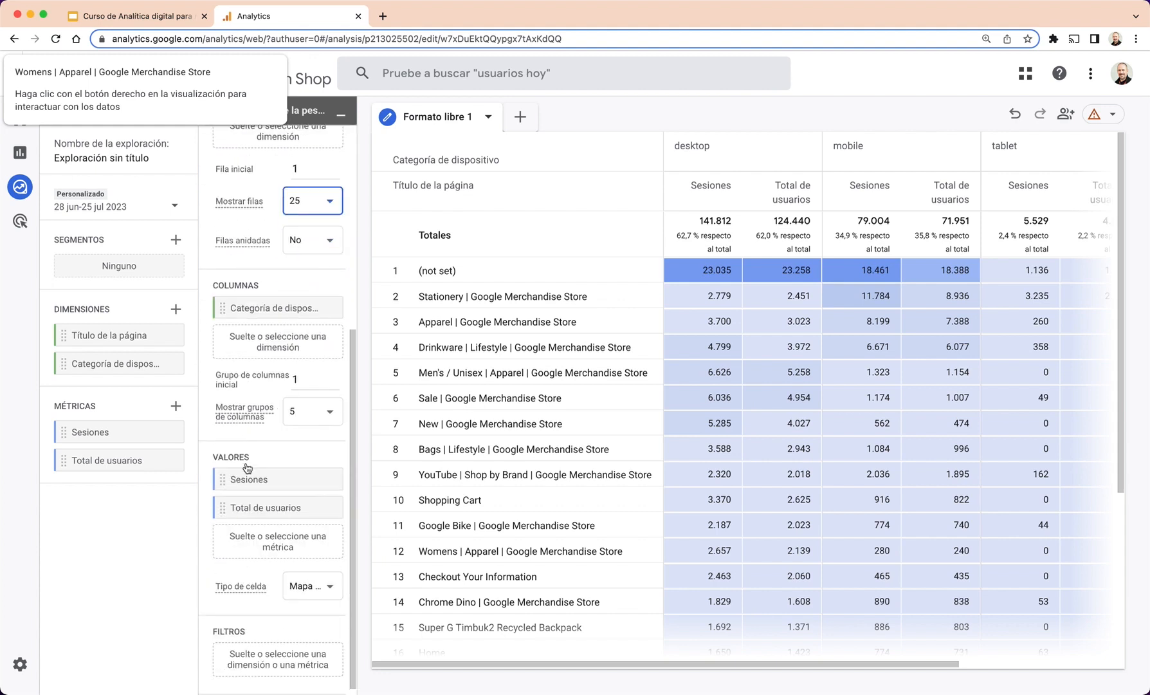
click(324, 509)
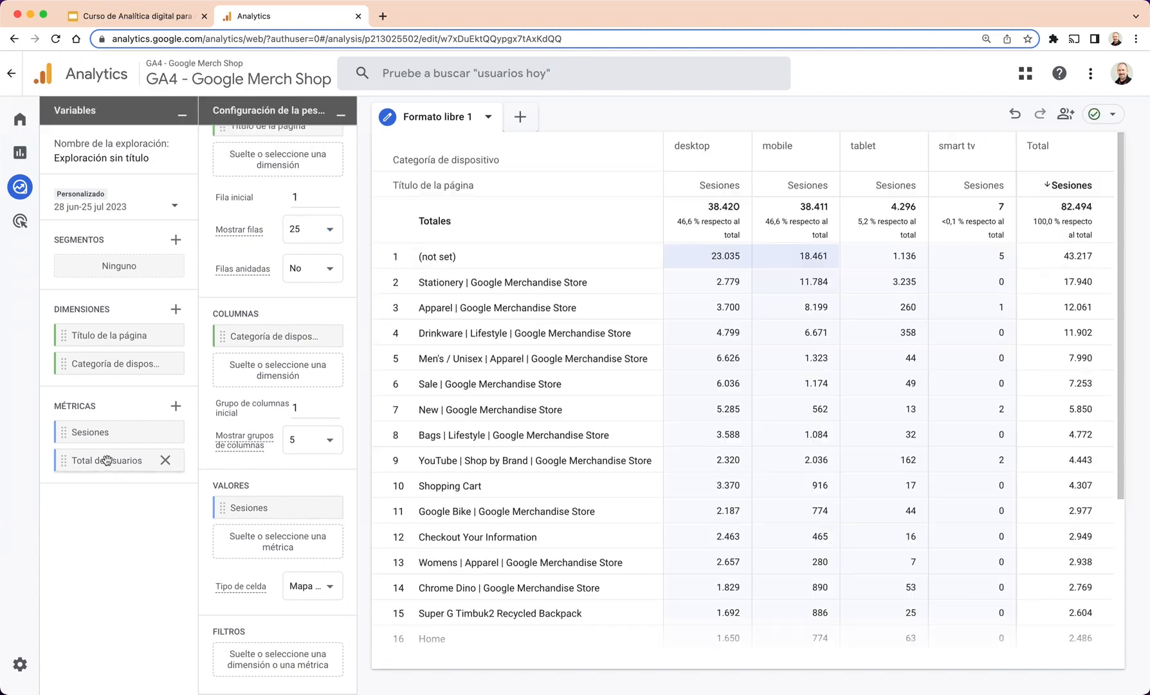
- Move Categoría de dispositivo from the columns to the rows, set Filas anidadas to Yes and review the nested table
scroll(320, 548, up, 4)
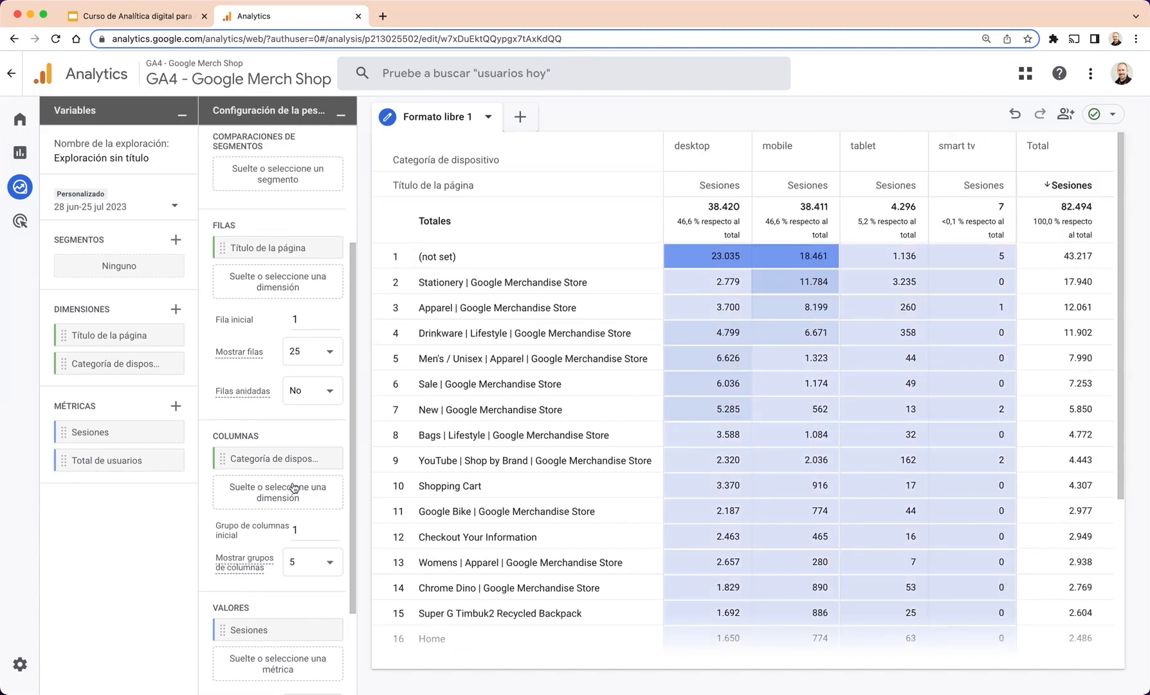
drag(267, 464, 295, 300)
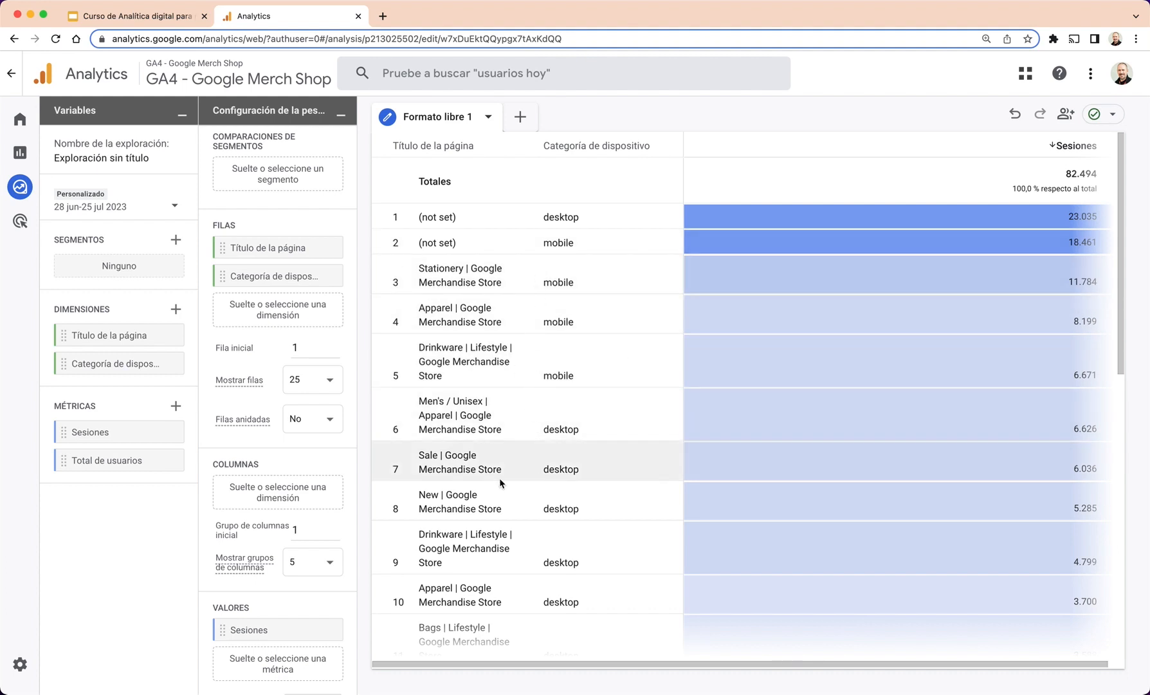
click(334, 427)
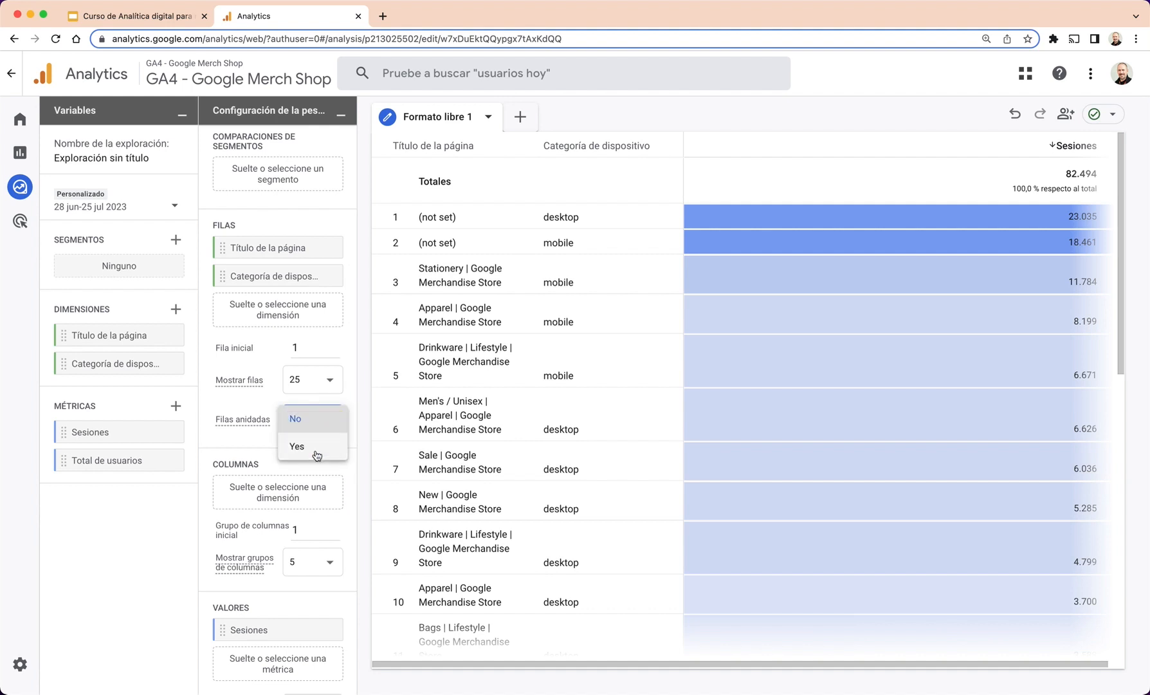
click(315, 449)
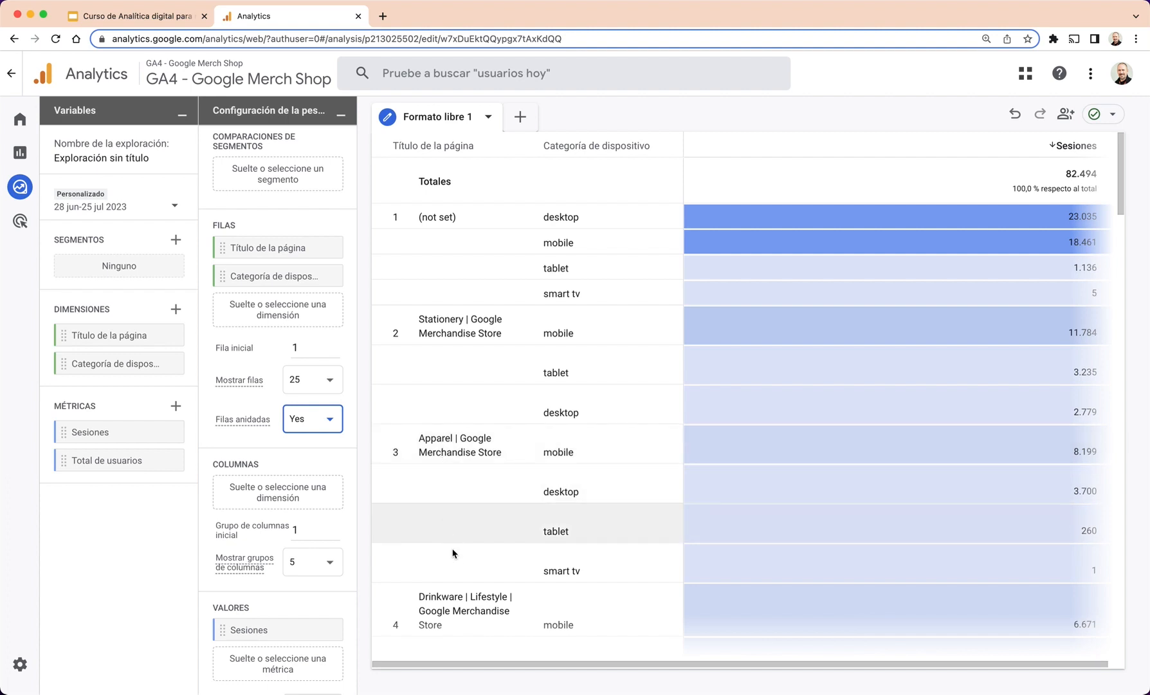
scroll(557, 483, down, 2)
scroll(557, 483, down, 10)
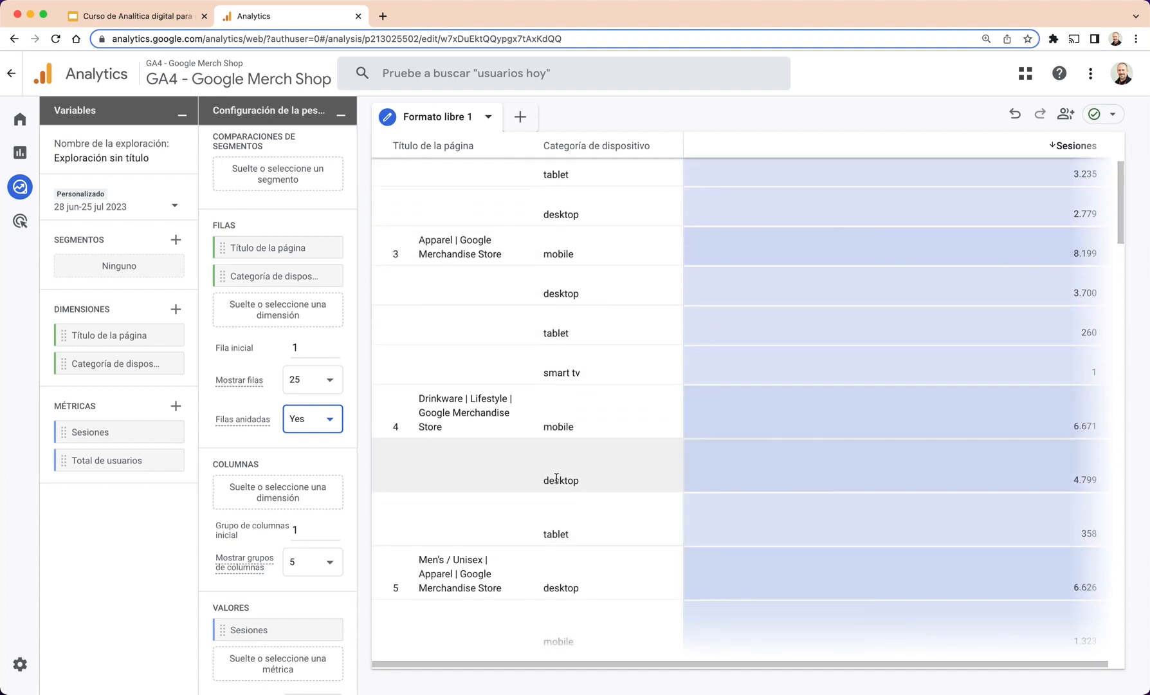
scroll(556, 478, down, 5)
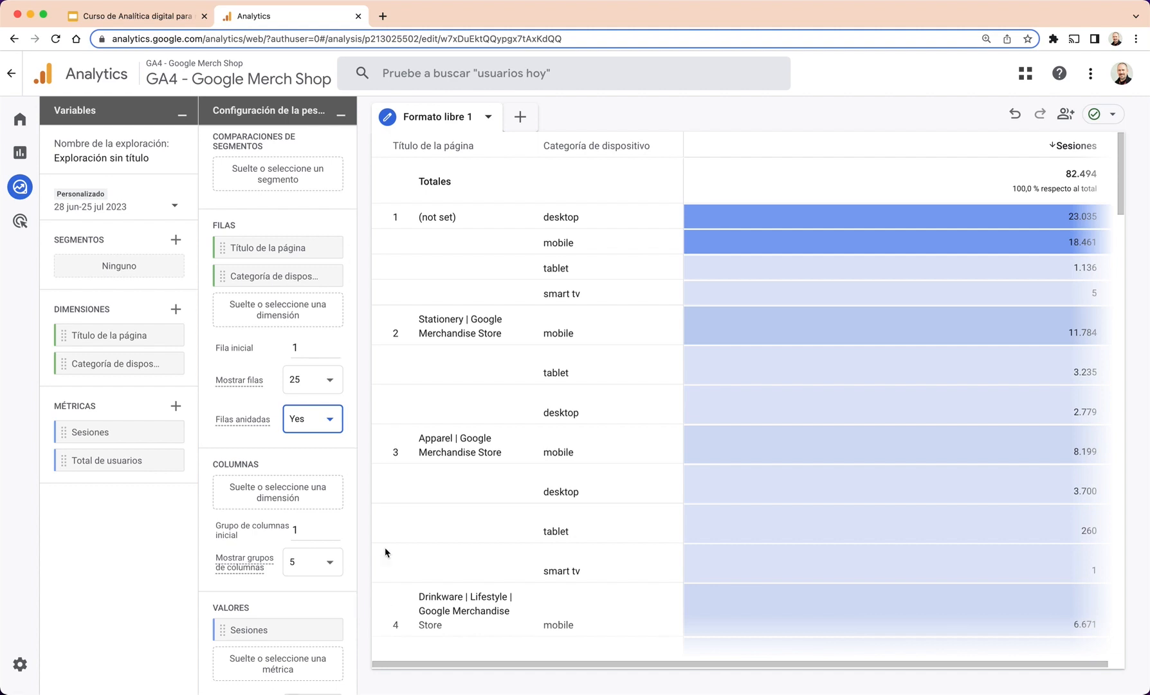
- Remove Categoría de dispositivo from the table's rows and start a new user segment named España
click(324, 276)
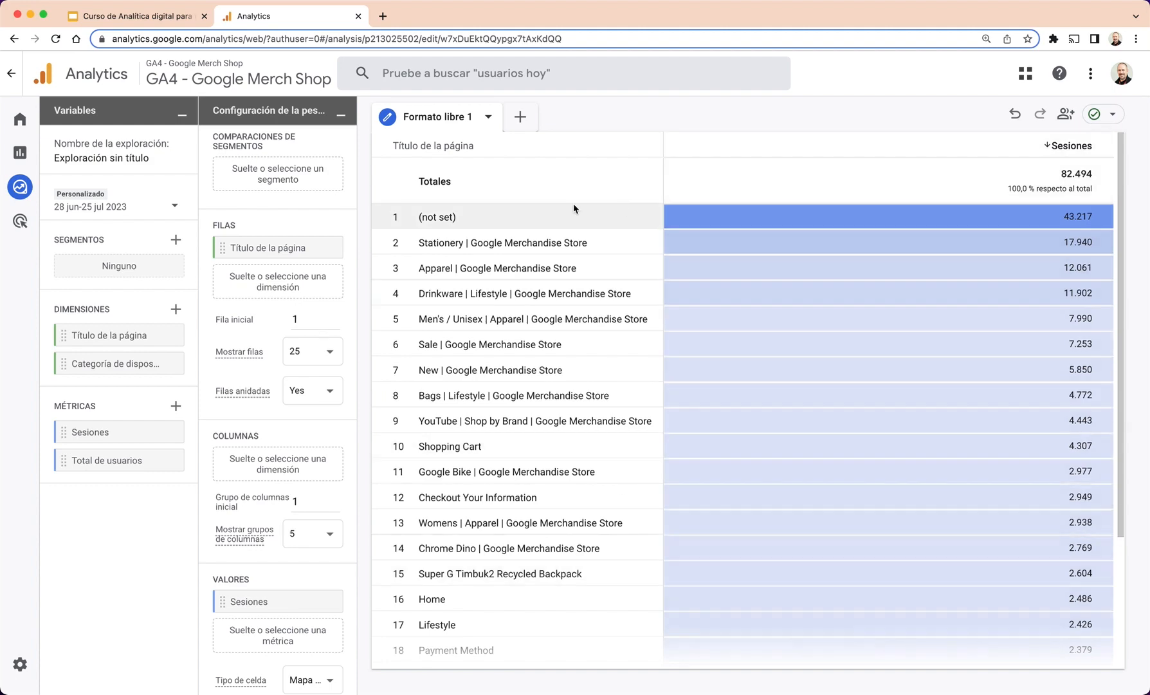
click(175, 242)
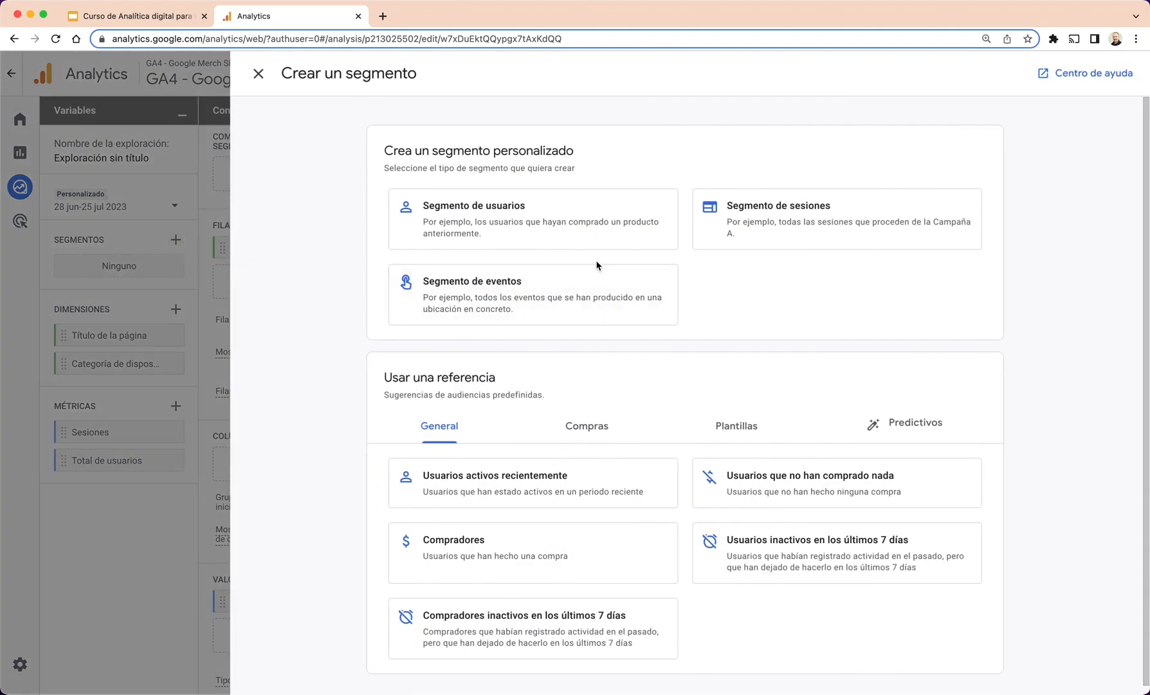
click(544, 229)
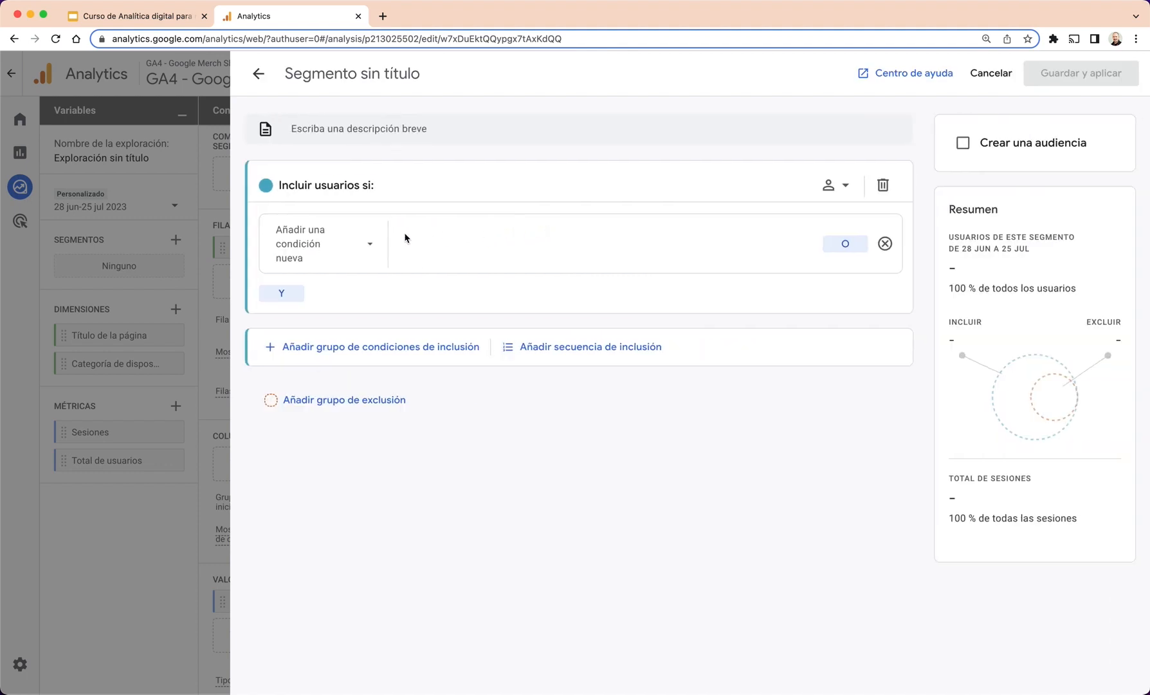
click(358, 75)
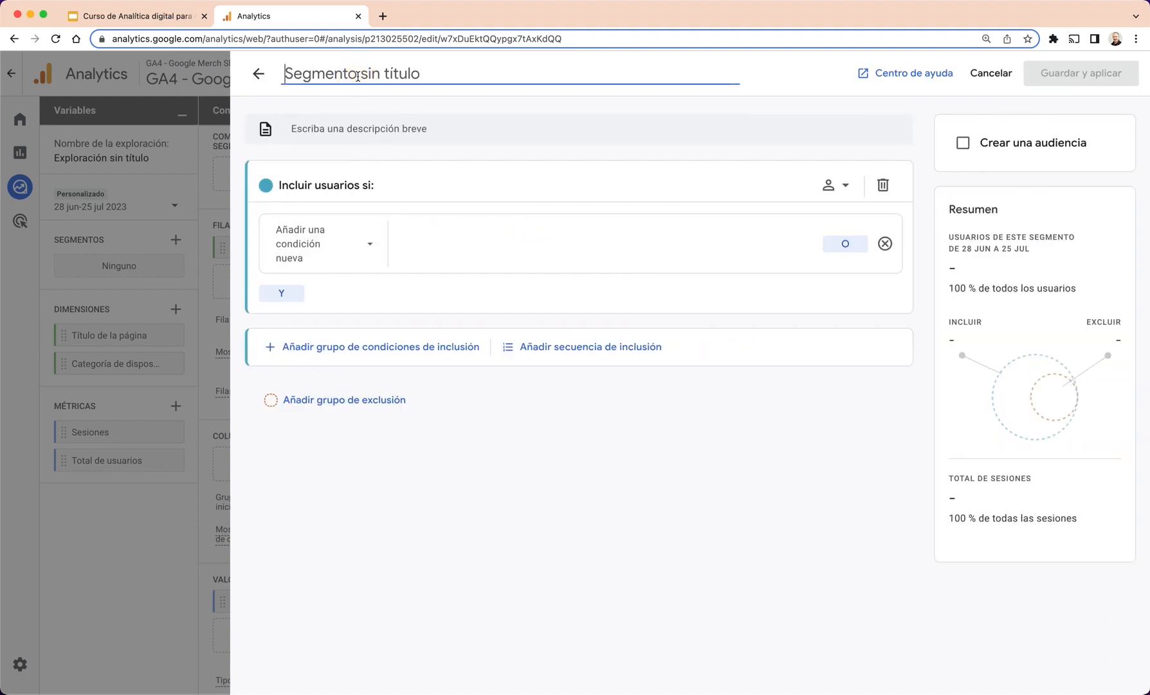
text(España)
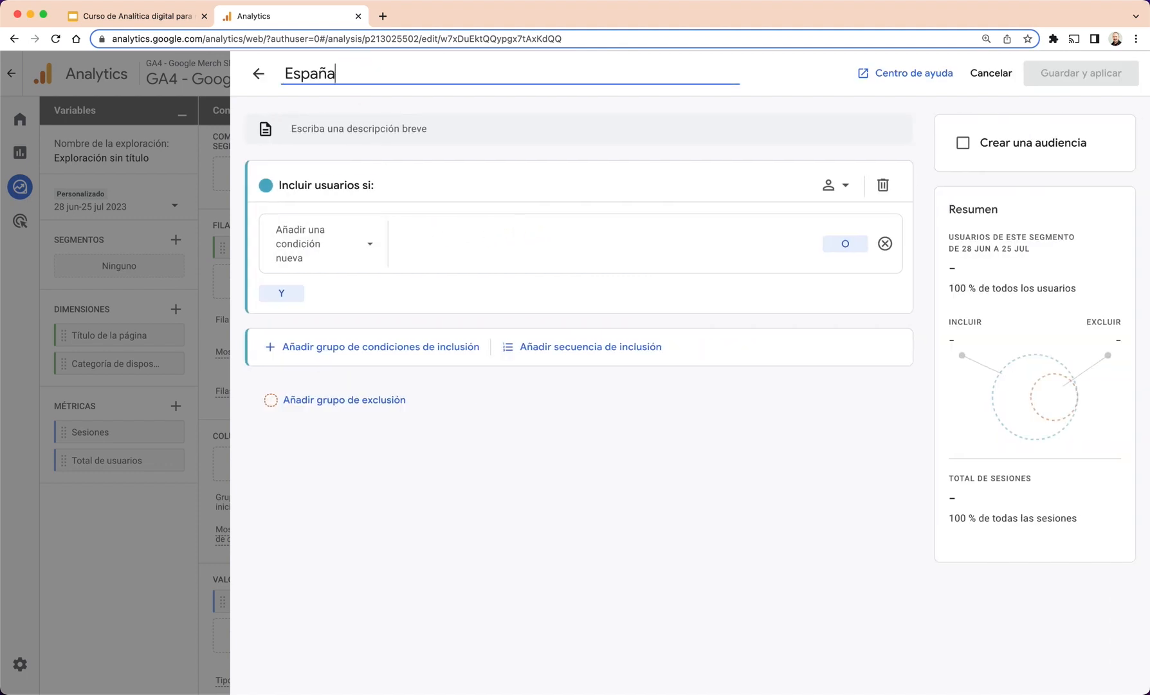
- Add a País condition to the segment that matches exactly (coincide exactamente (=) con) Spain
click(371, 247)
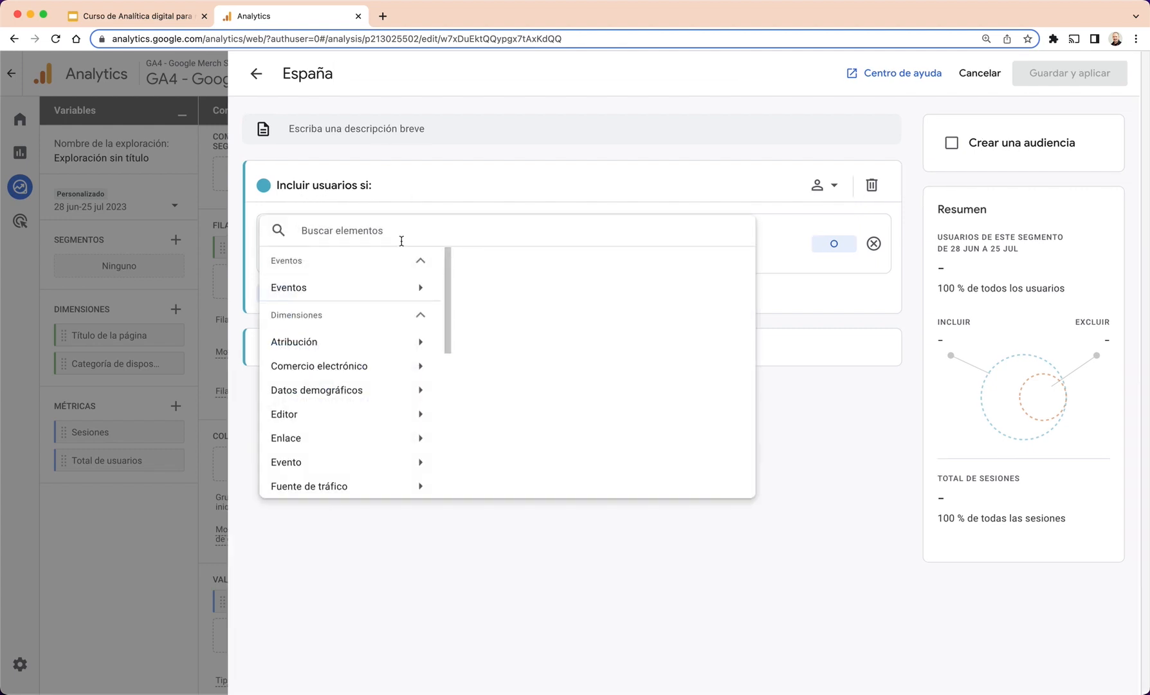
text(país)
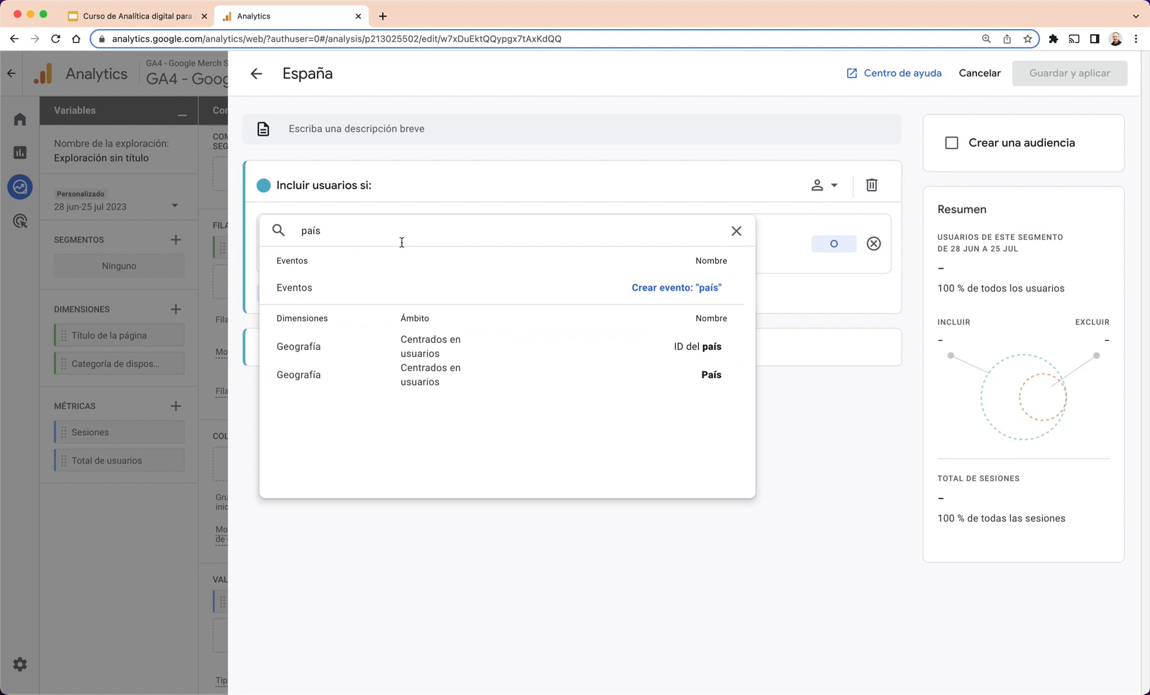
click(439, 382)
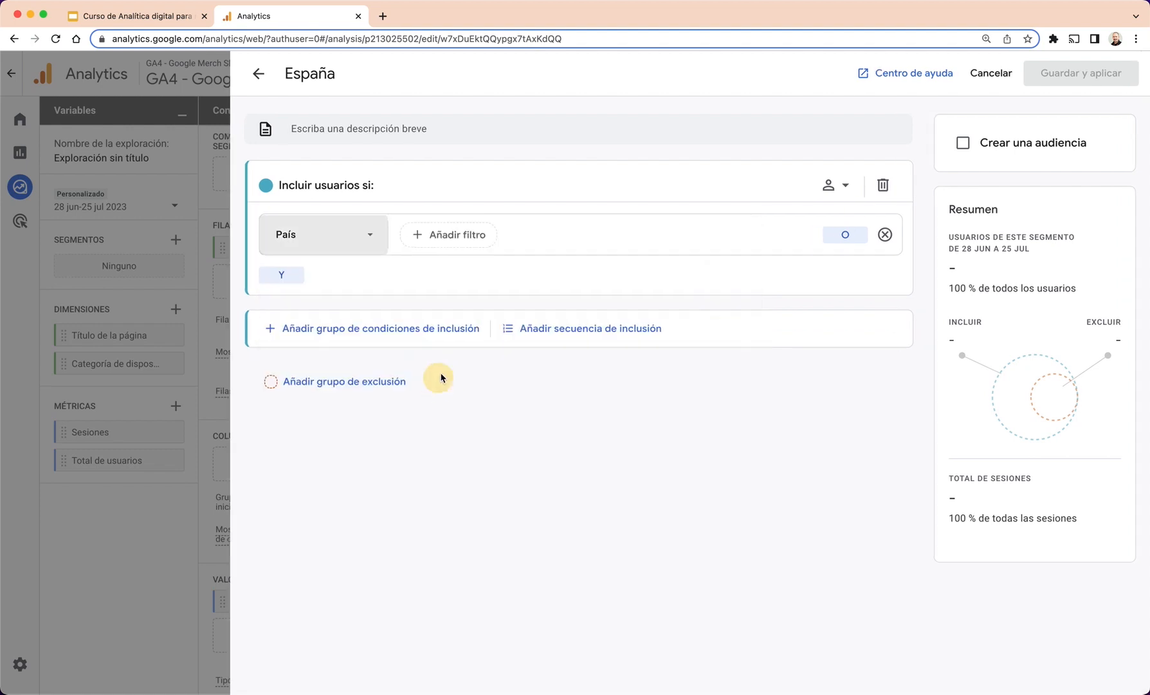
click(478, 243)
click(474, 272)
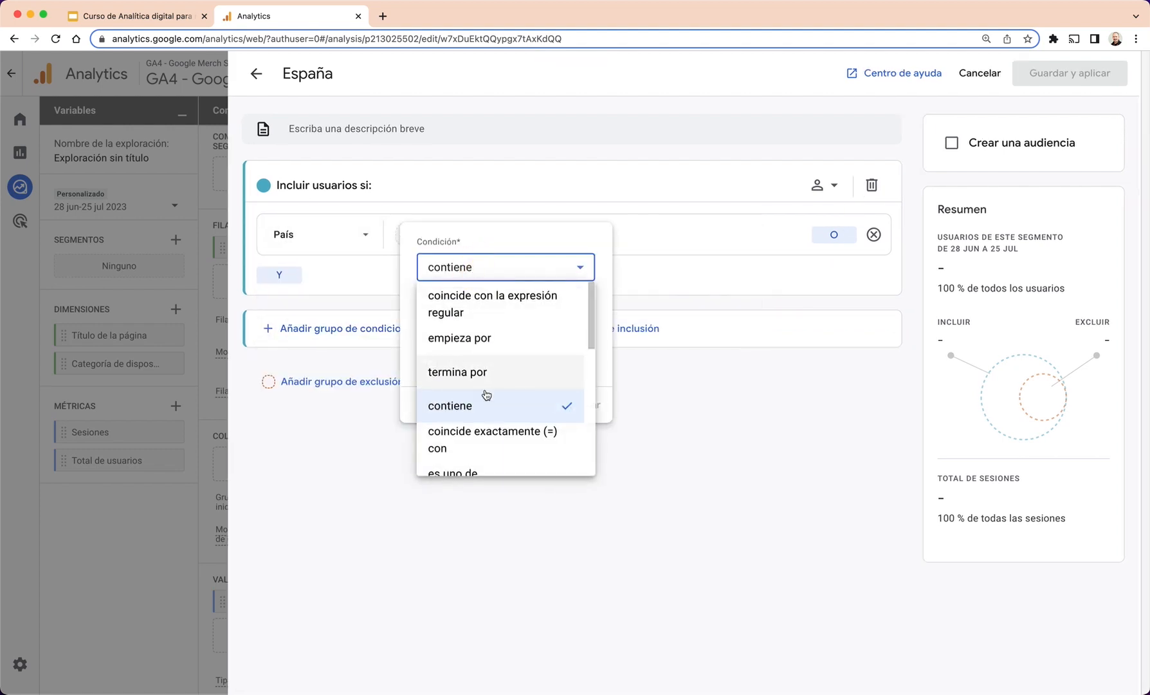
click(489, 433)
click(470, 315)
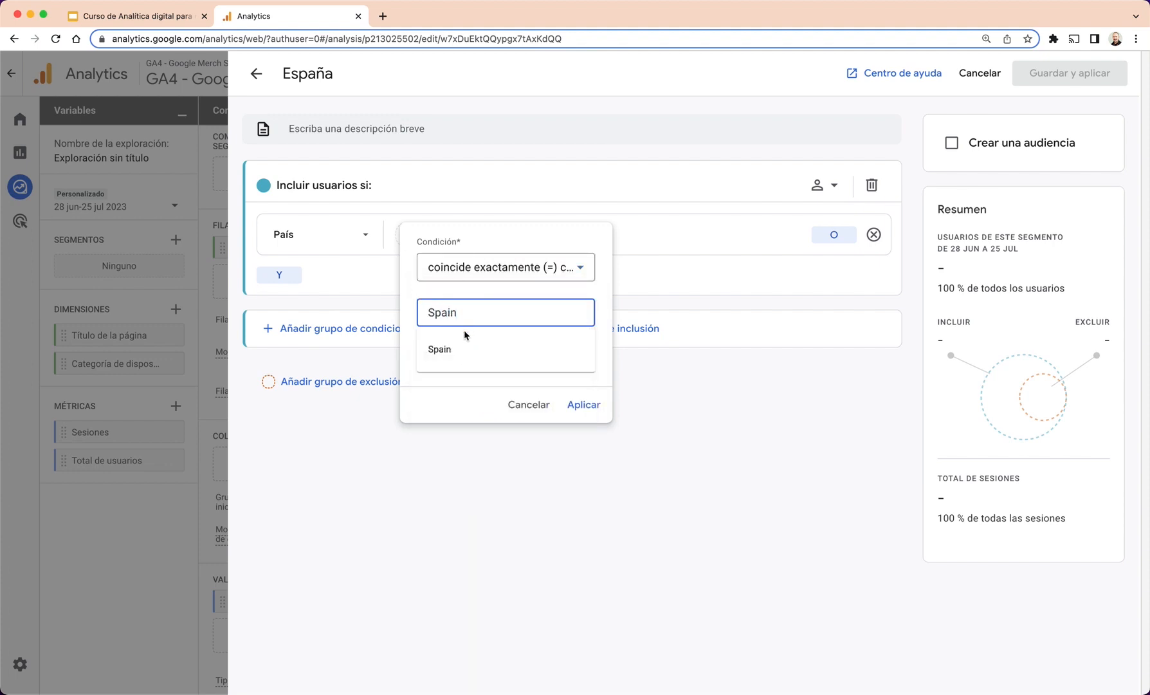
click(453, 353)
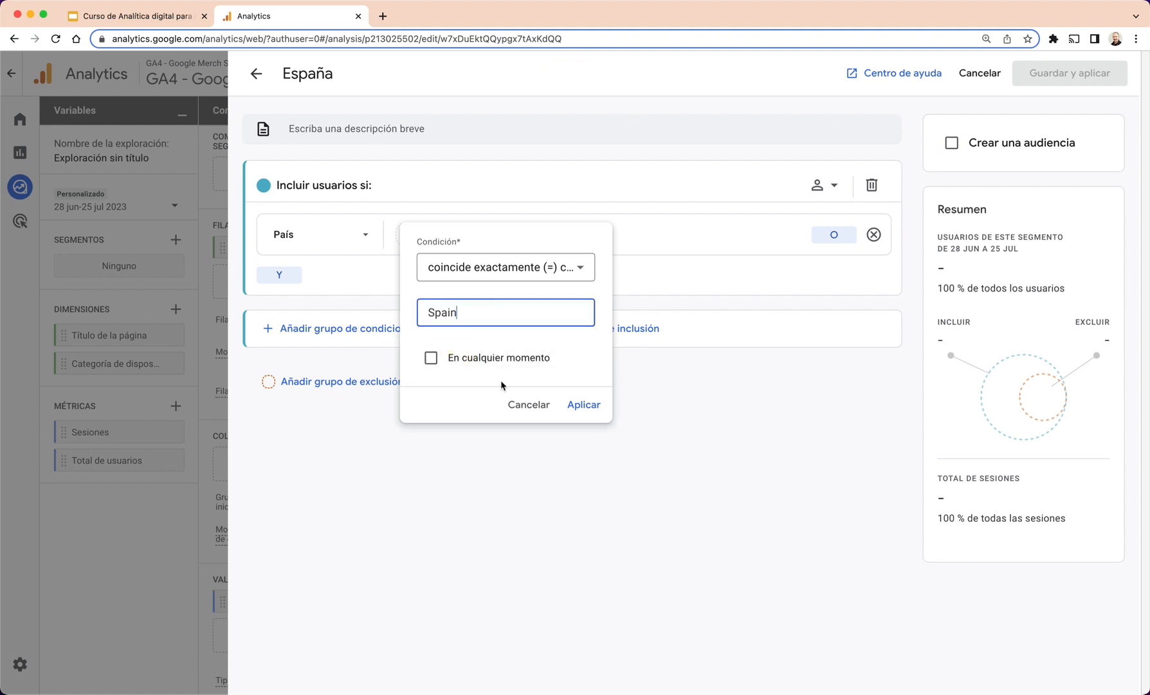
click(584, 405)
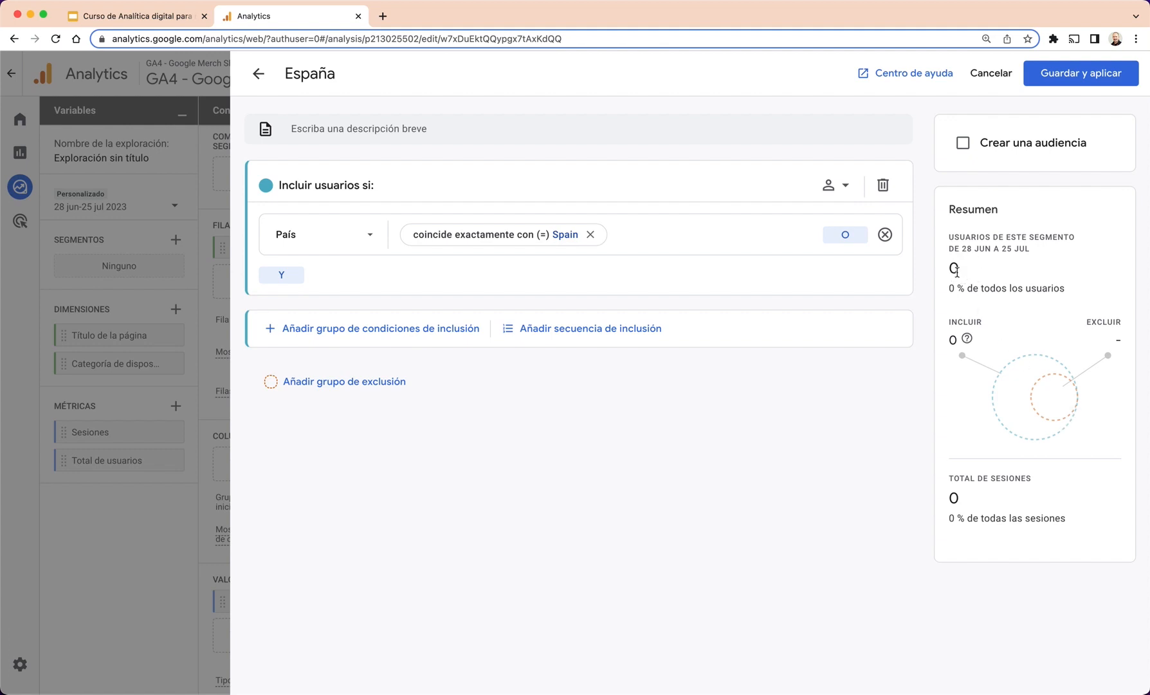
- Replace the country in the segment's País filter with United States and apply the filter
click(565, 238)
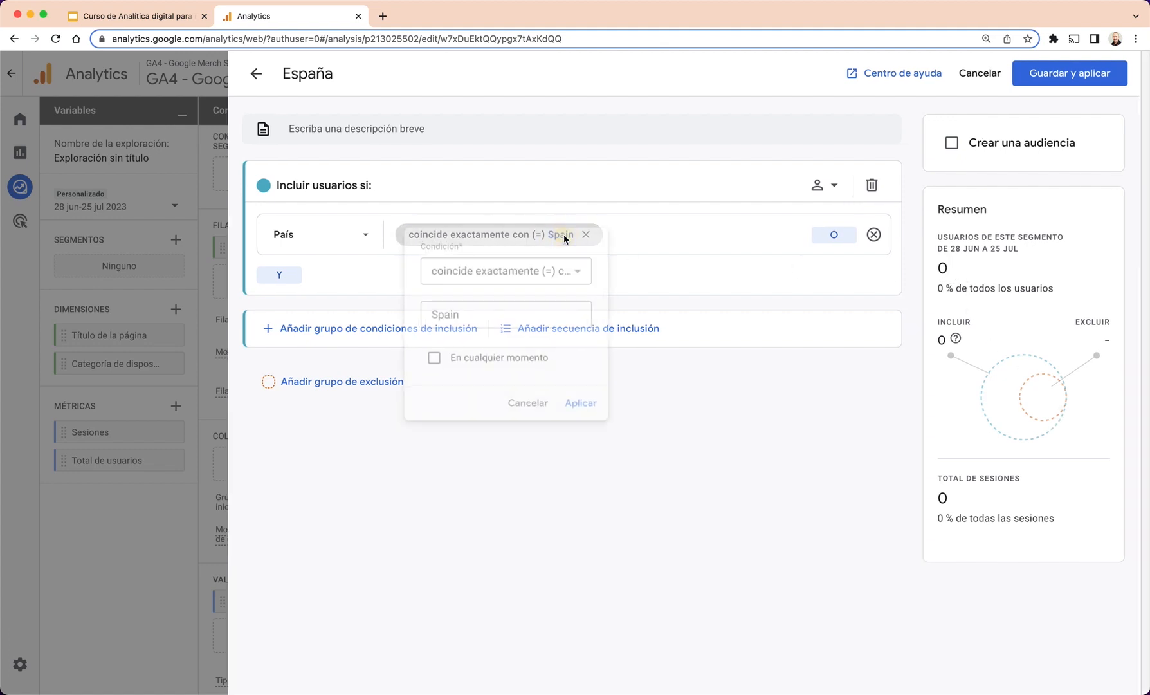
drag(468, 314, 397, 314)
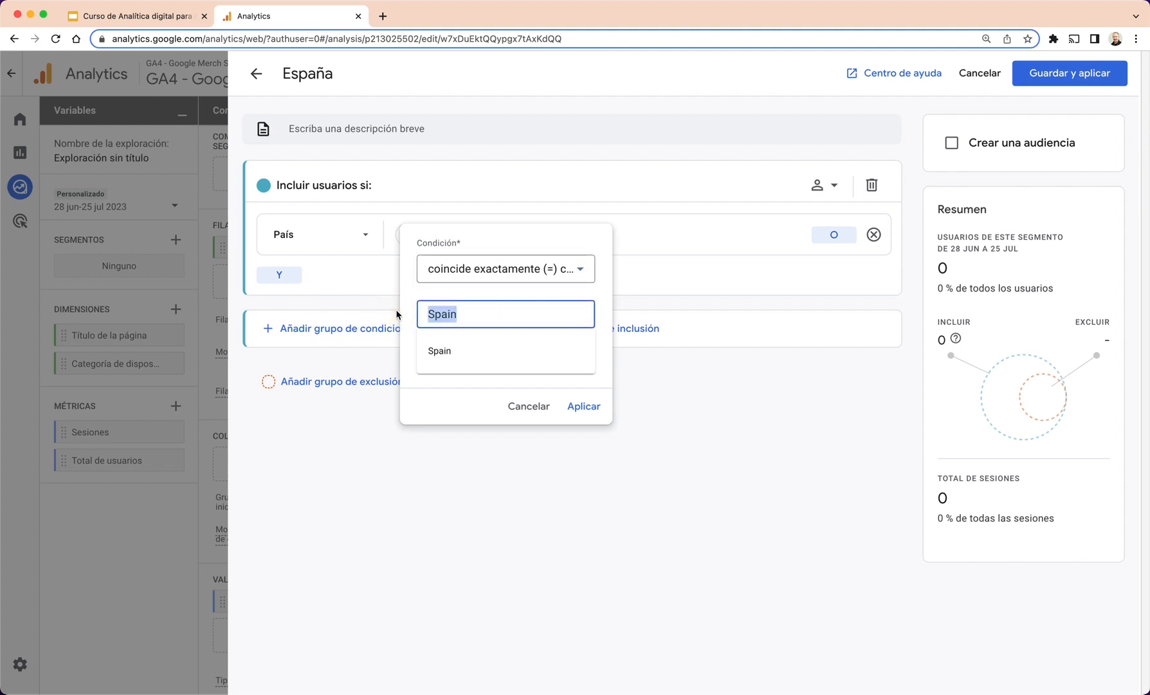
text(United)
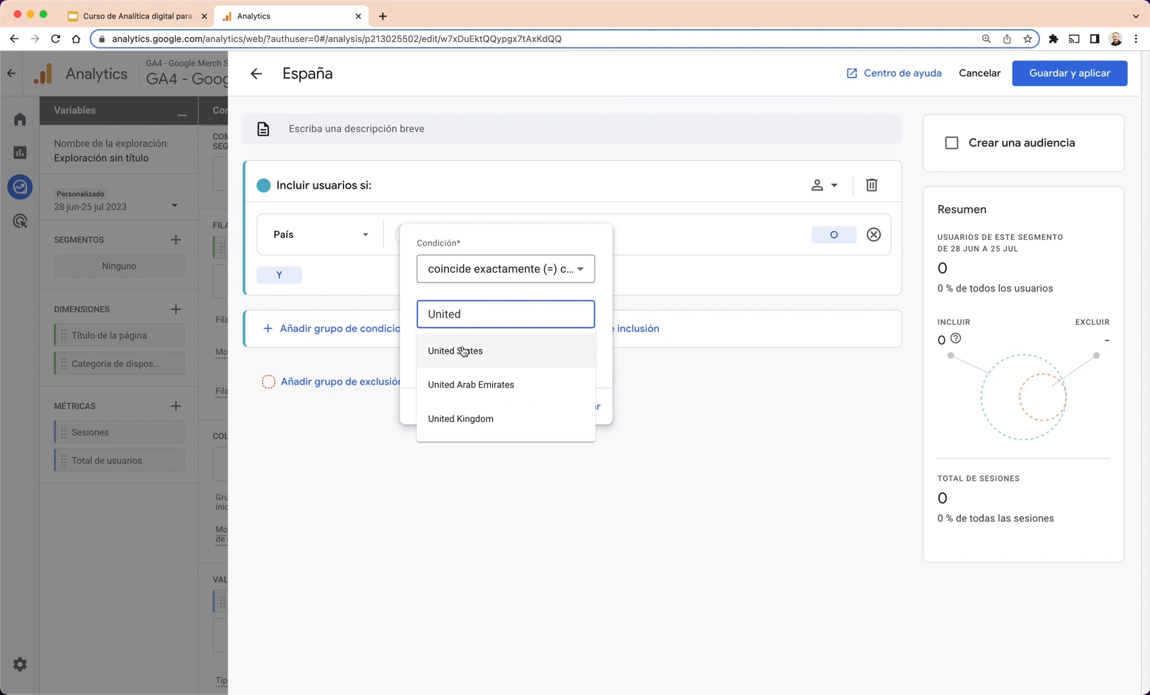
click(463, 350)
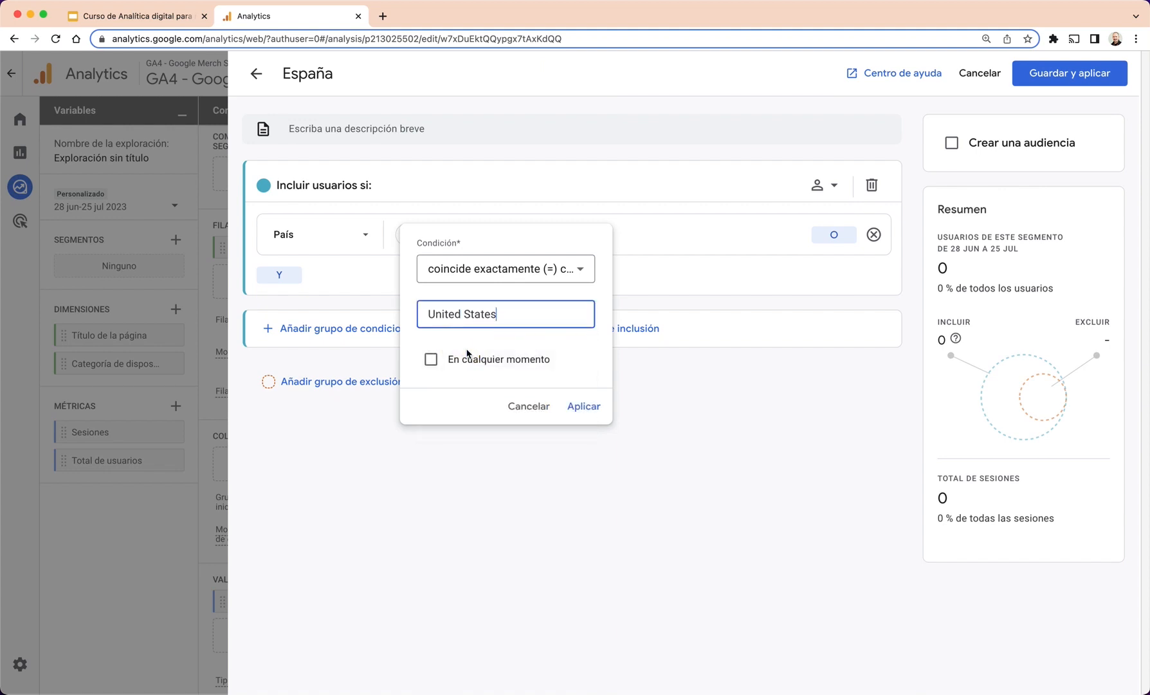
click(585, 408)
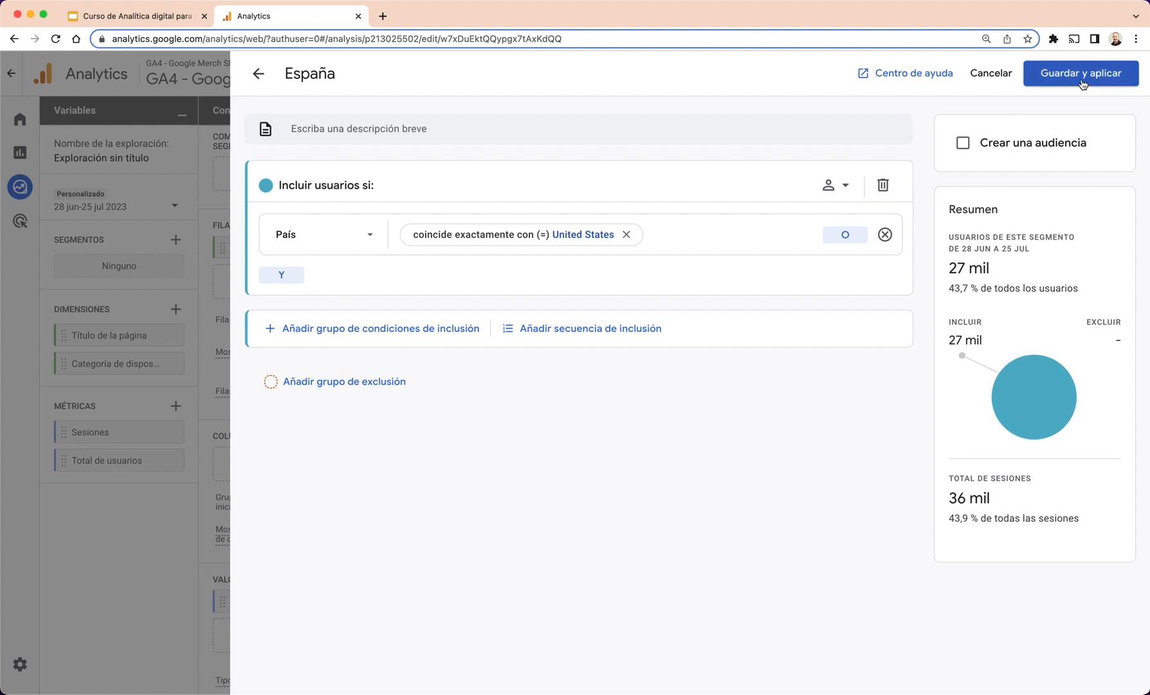
- Rename the España segment as USA, save it and apply it to the exploration
drag(343, 74, 279, 74)
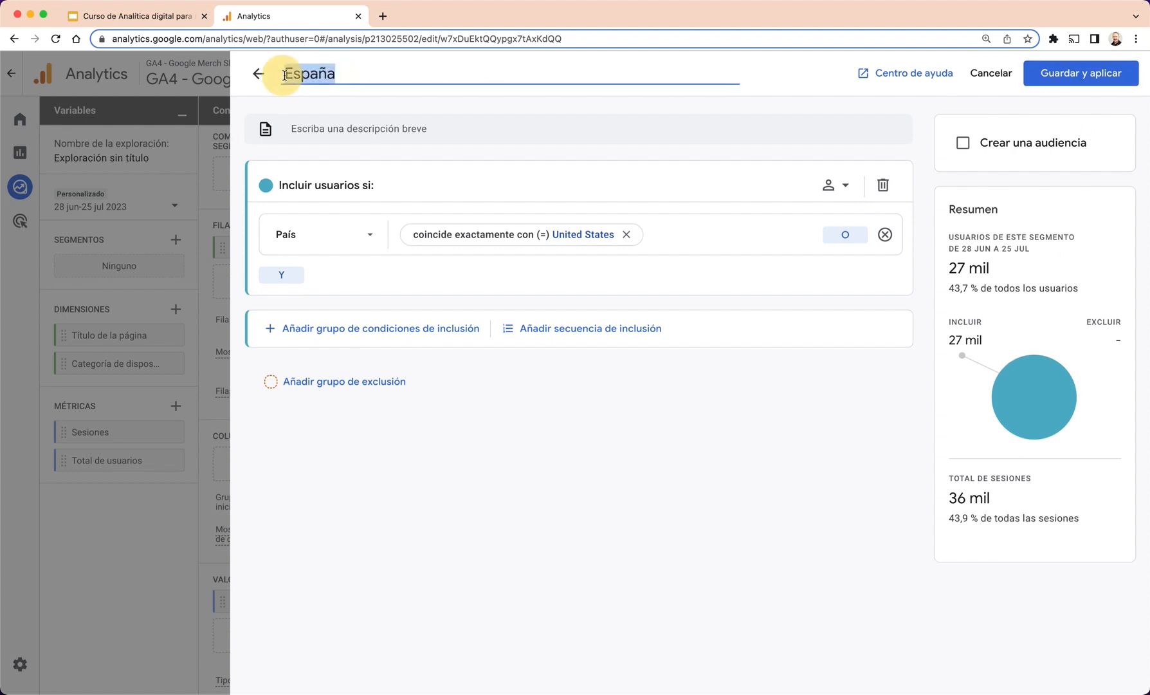
text(USA)
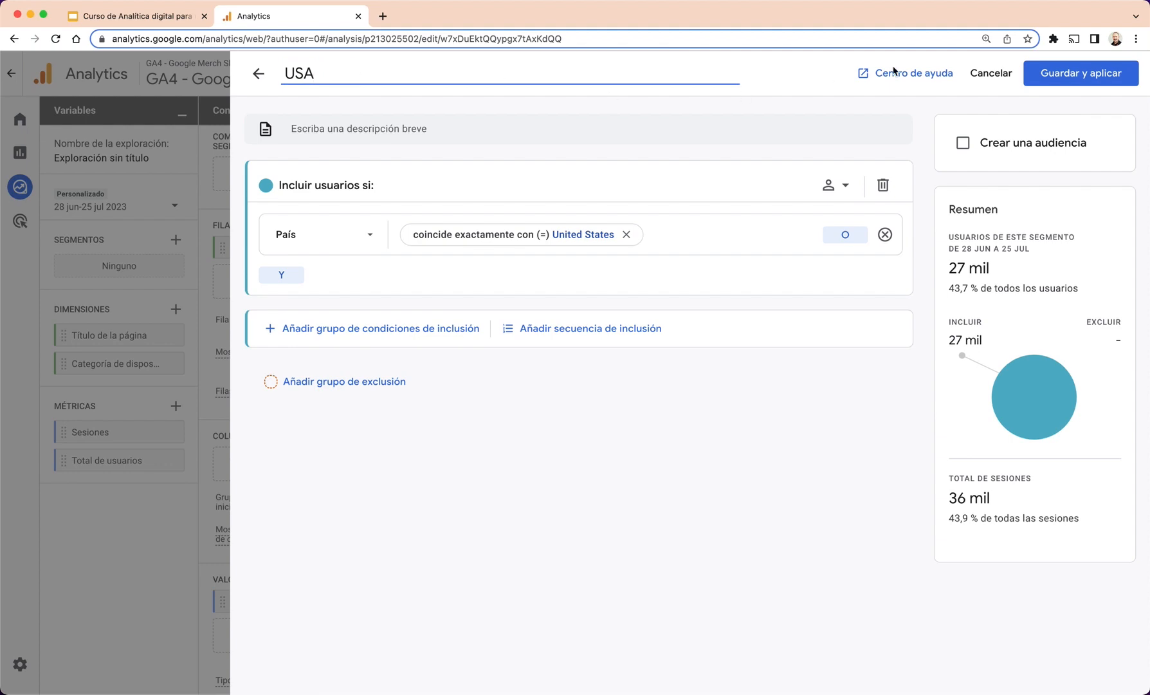
click(1102, 76)
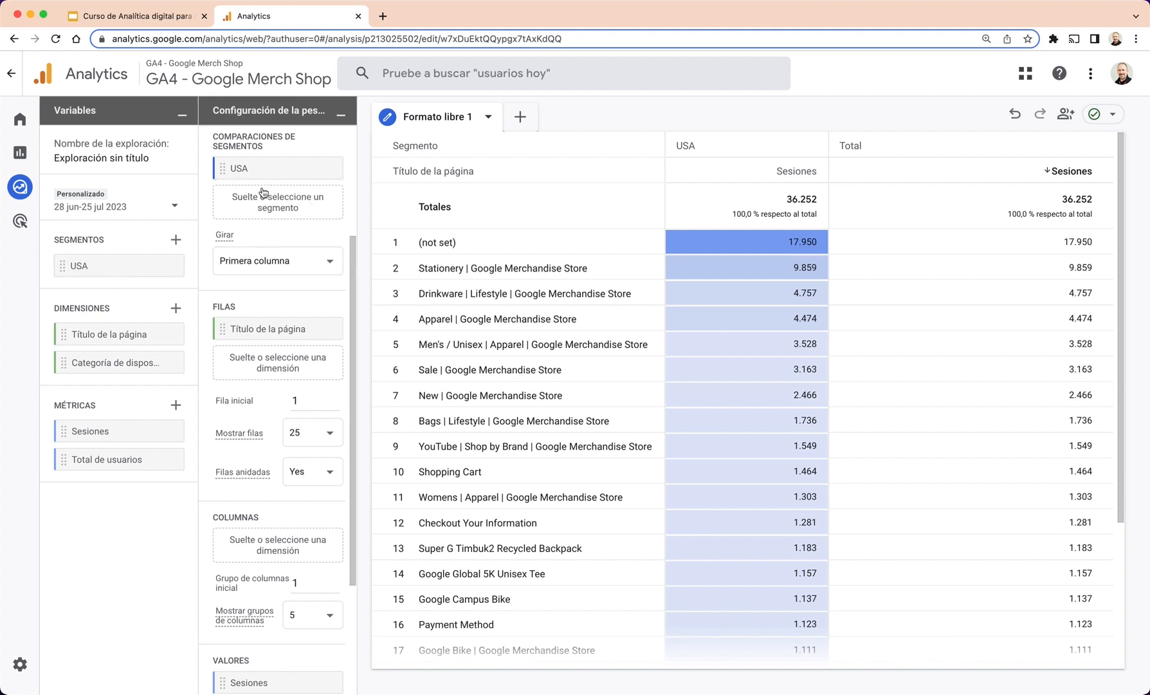
- Start a second user segment for the exploration and name it Canadá
click(175, 239)
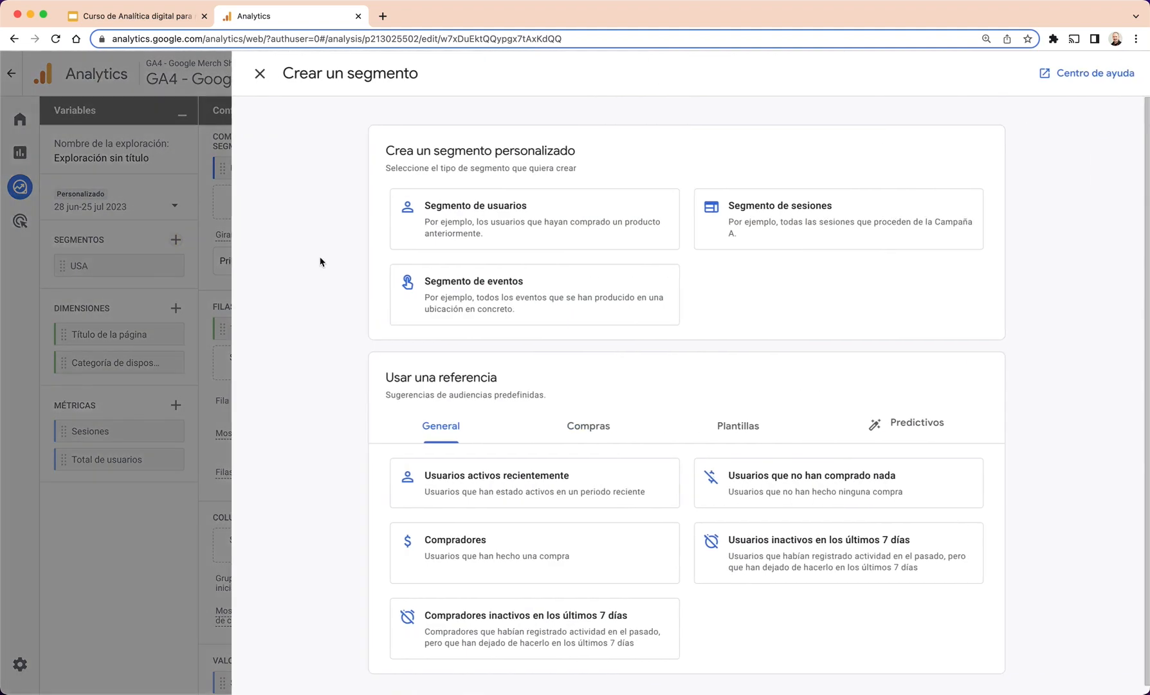
click(484, 238)
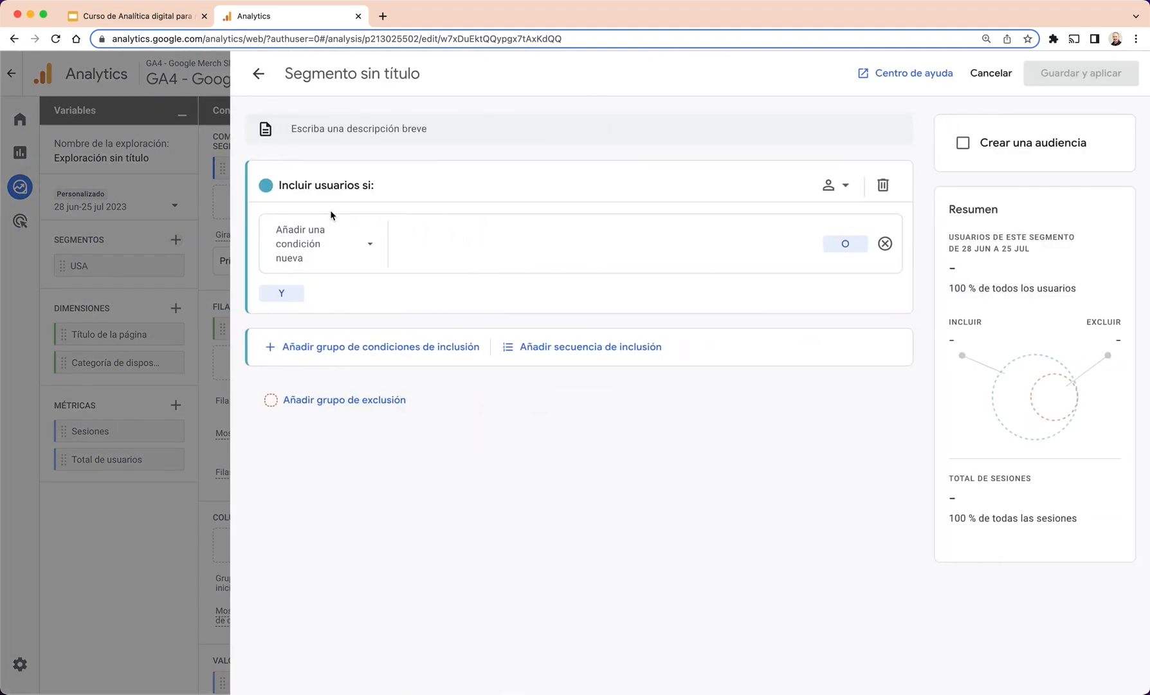
click(319, 76)
text(Canadá)
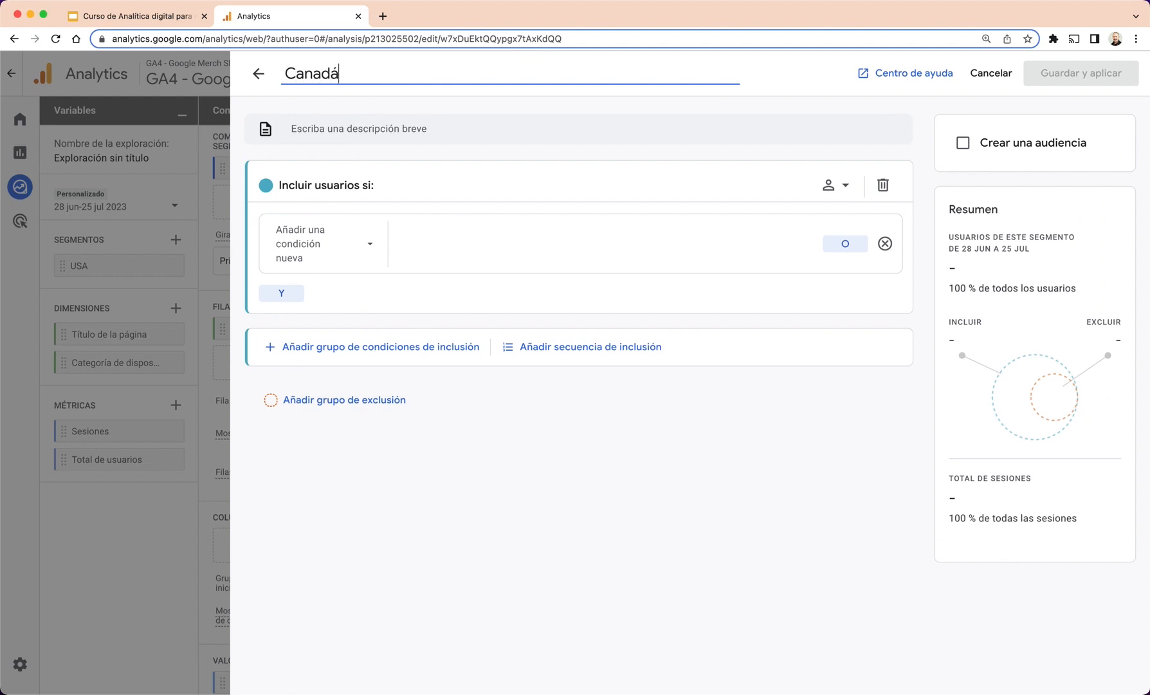
- Add a País condition to the Canadá segment using the coincide exactamente (=) con filter
click(367, 244)
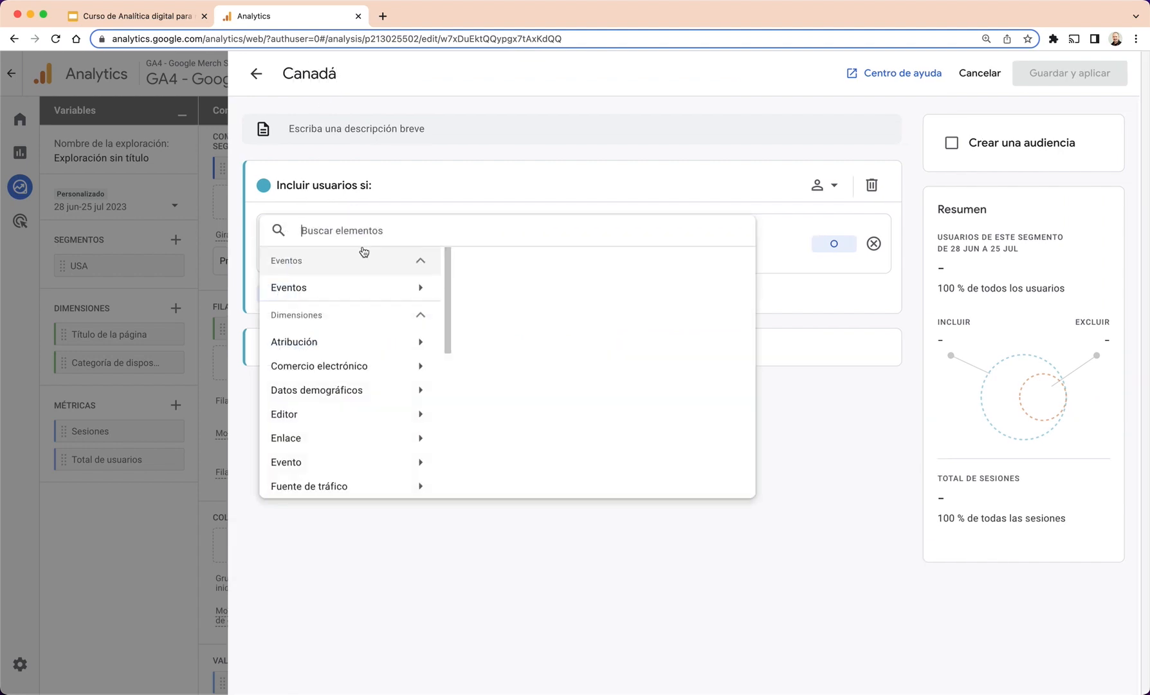
text(país)
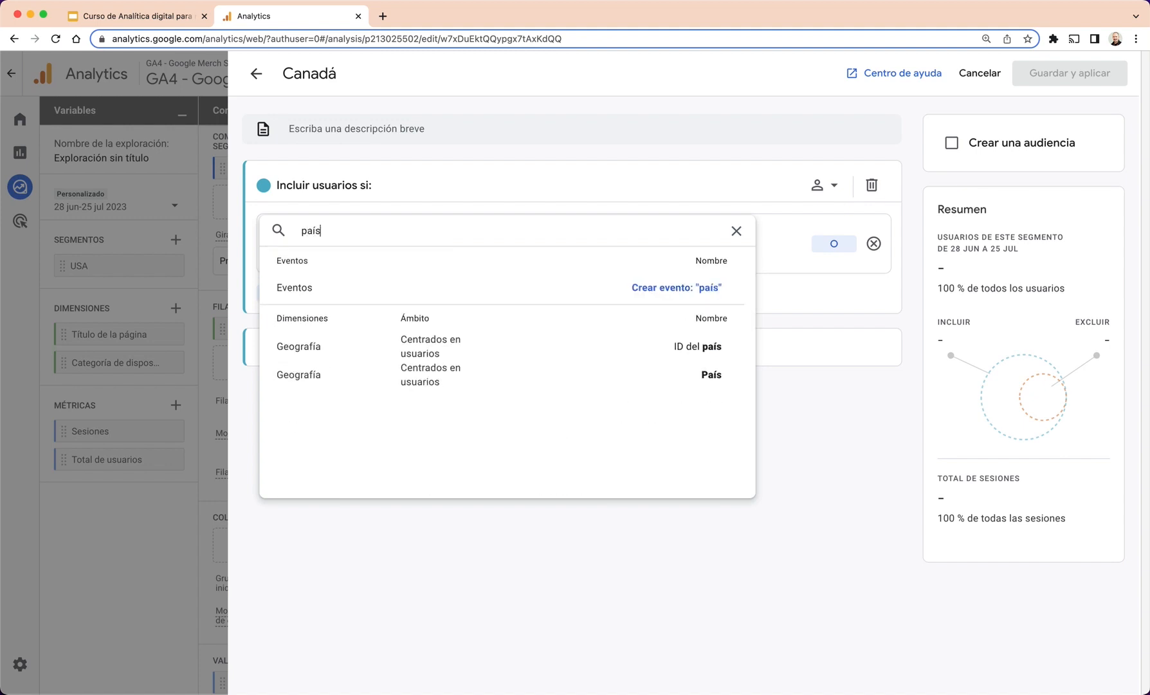
click(395, 380)
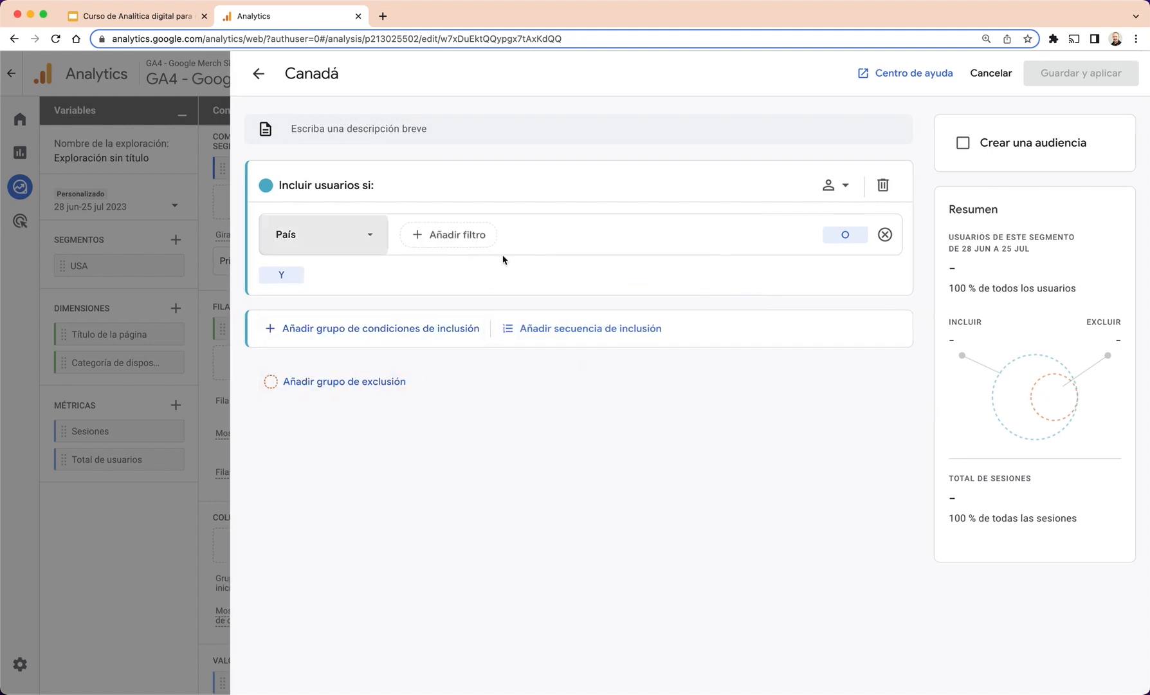
click(455, 242)
click(474, 270)
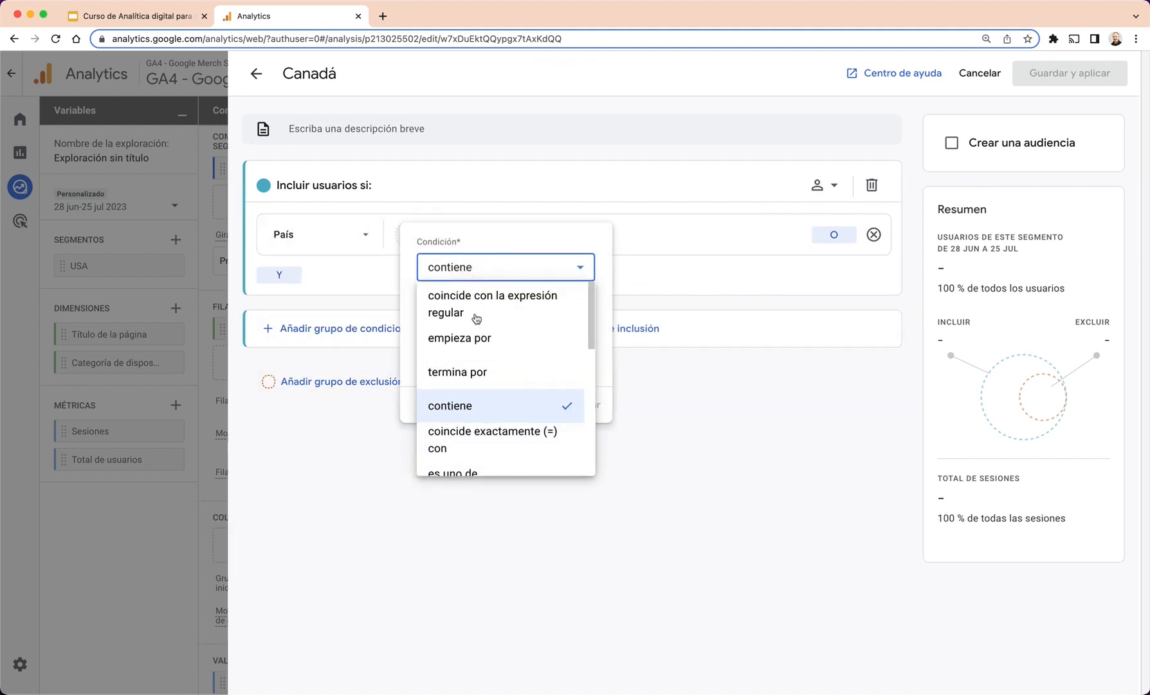
click(478, 440)
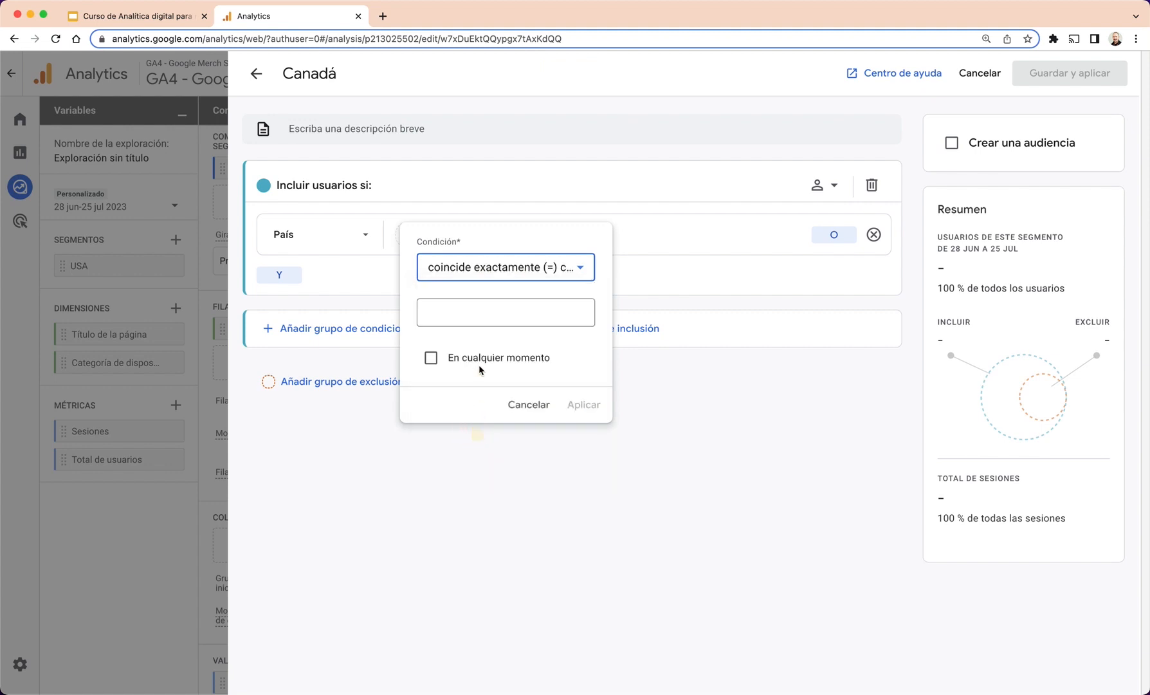
- Set the País filter value to Canada, then save the Canadá segment and apply it to the exploration
click(472, 315)
text(país)
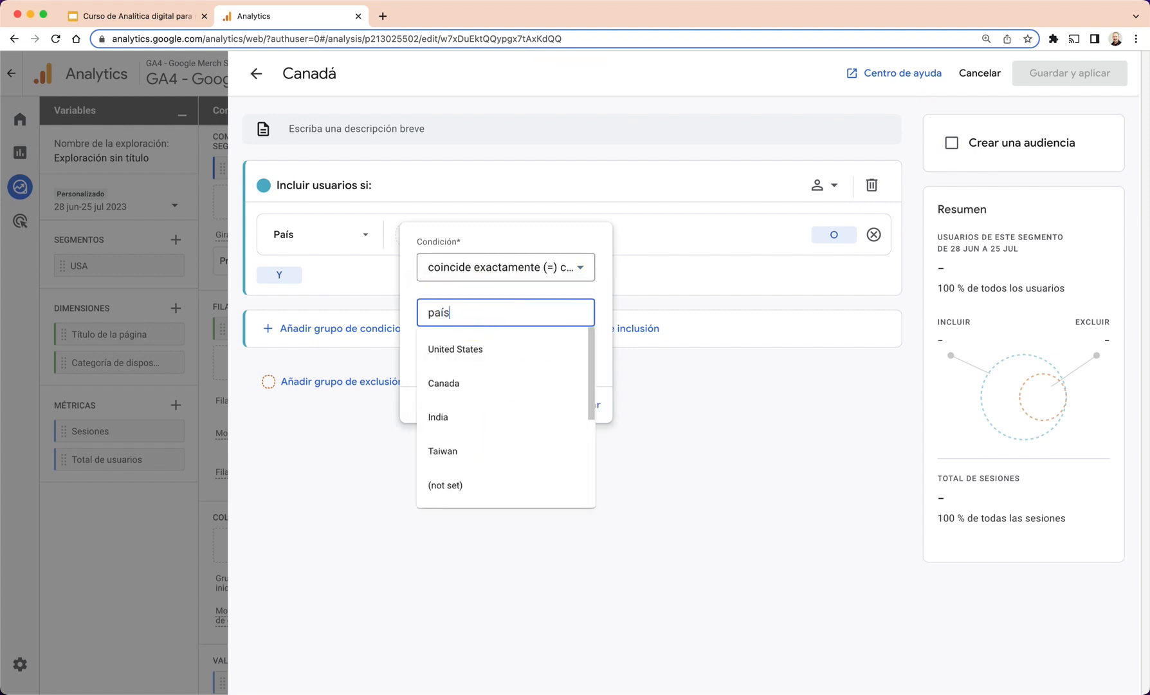
key(BackSpace)
key(BackSpace)
key(BackSpace)
key(BackSpace)
text(Cana)
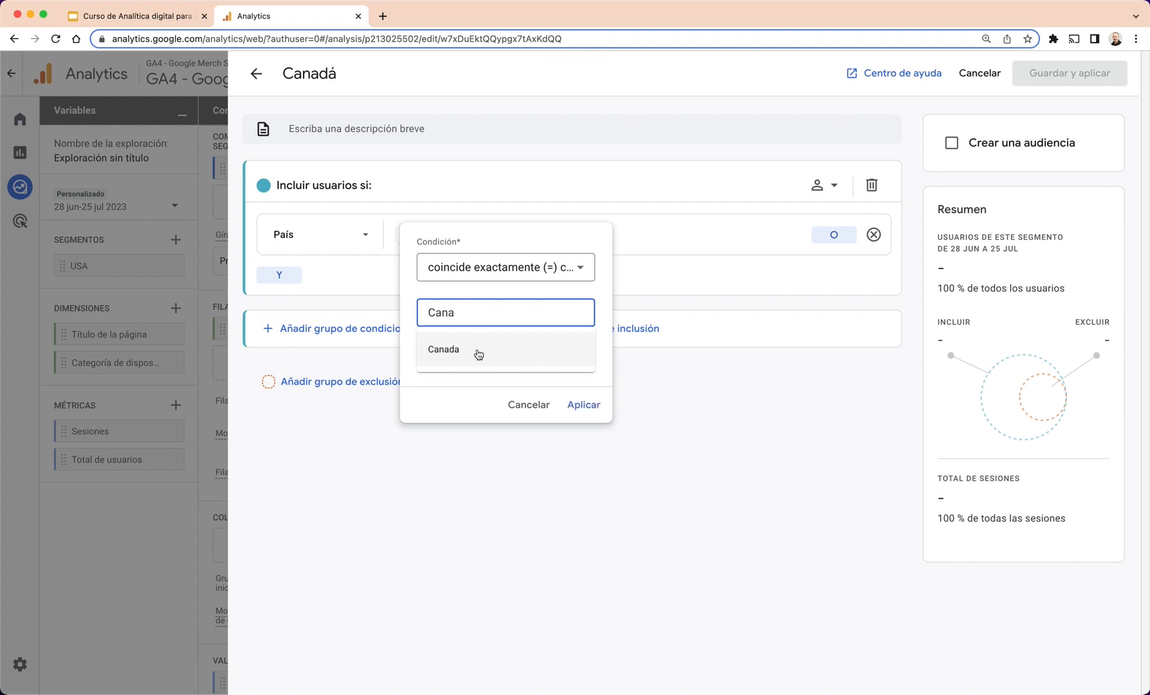
click(471, 355)
click(581, 405)
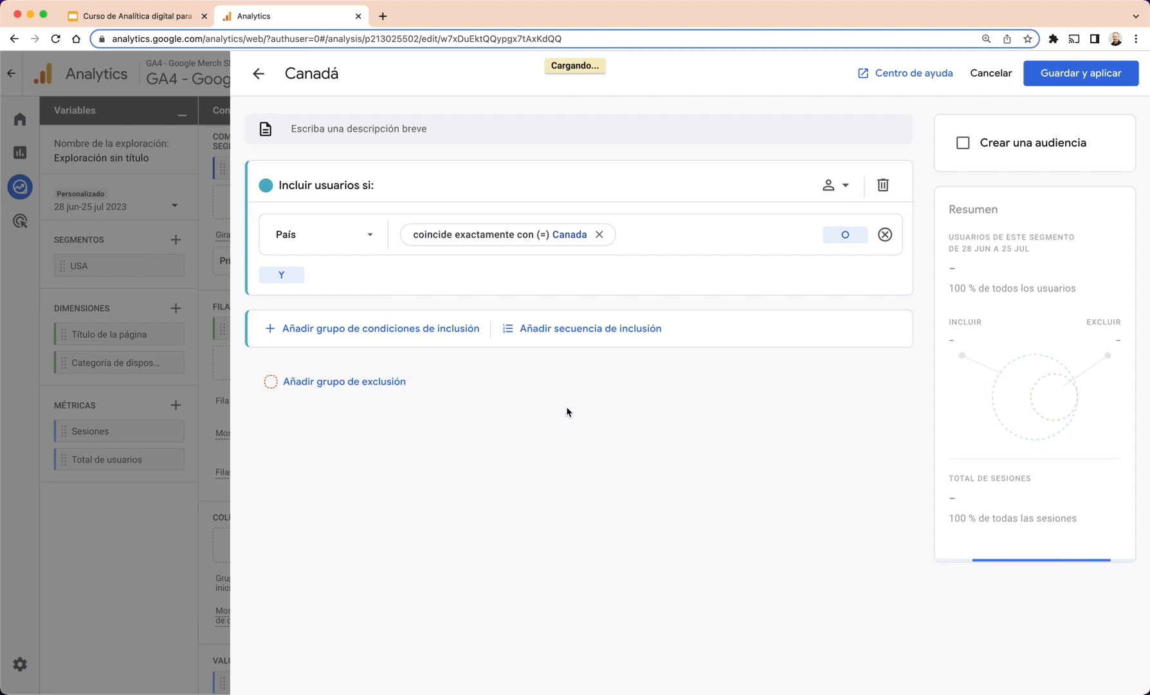
click(1049, 75)
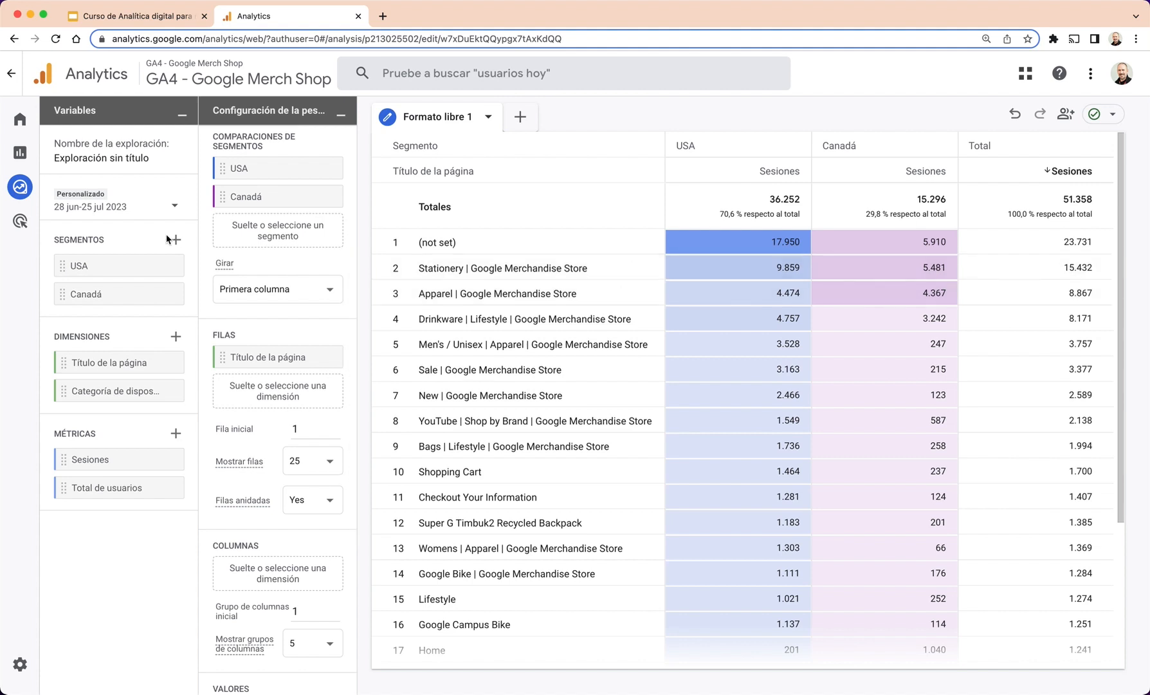
- Start a third user segment for the exploration and give it a Categoría de dispositivo condition
click(260, 241)
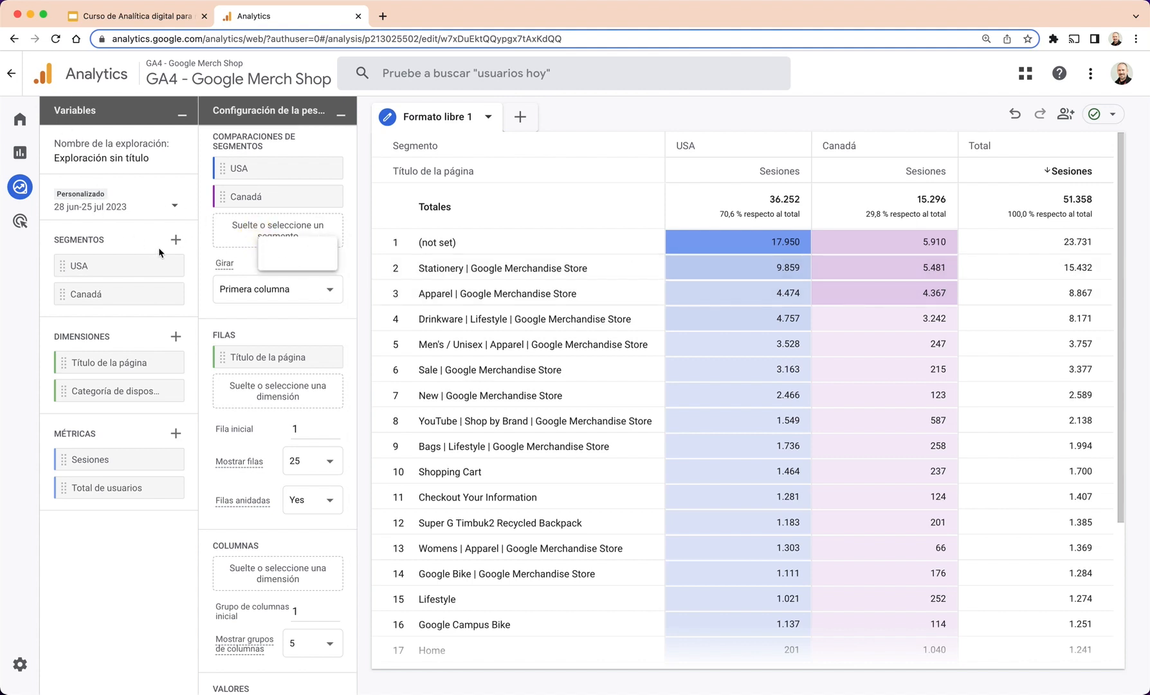
click(176, 240)
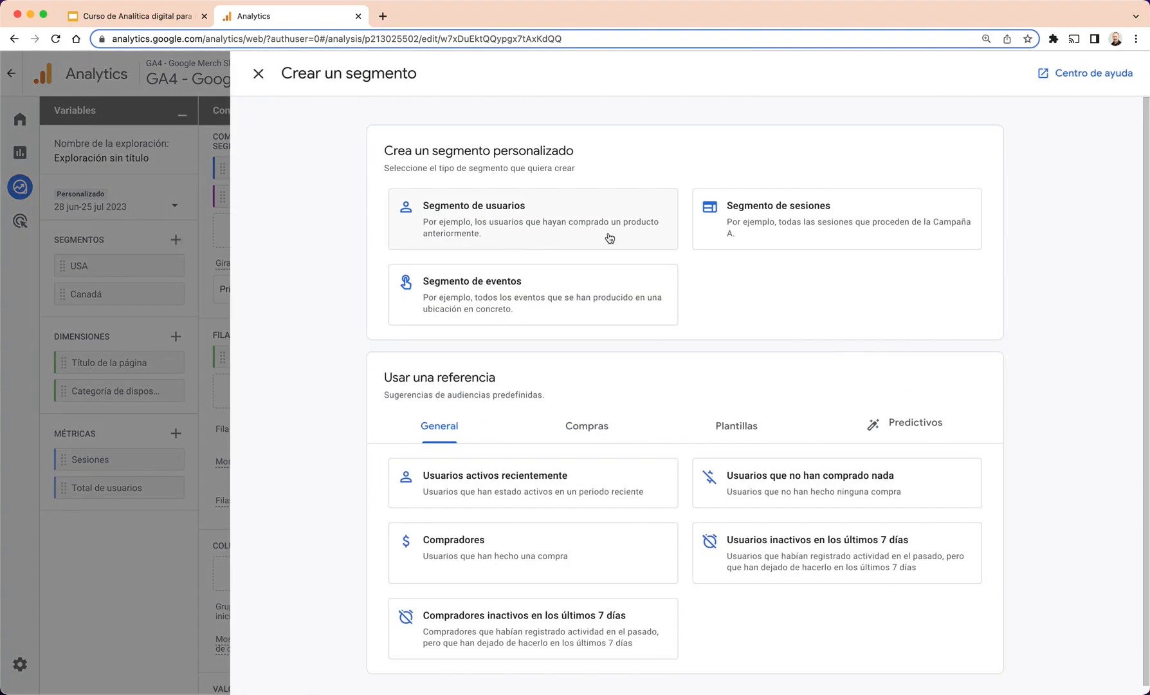
click(528, 215)
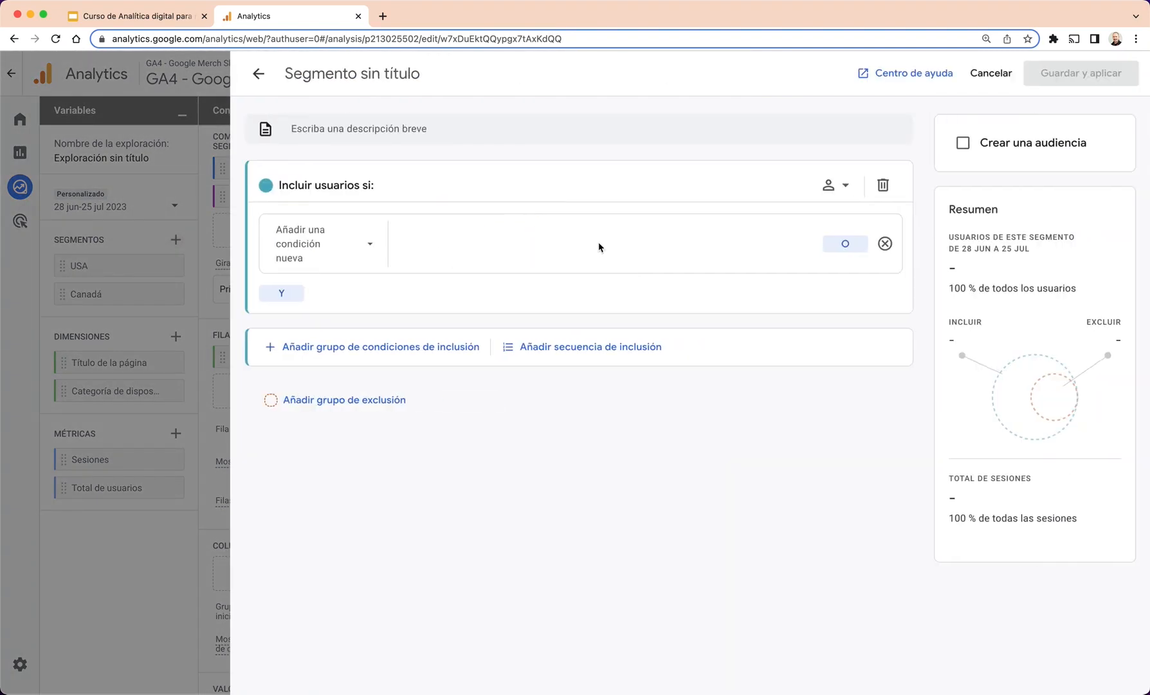
click(371, 243)
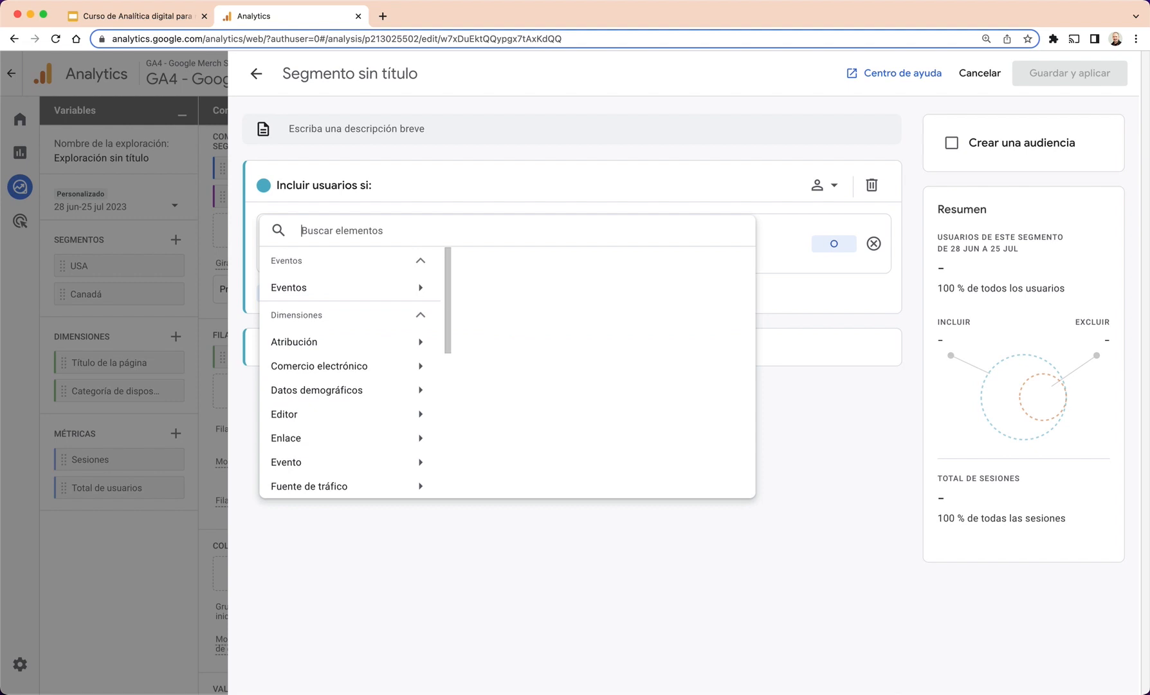
text(categ)
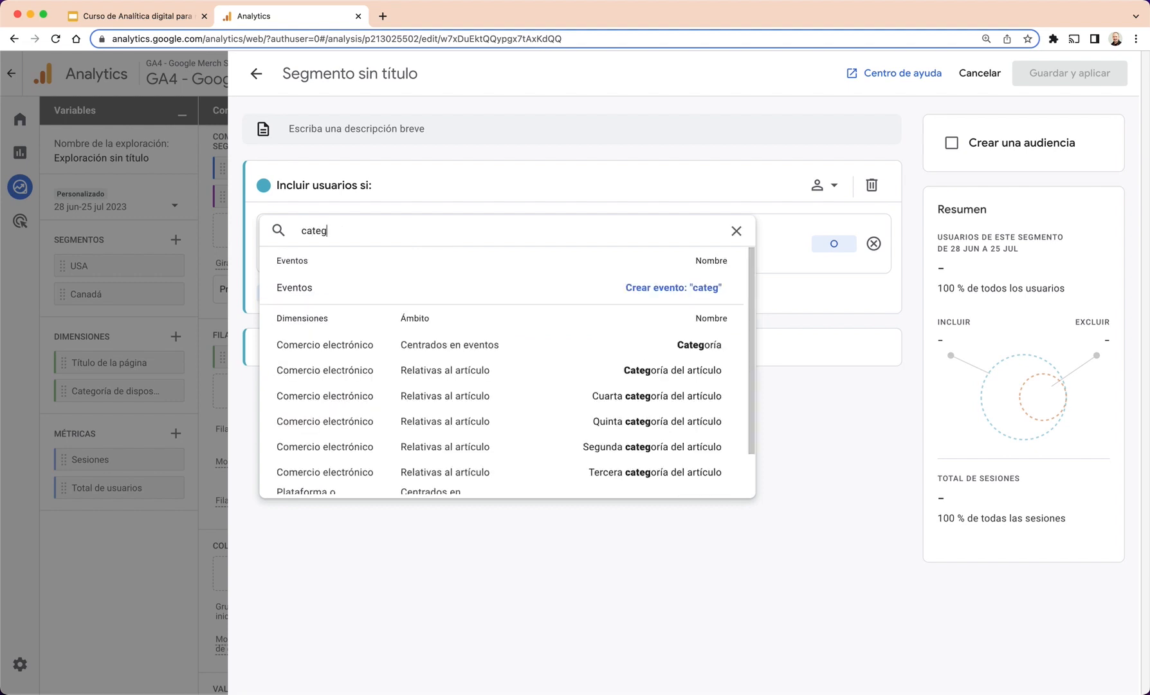
text(oría de d)
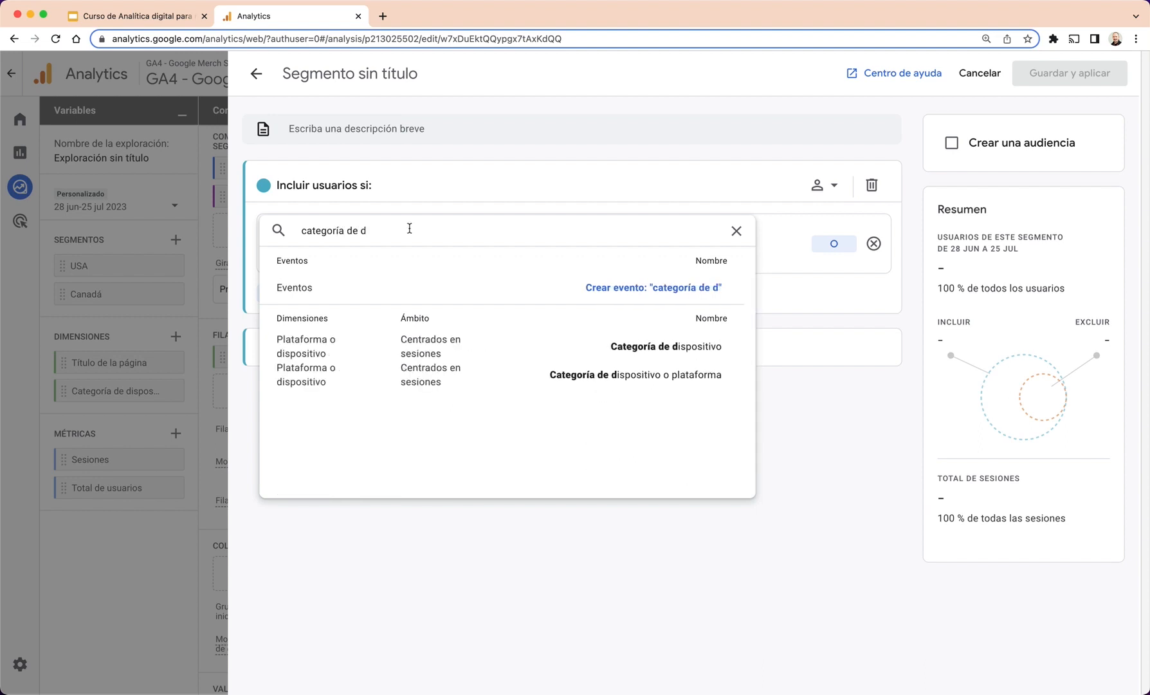
click(644, 347)
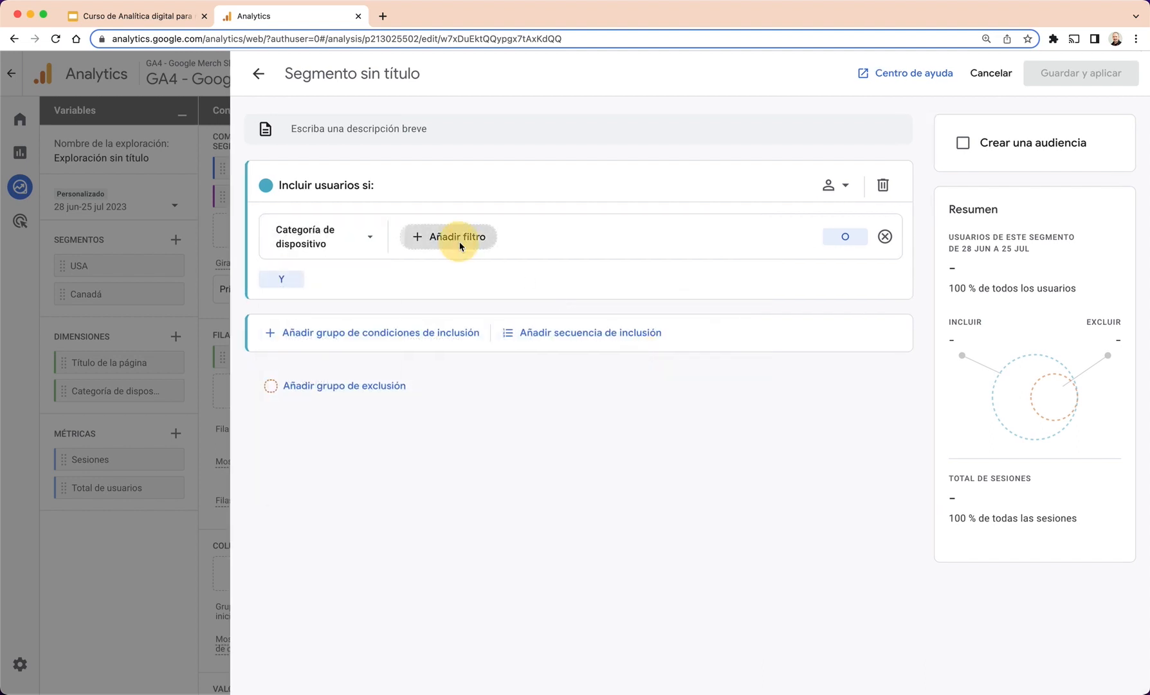
- Filter the Categoría de dispositivo condition with coincide exactamente (=) con mobile and apply the filter
click(459, 238)
click(475, 267)
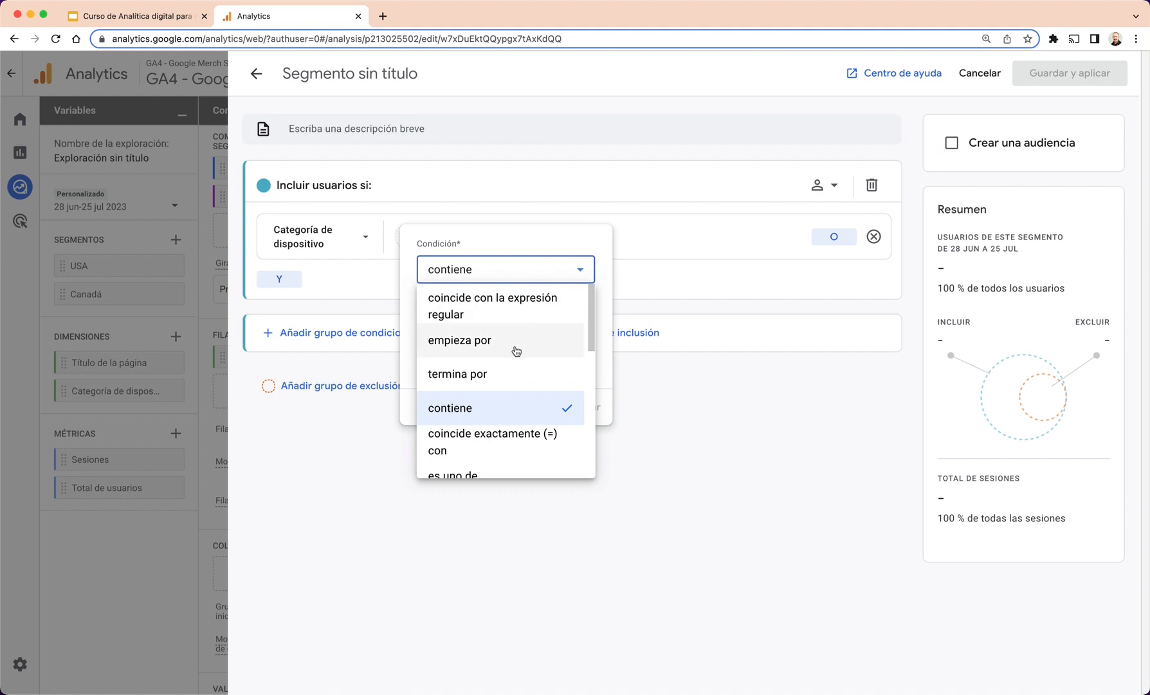
scroll(517, 350, down, 2)
scroll(517, 351, down, 2)
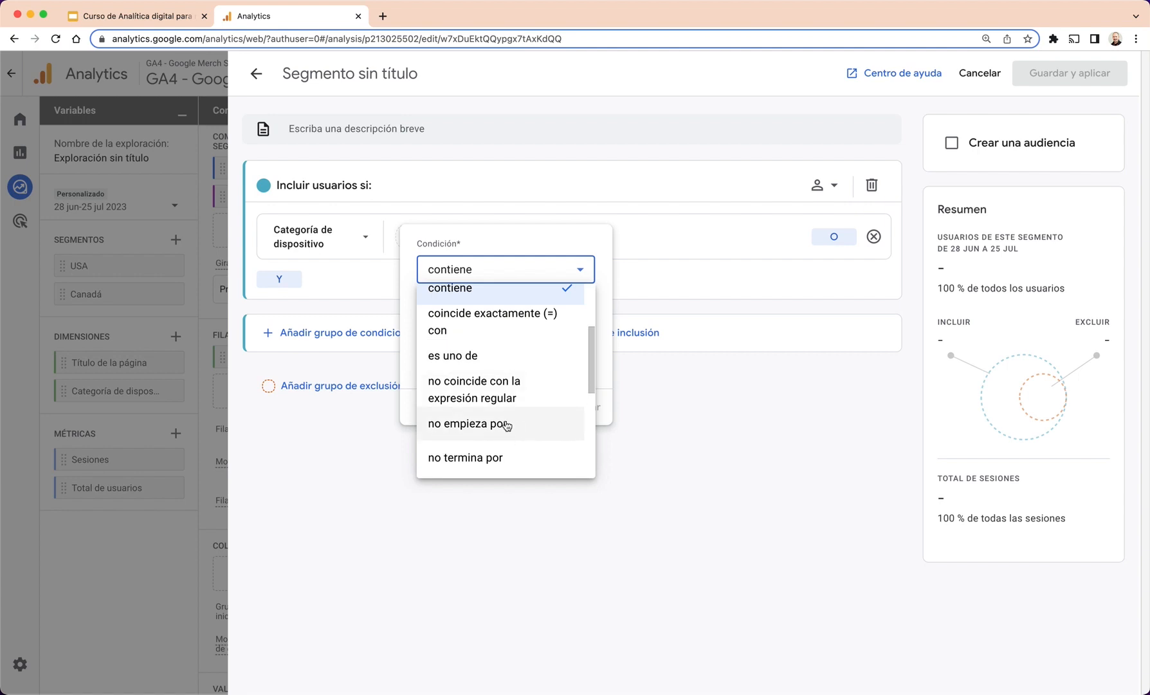
click(494, 329)
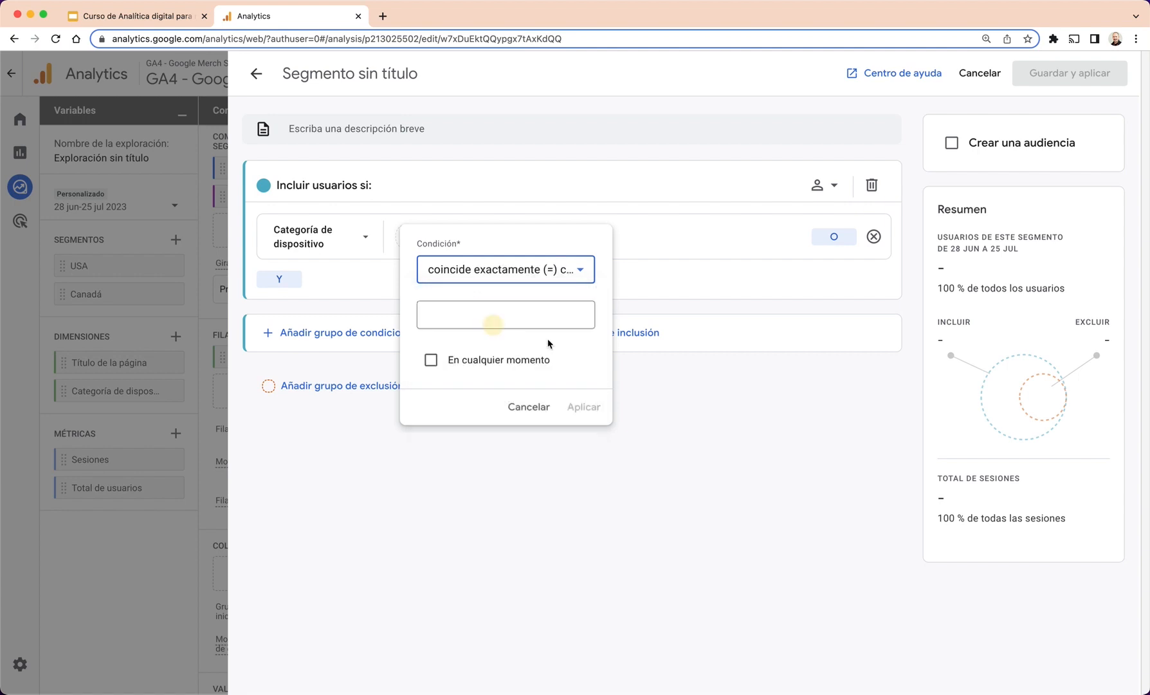
click(473, 316)
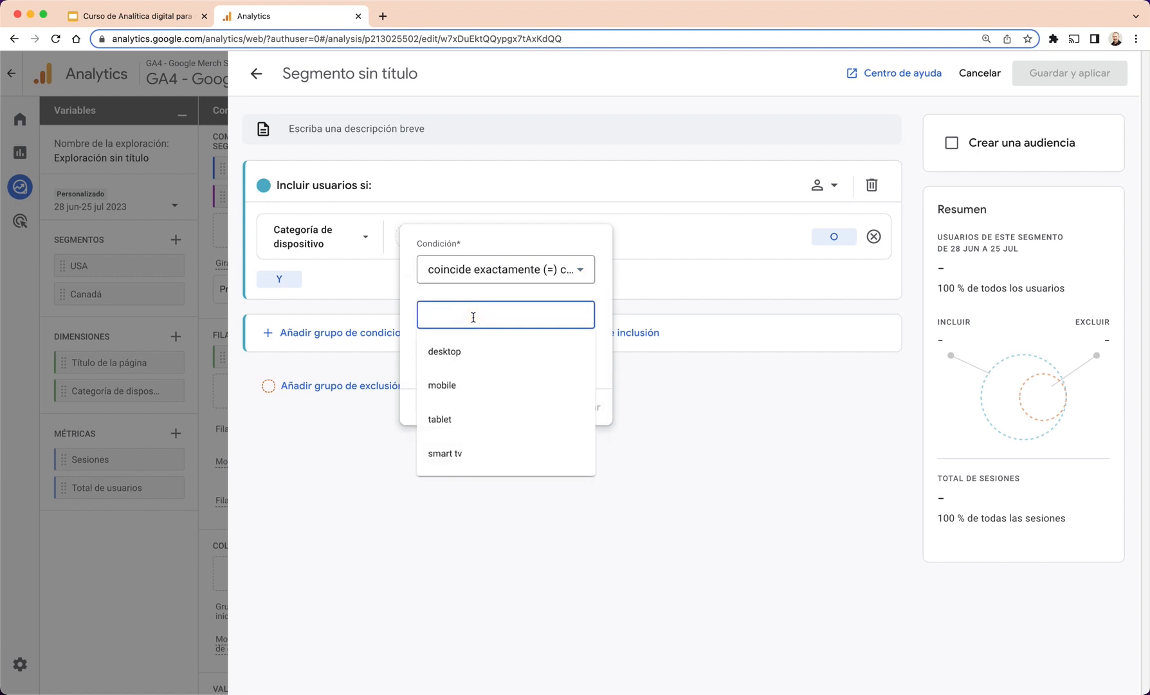
click(450, 386)
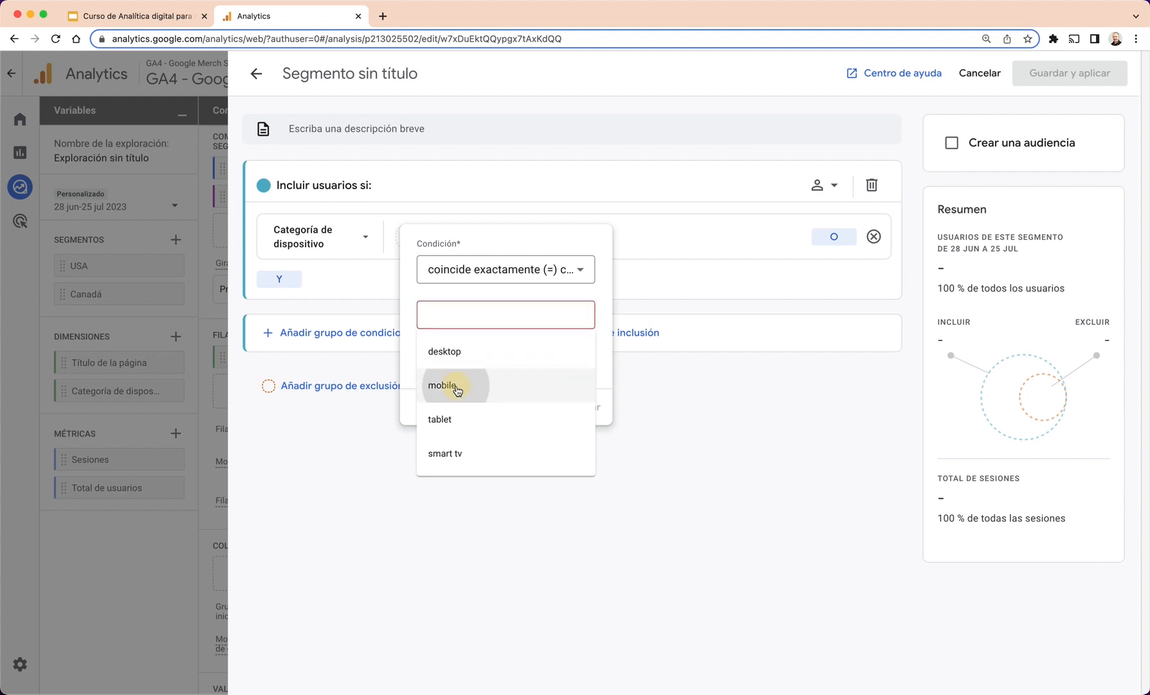
click(584, 408)
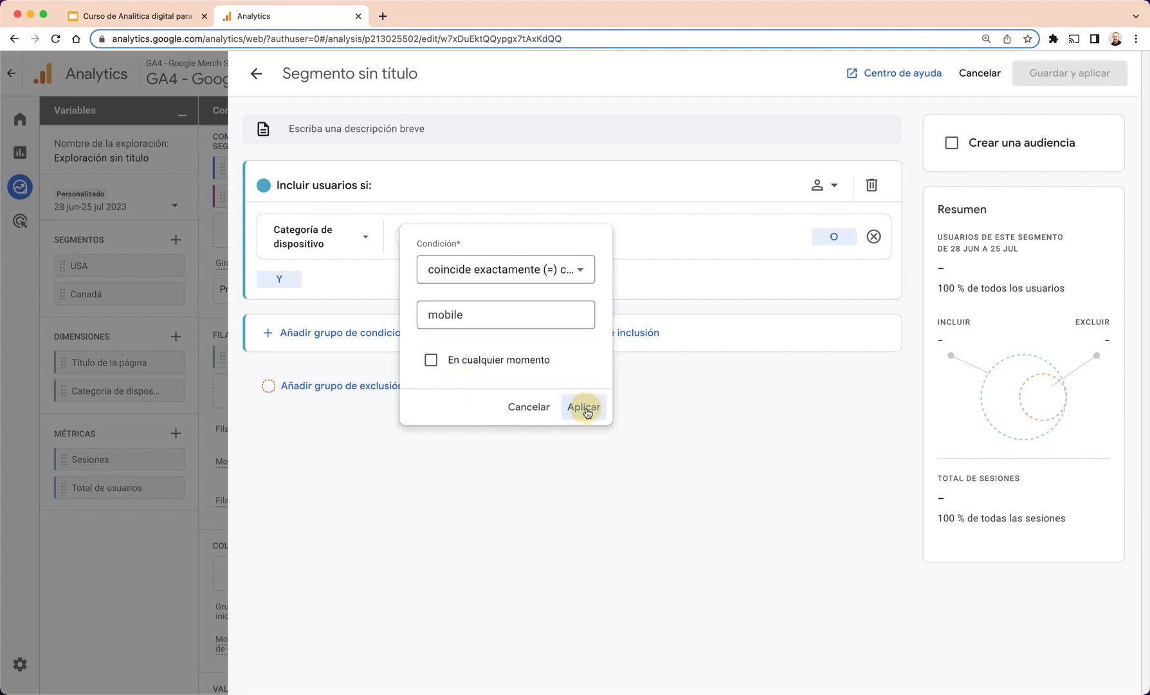
- Save and apply the segment under the name Móvil, placing it ahead of USA in the segment comparisons
click(362, 75)
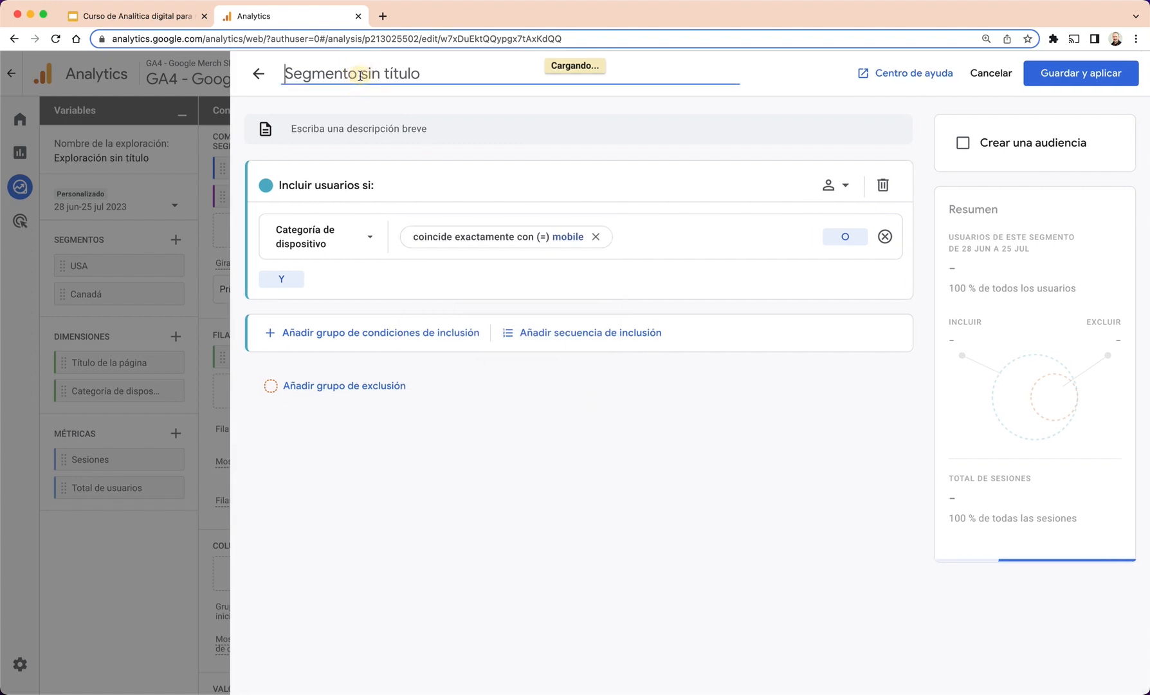
text(Móvil)
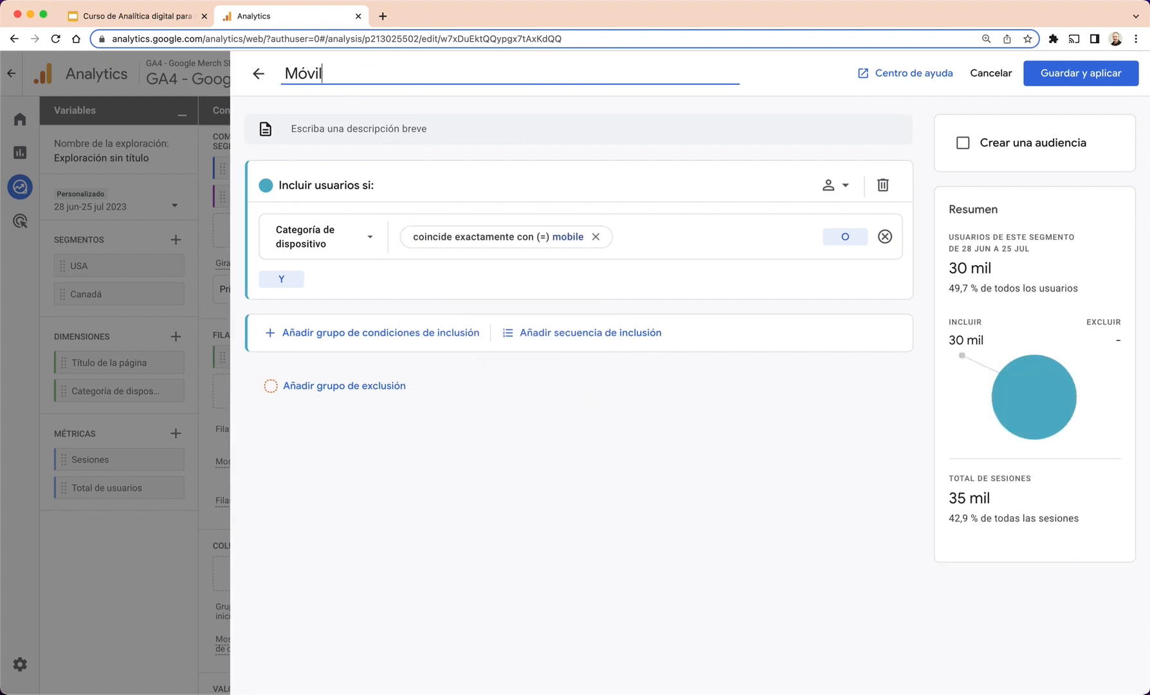
click(1073, 71)
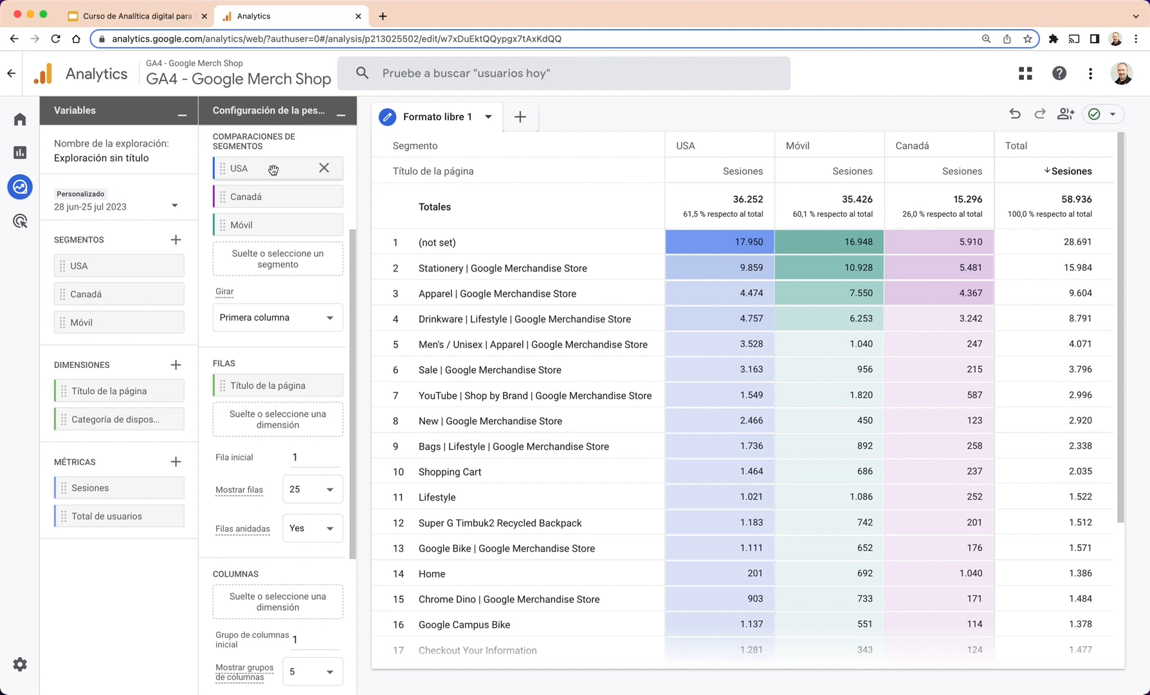
drag(239, 225, 260, 161)
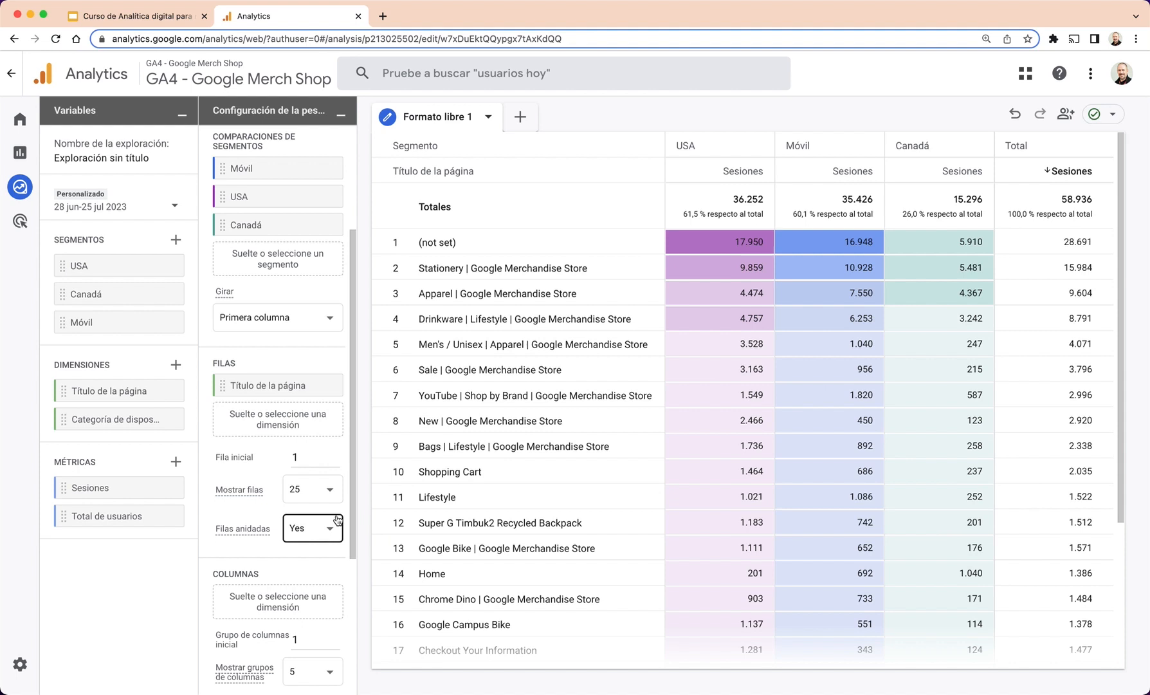
scroll(337, 520, down, 5)
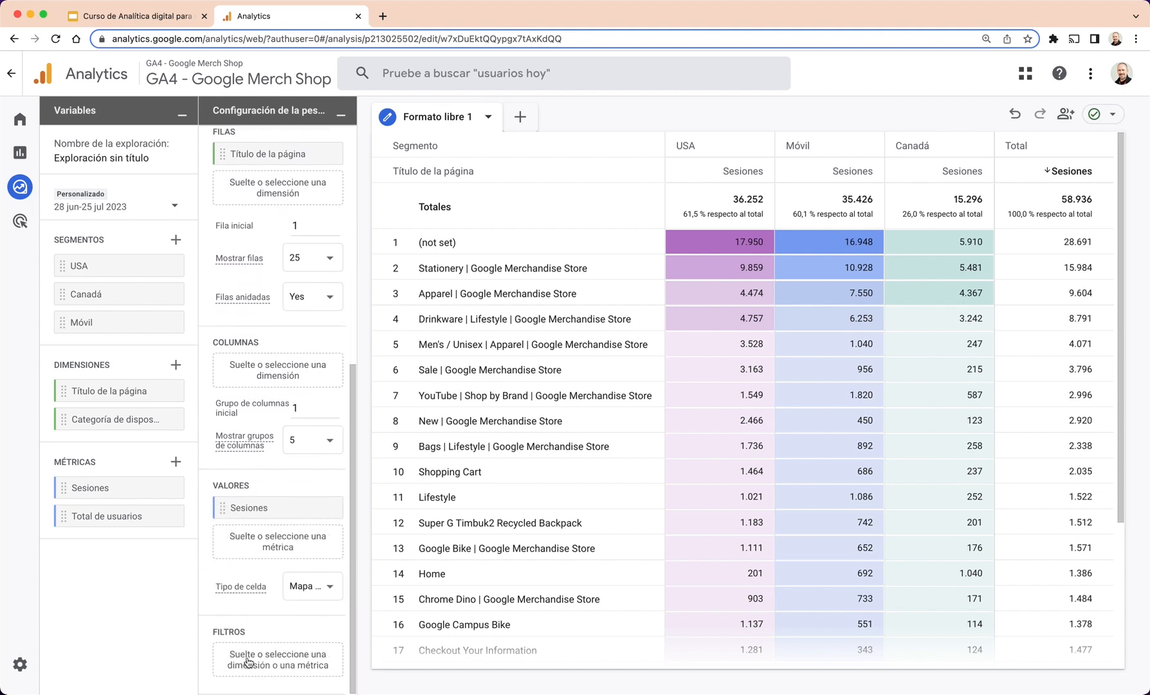
click(251, 661)
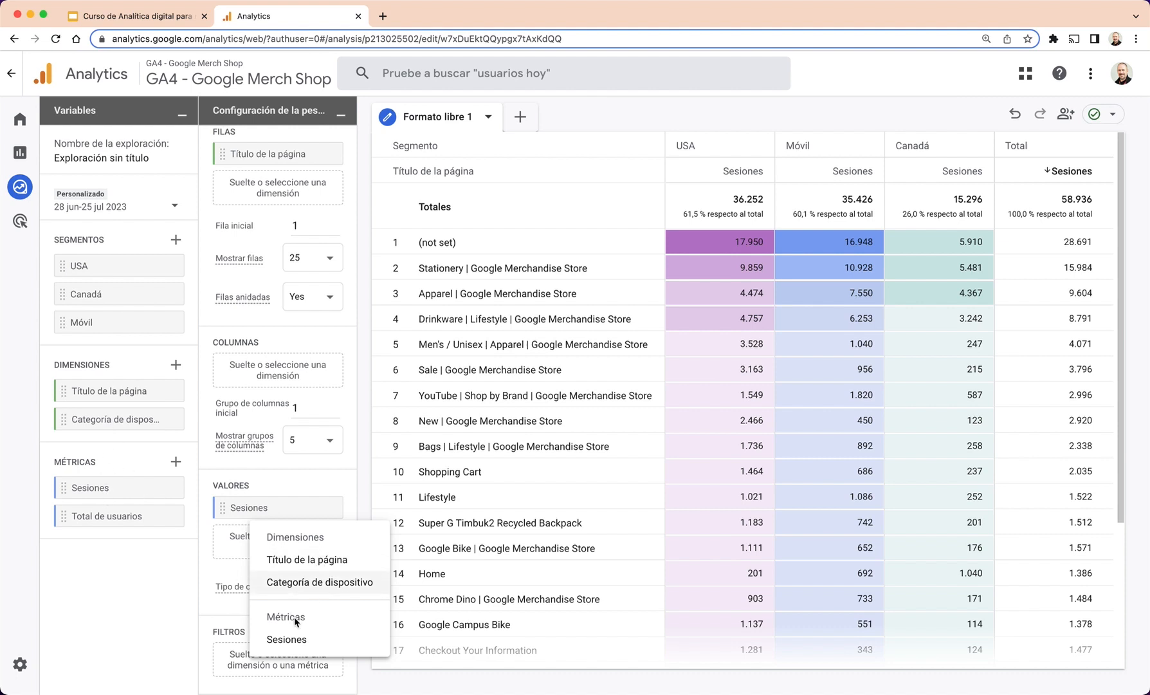
click(136, 609)
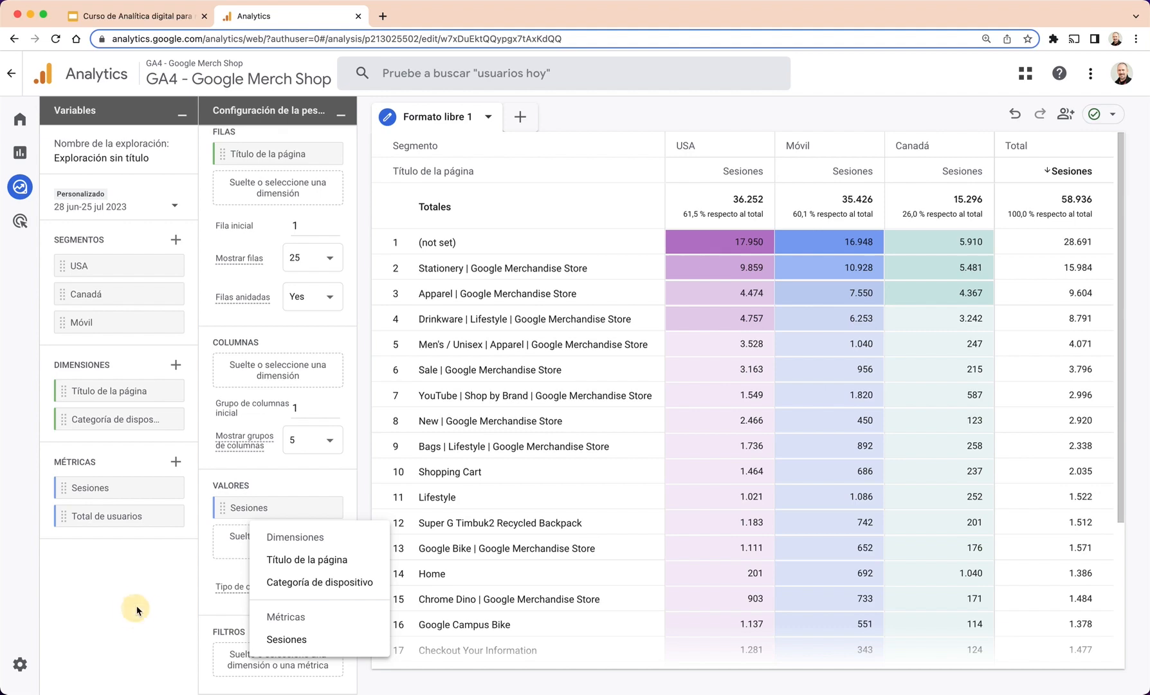
- Import the Navegador dimension into the exploration's variables
click(176, 365)
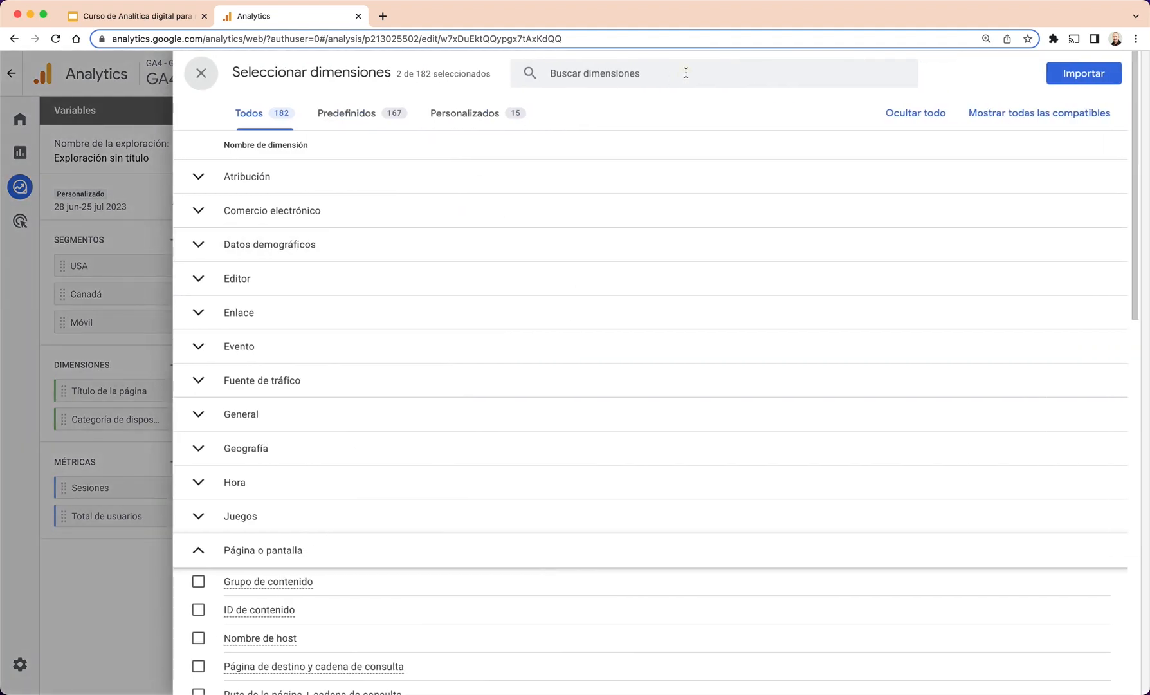
click(686, 73)
text(naveg)
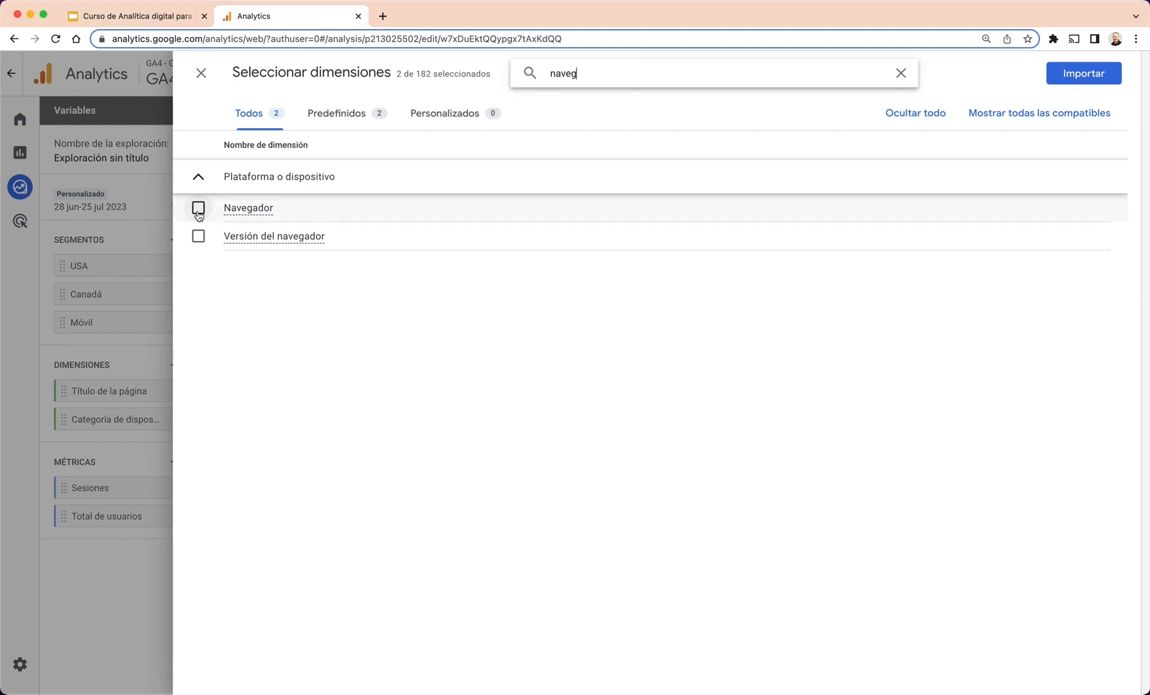
click(198, 208)
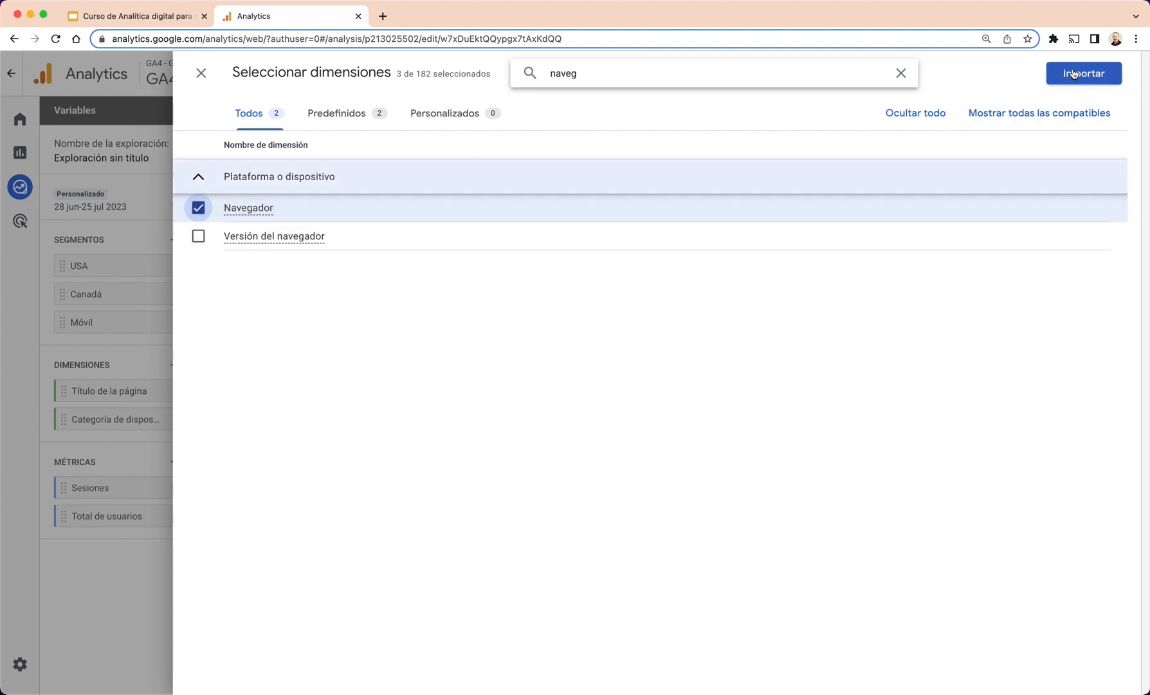
click(1083, 73)
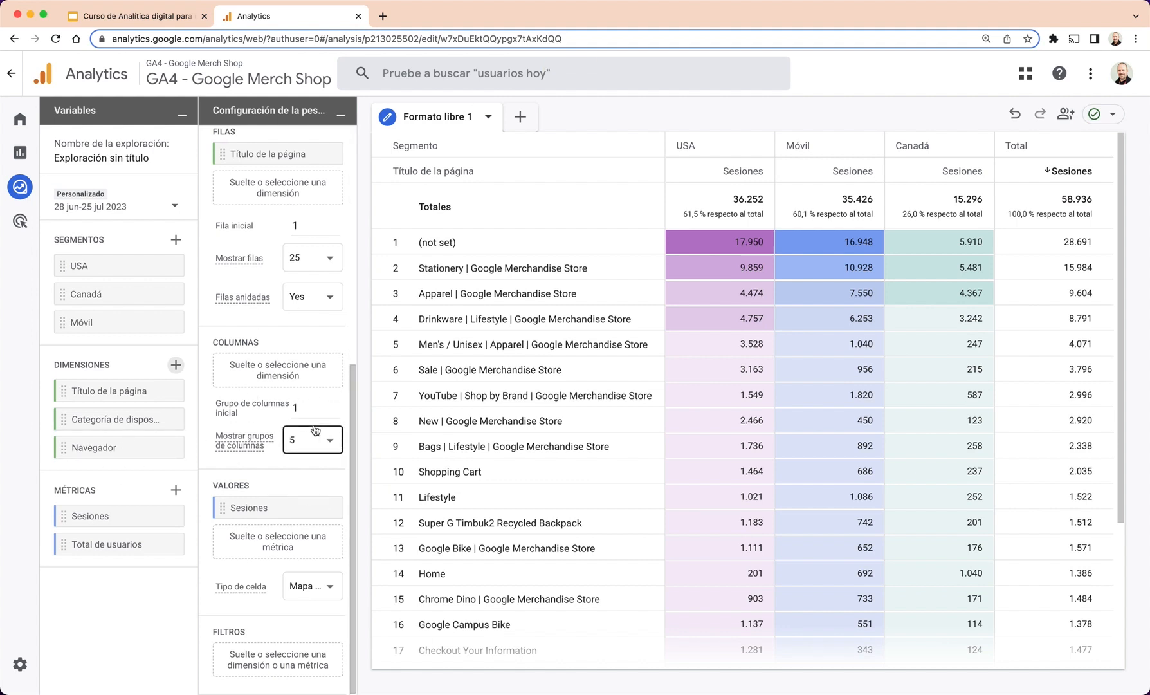
- Add a Navegador filter to the exploration with the match type coincide exactamente con
click(293, 670)
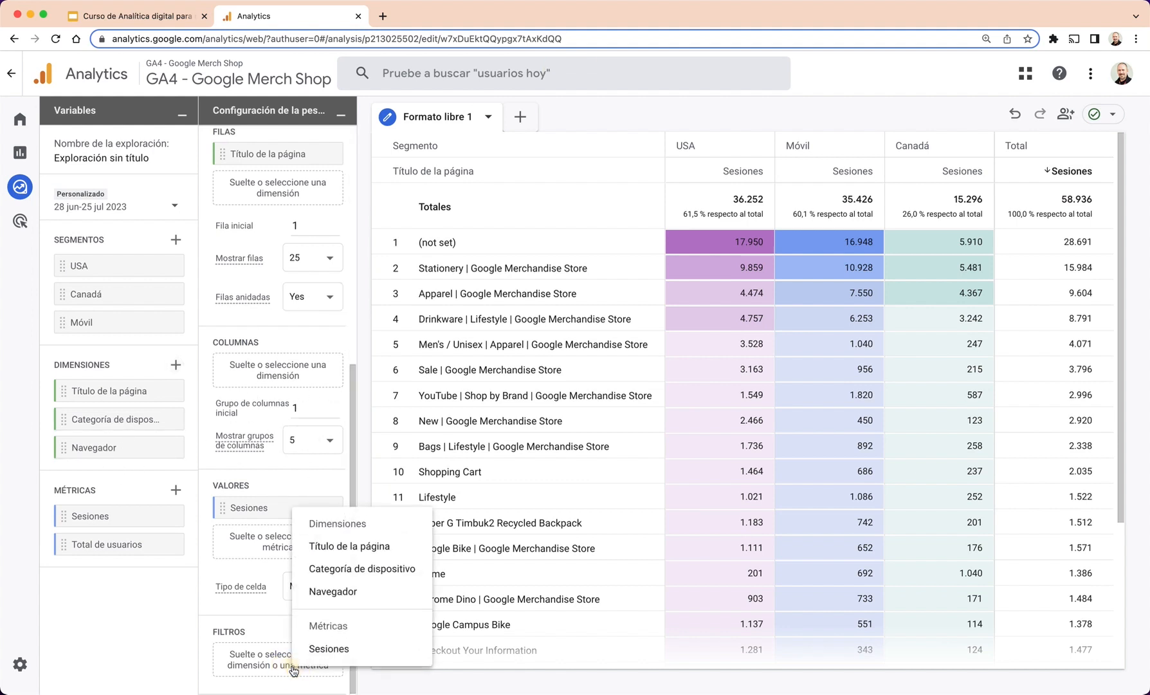
click(335, 592)
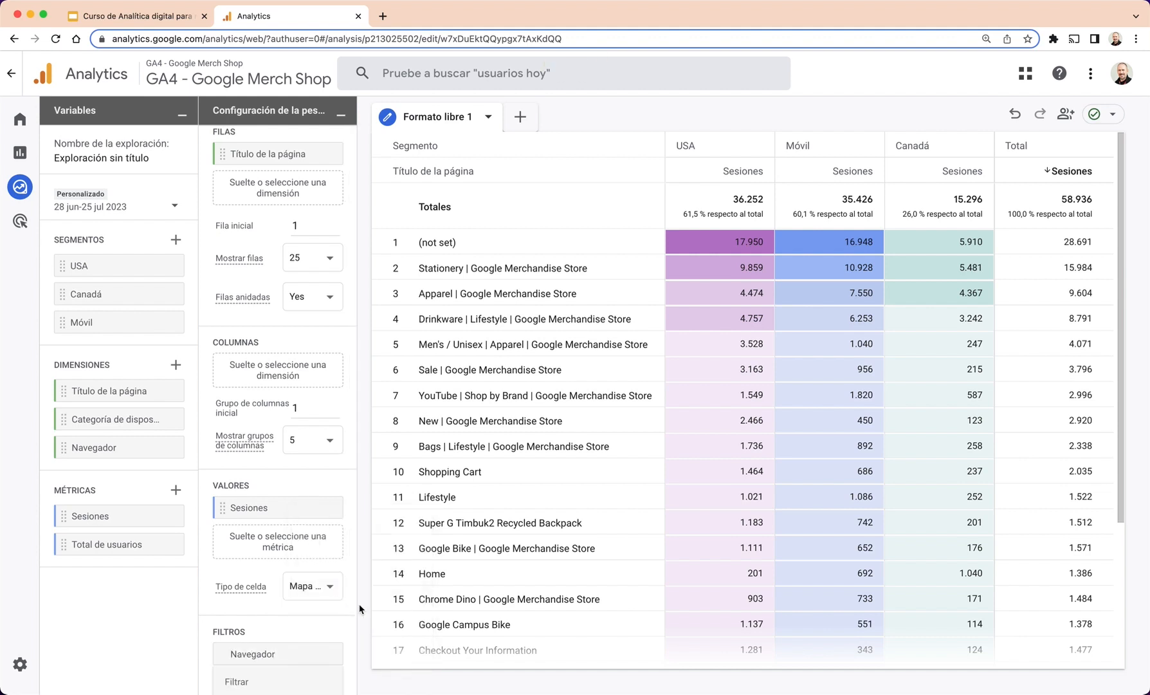
scroll(351, 610, down, 3)
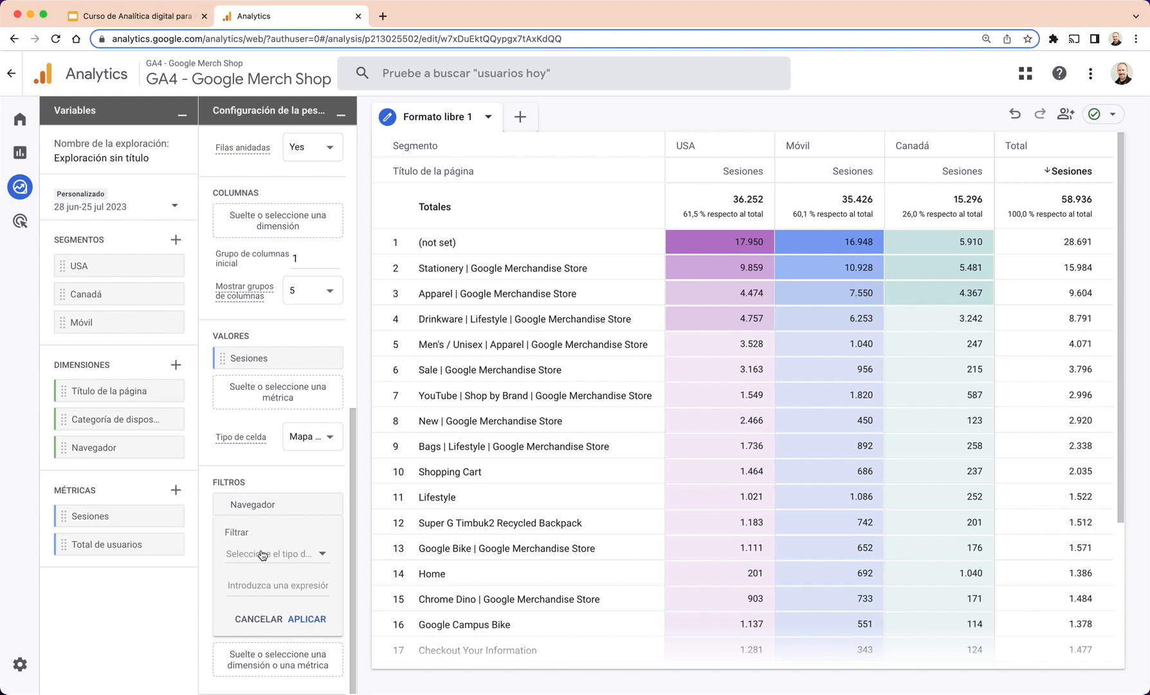
click(264, 554)
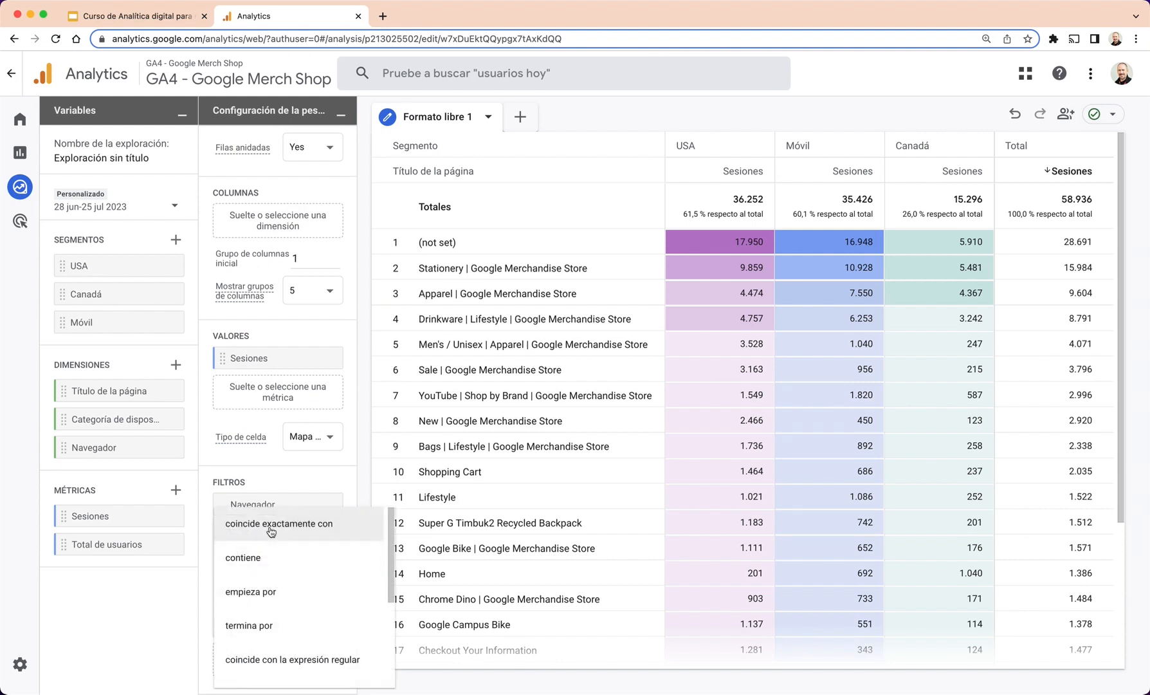
click(271, 529)
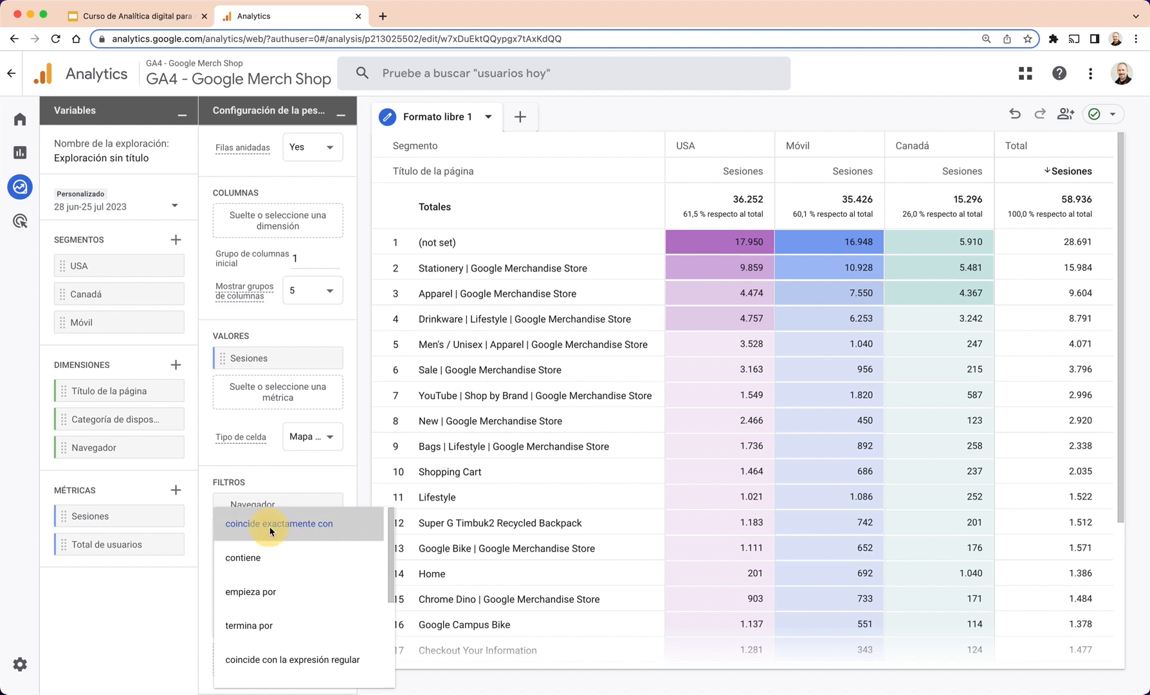
- Set the Navegador filter's expression to Chrome and apply the filter to the table
click(274, 586)
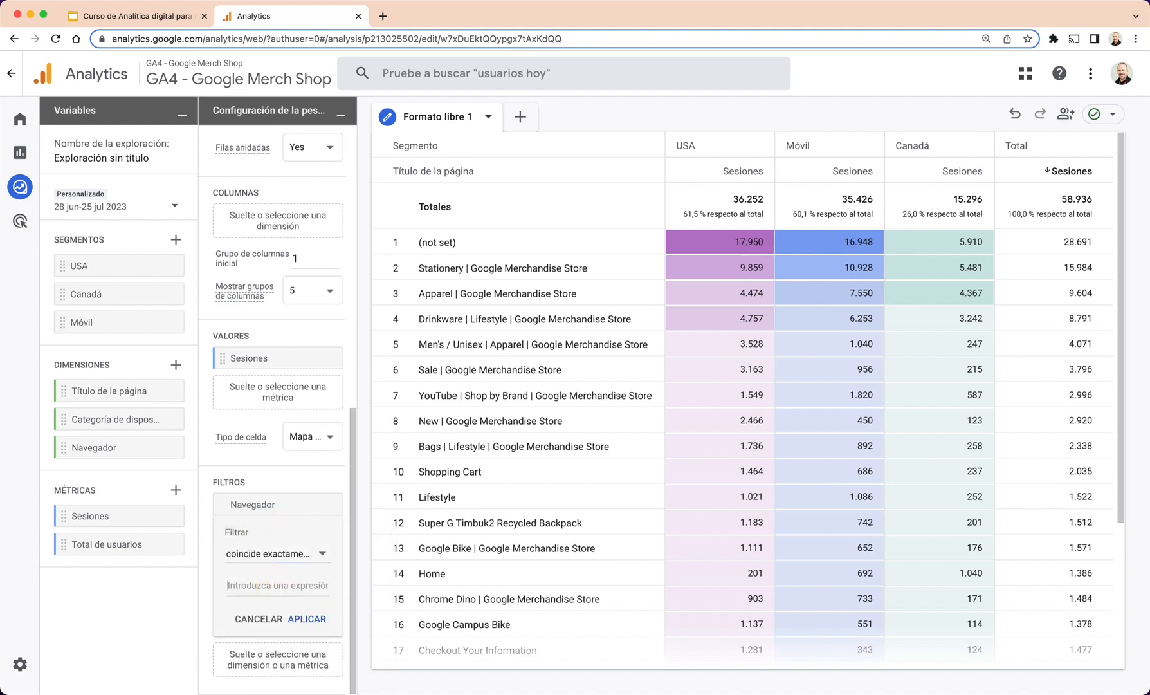
text(Ch)
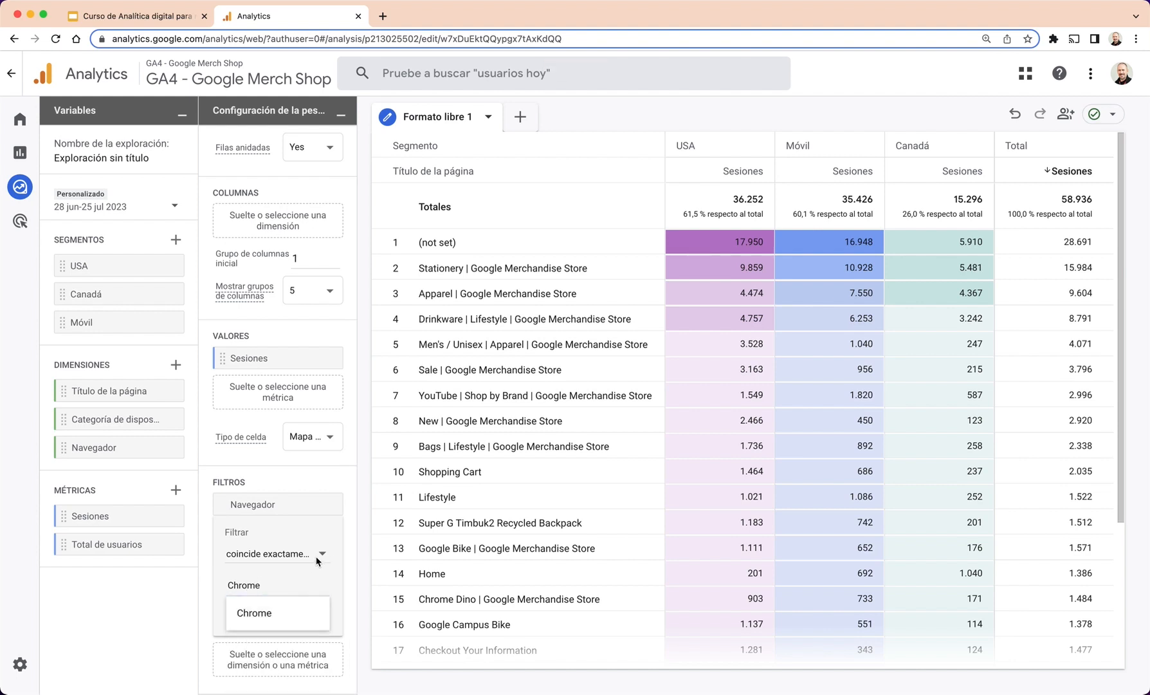
text(rome)
click(273, 613)
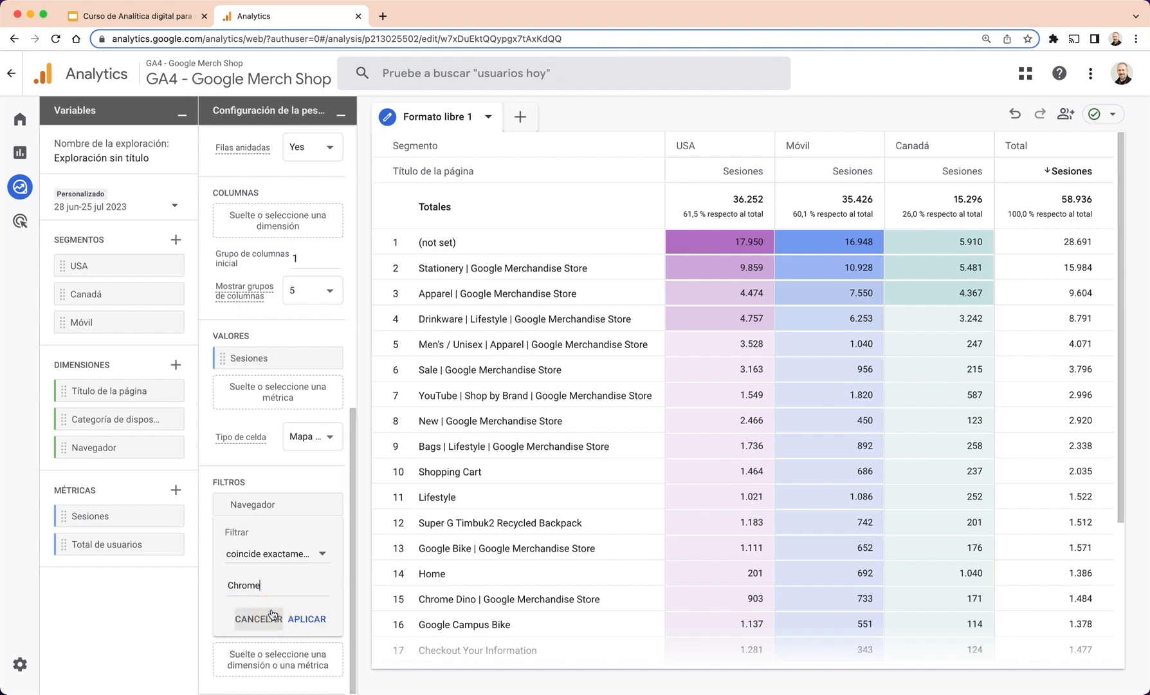
click(307, 619)
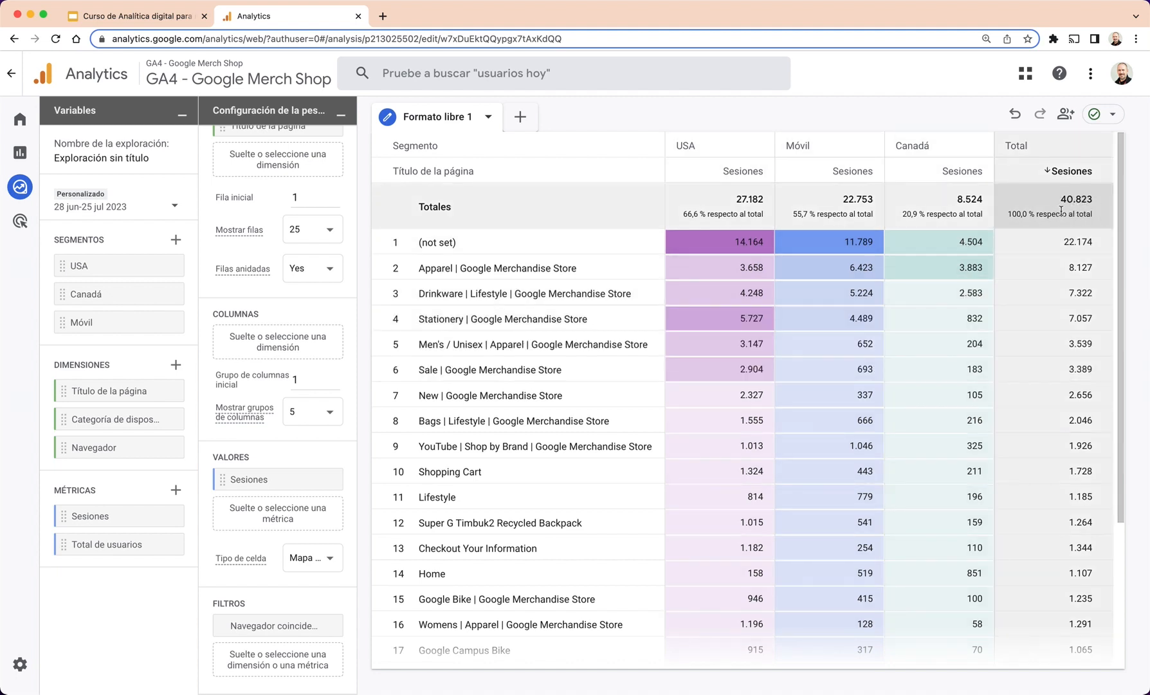
- Remove the Navegador filter from the exploration
click(324, 626)
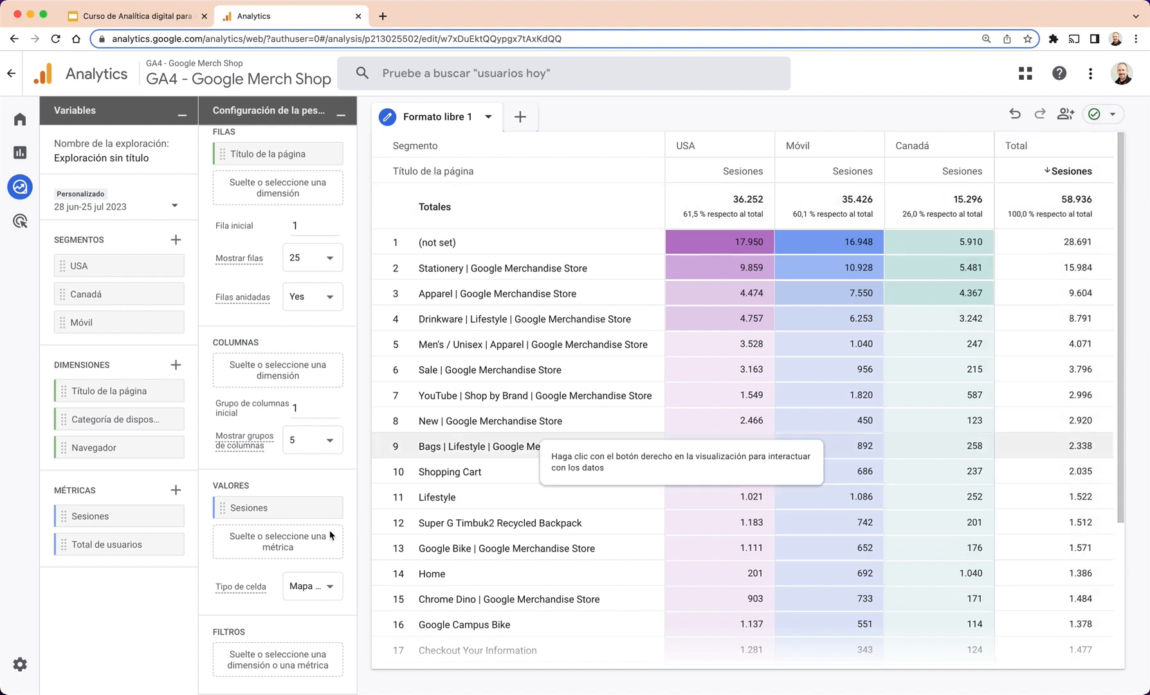
mouse_move(278, 634)
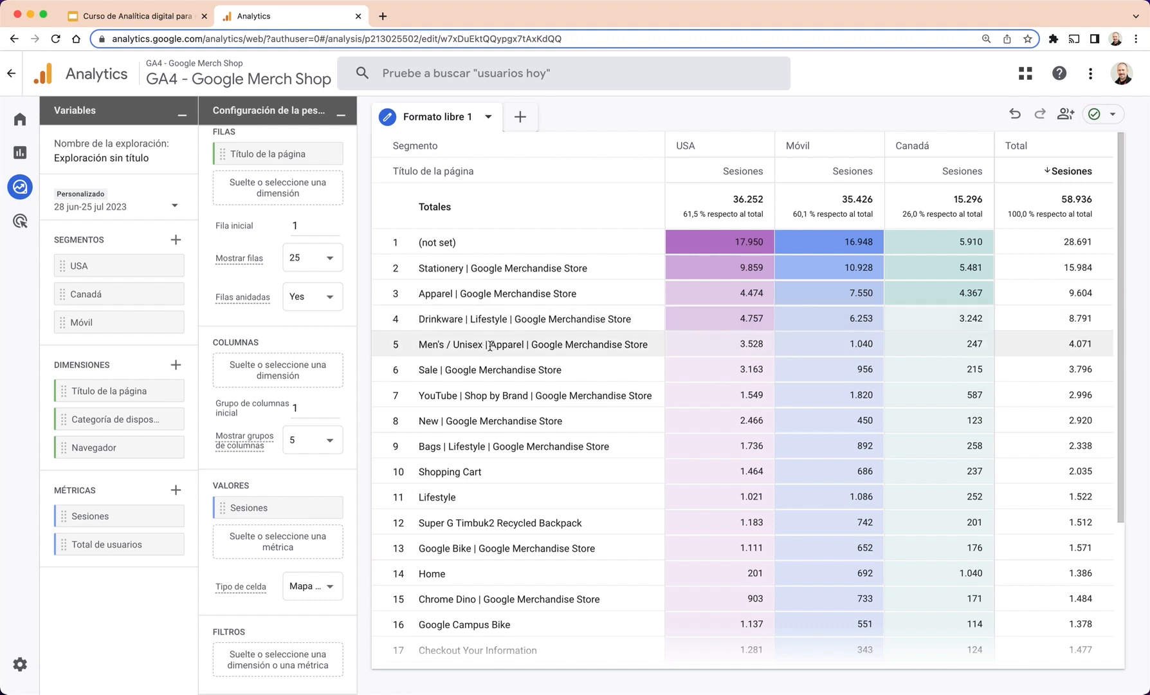
- Add a Título de la página filter to the exploration with the match type contiene
drag(491, 344, 522, 345)
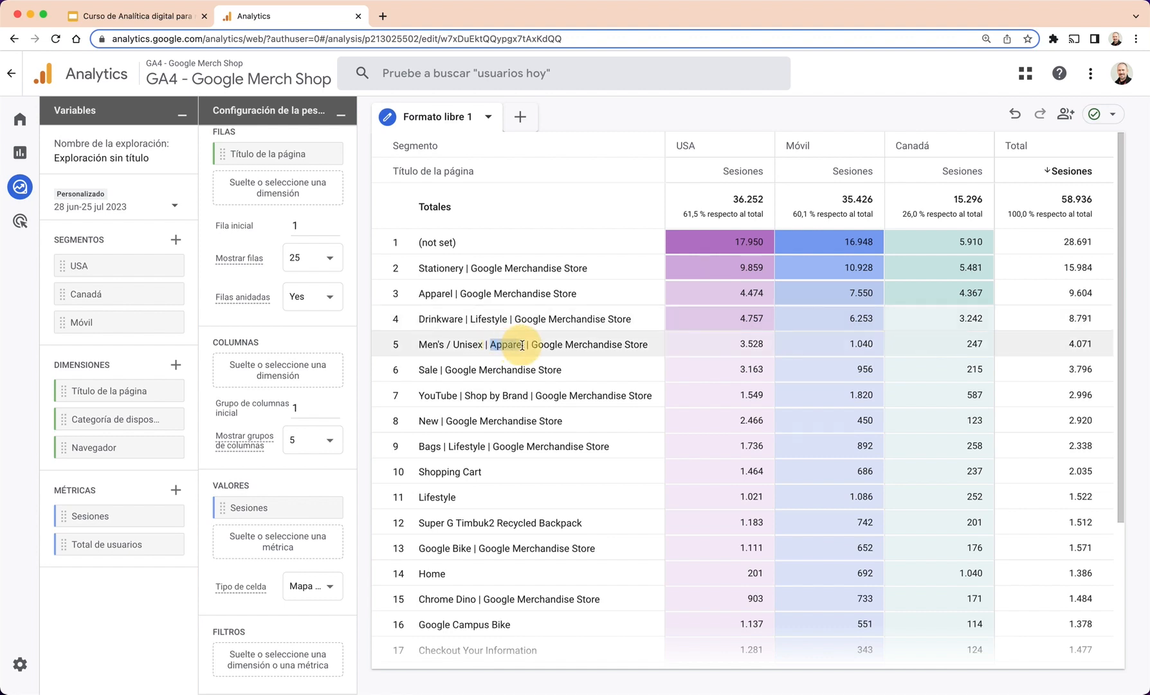
click(522, 396)
scroll(522, 400, down, 1)
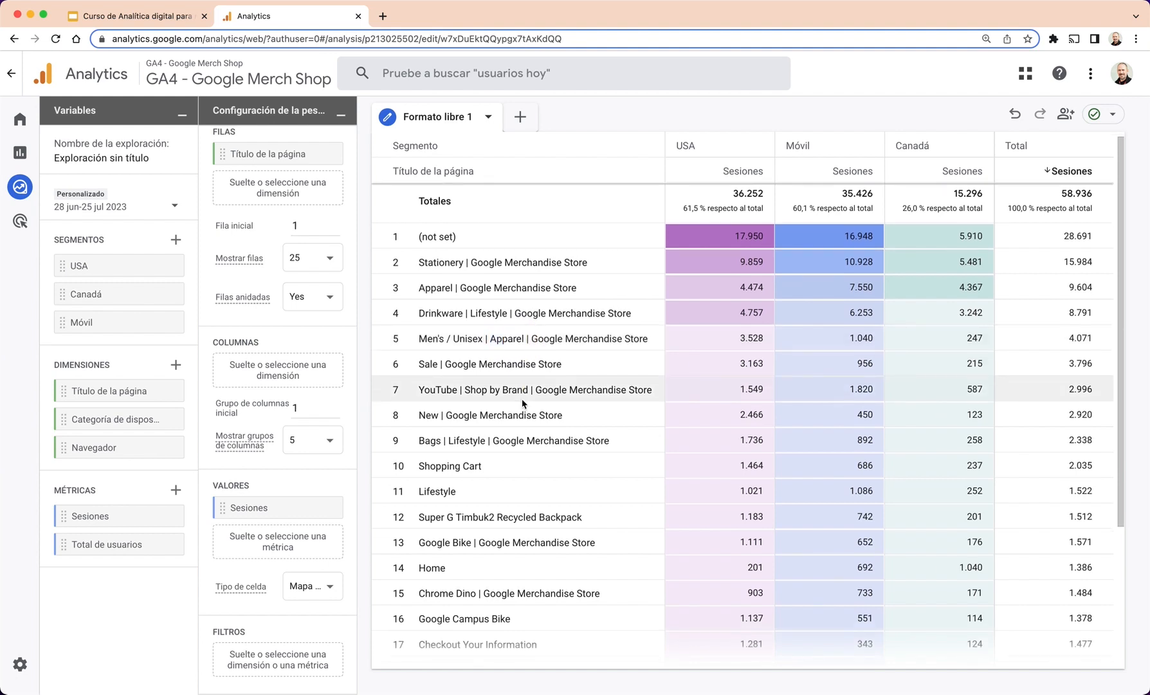
click(275, 660)
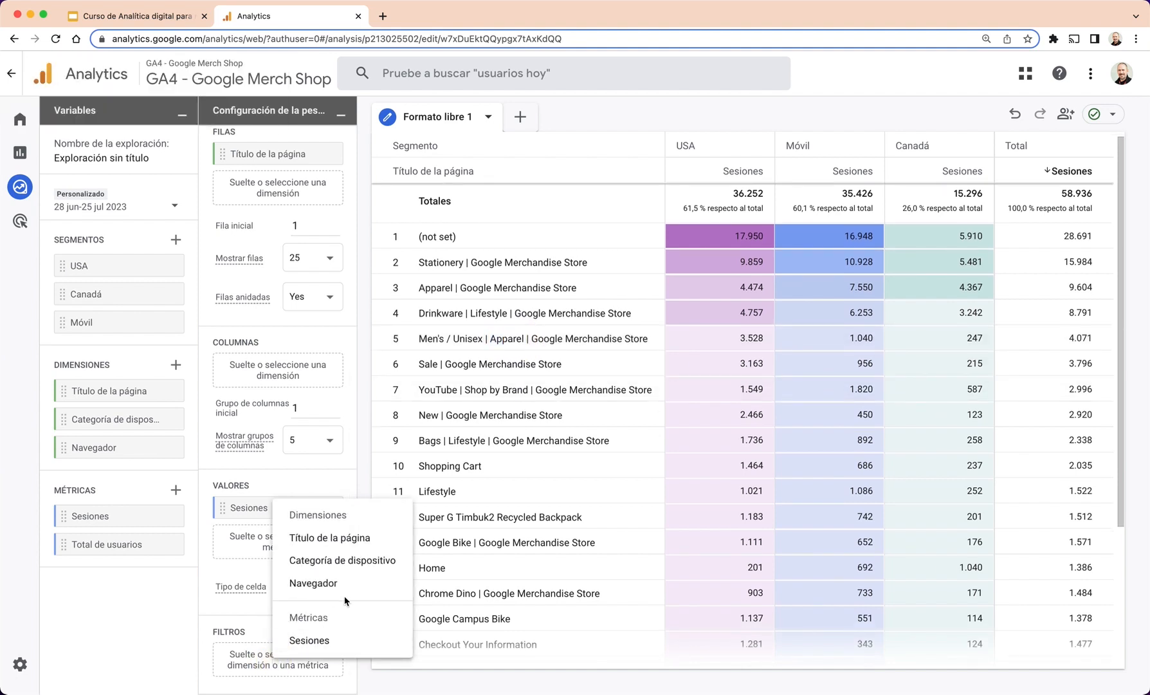
click(329, 537)
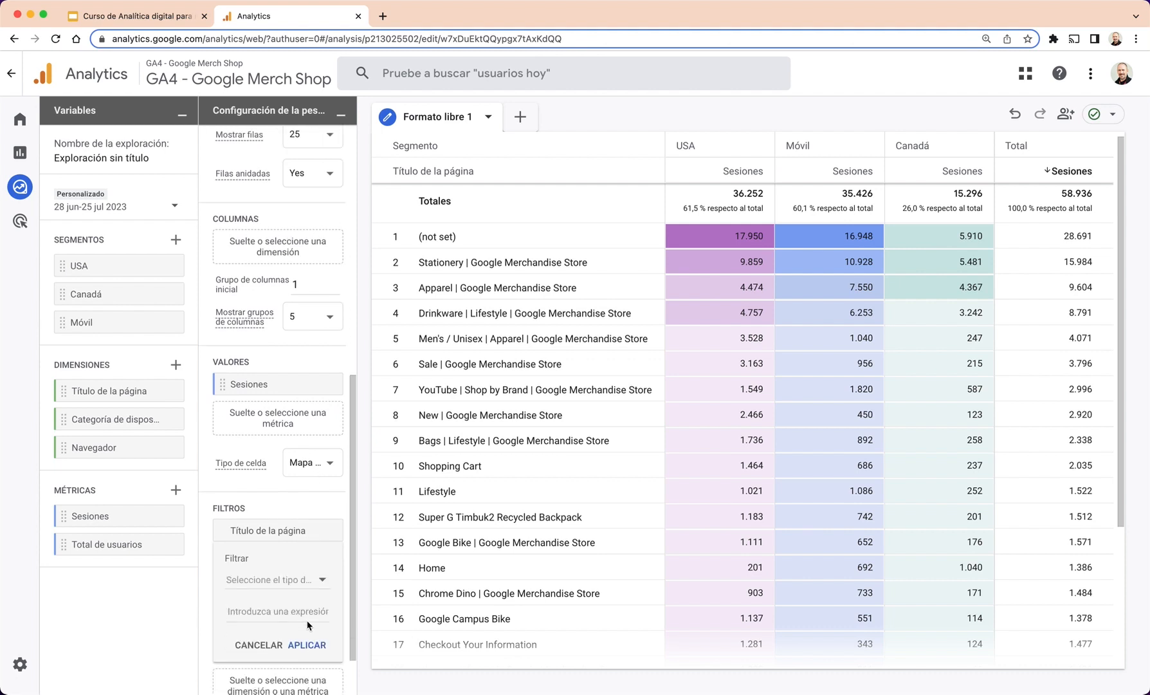
click(294, 555)
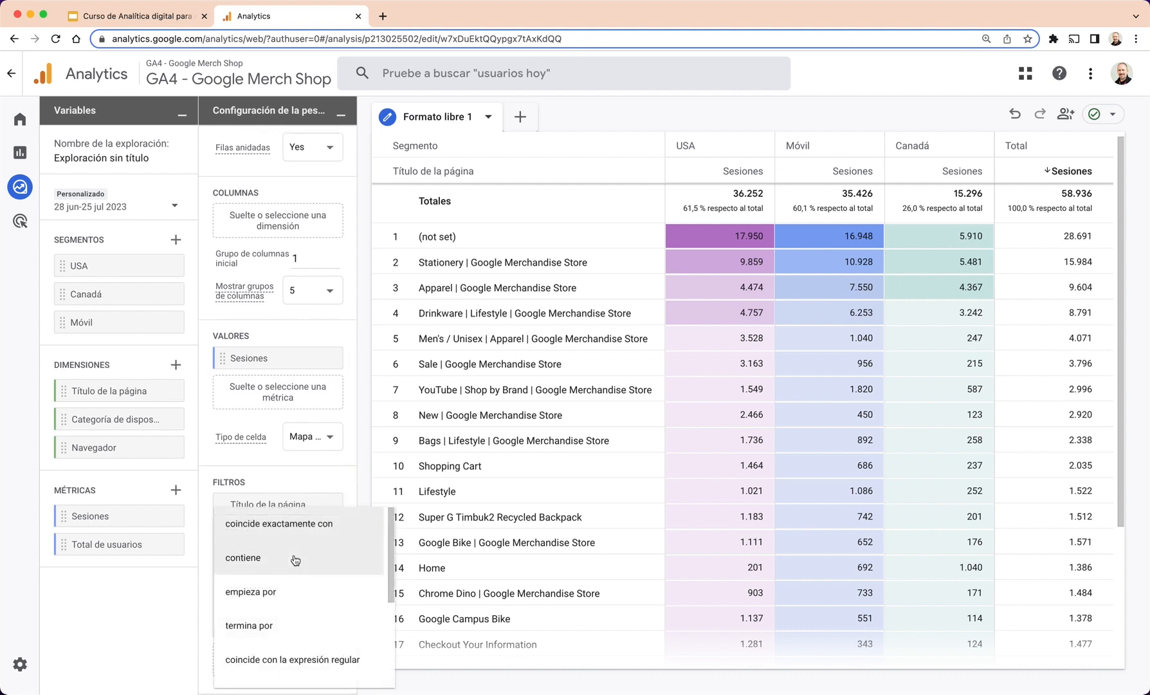
click(279, 564)
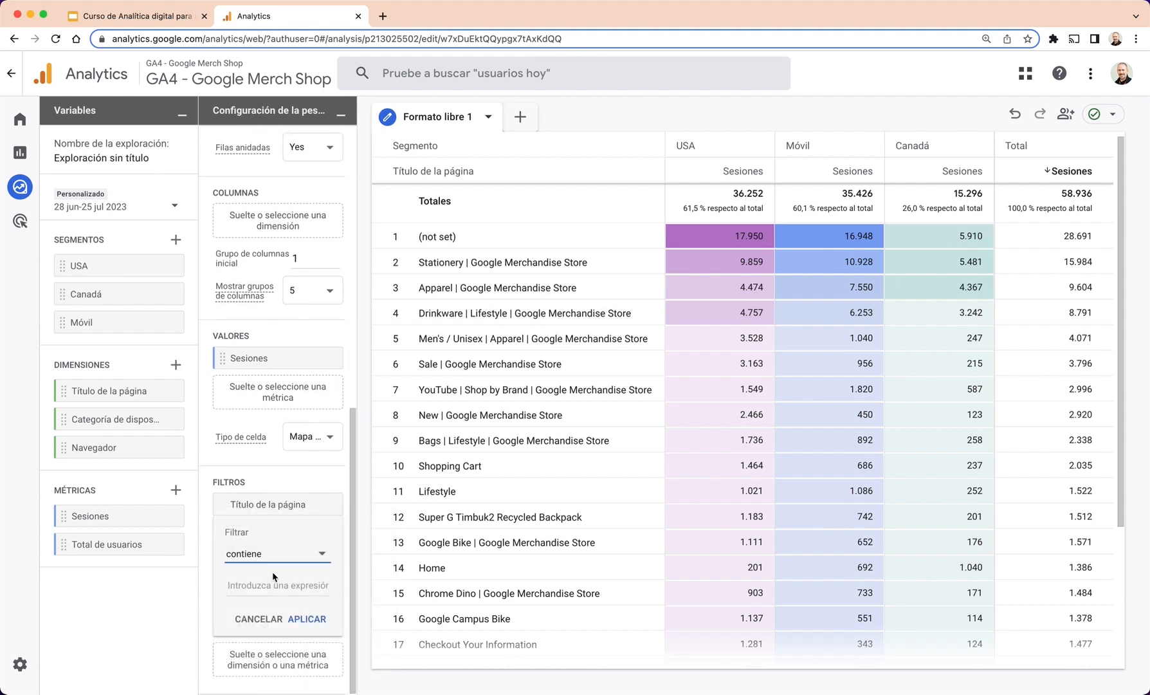
- Set the Título de la página filter's expression to Apparel and apply it to the table
click(270, 588)
text(✅)
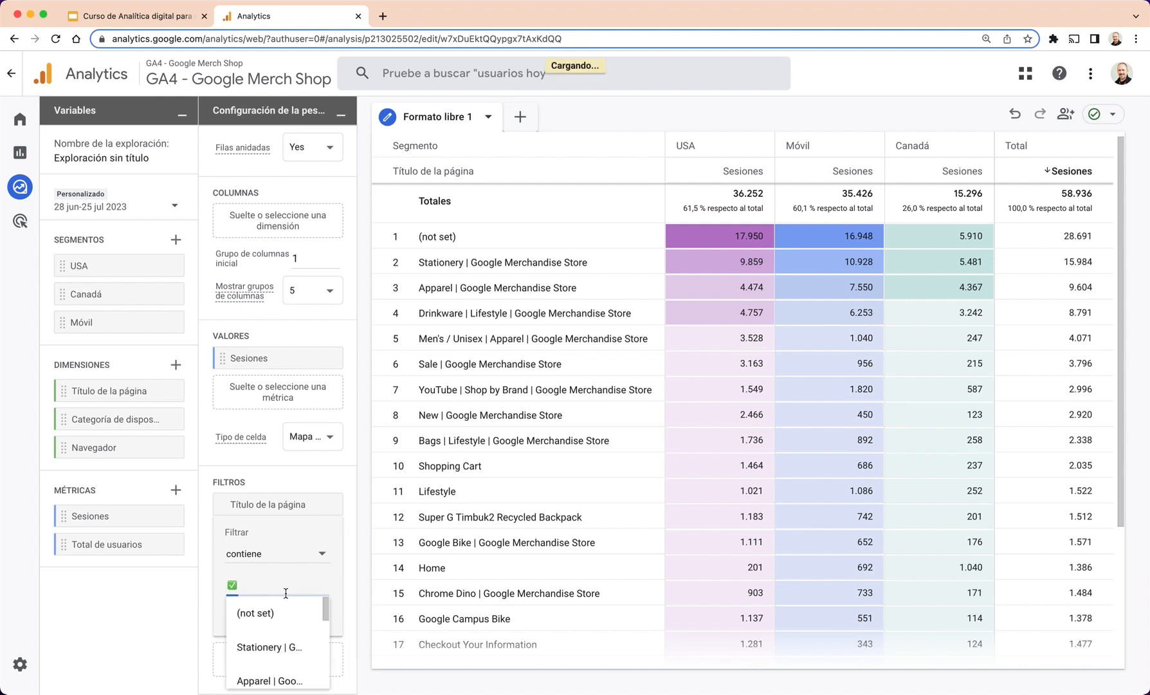
key(BackSpace)
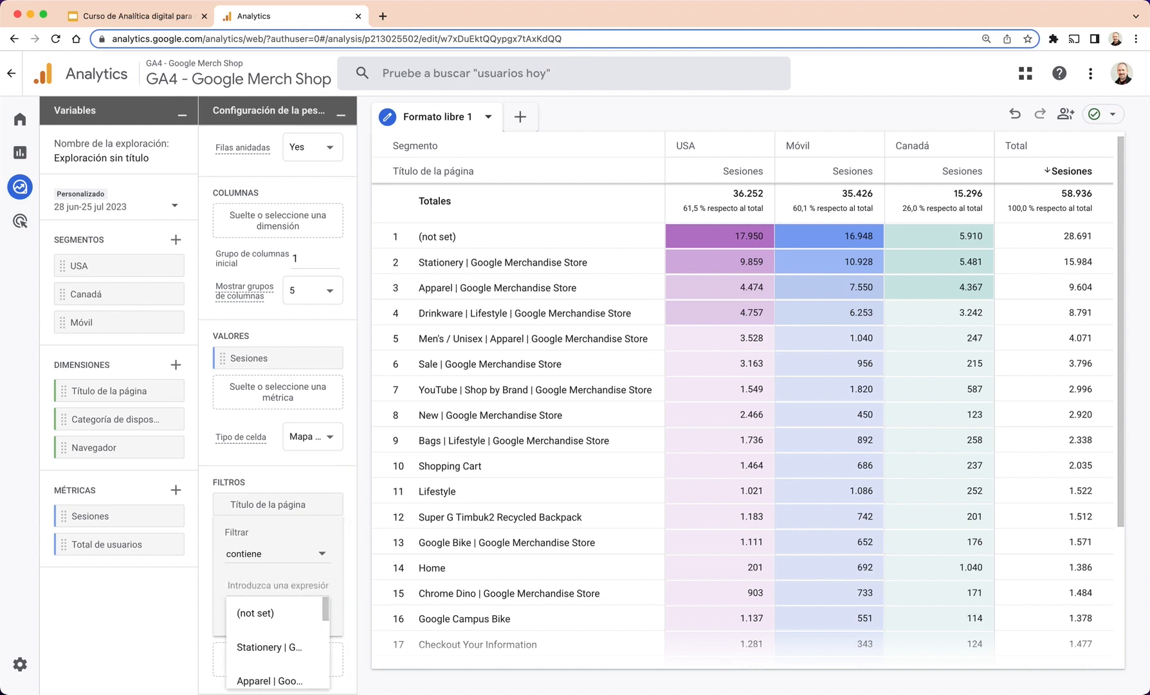
text(Ap)
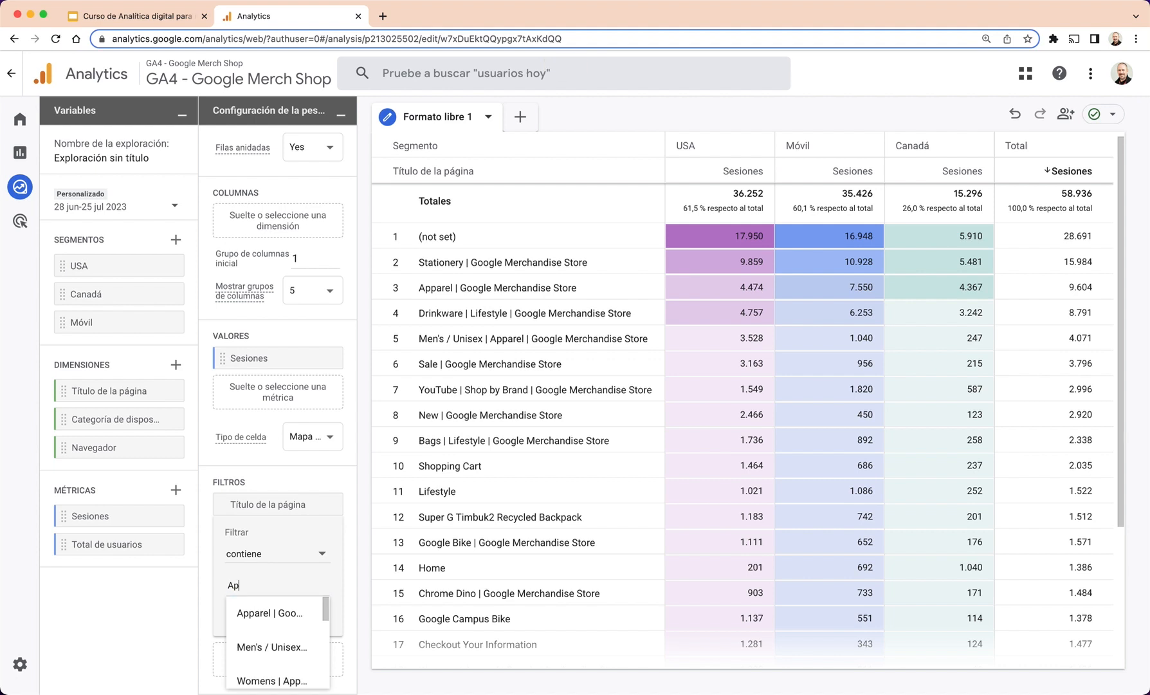
text(parel)
click(339, 586)
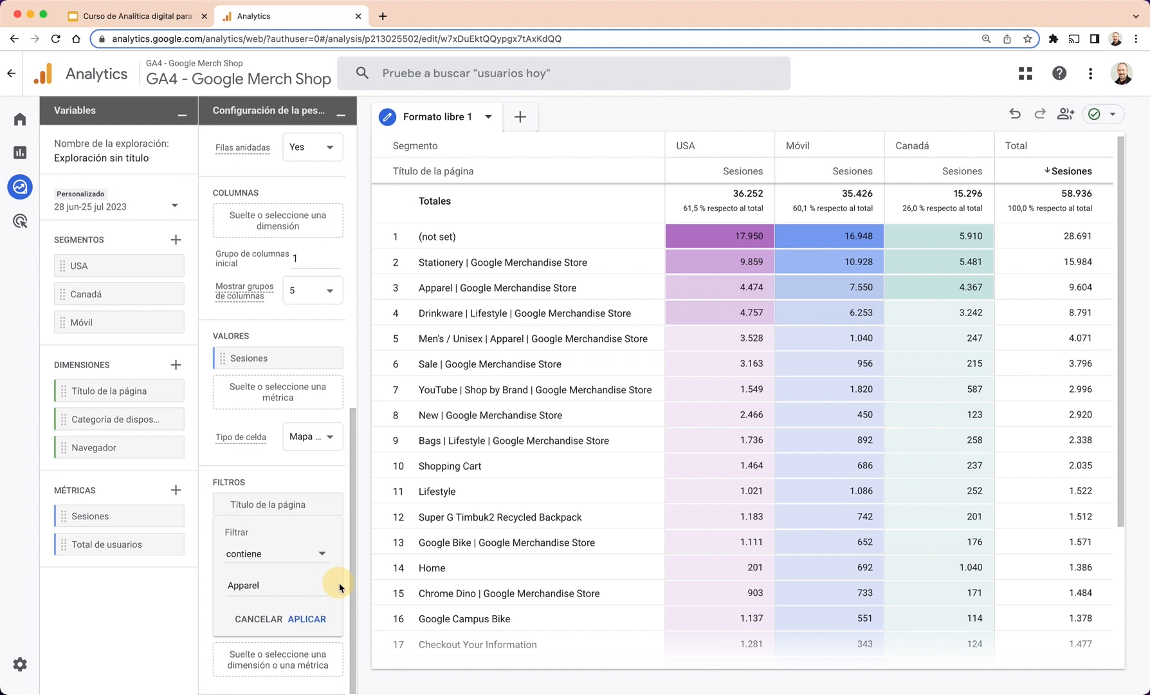
click(312, 618)
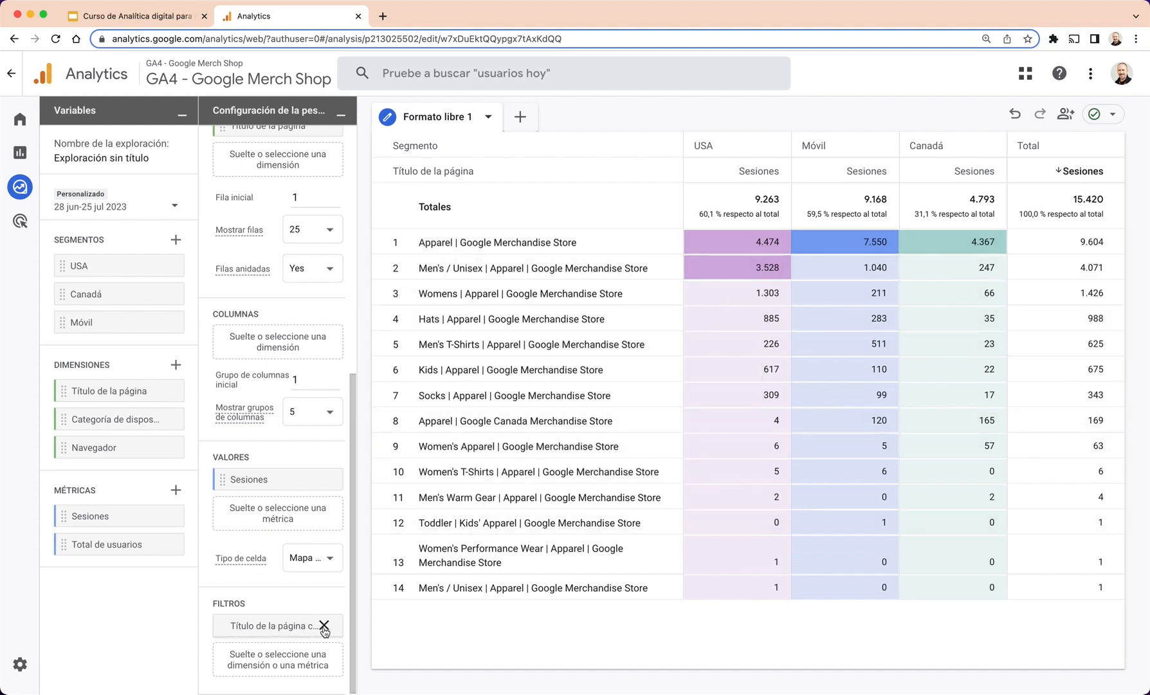
- Change the Título de la página filter's match type to empieza por and apply it
click(293, 630)
scroll(290, 617, down, 2)
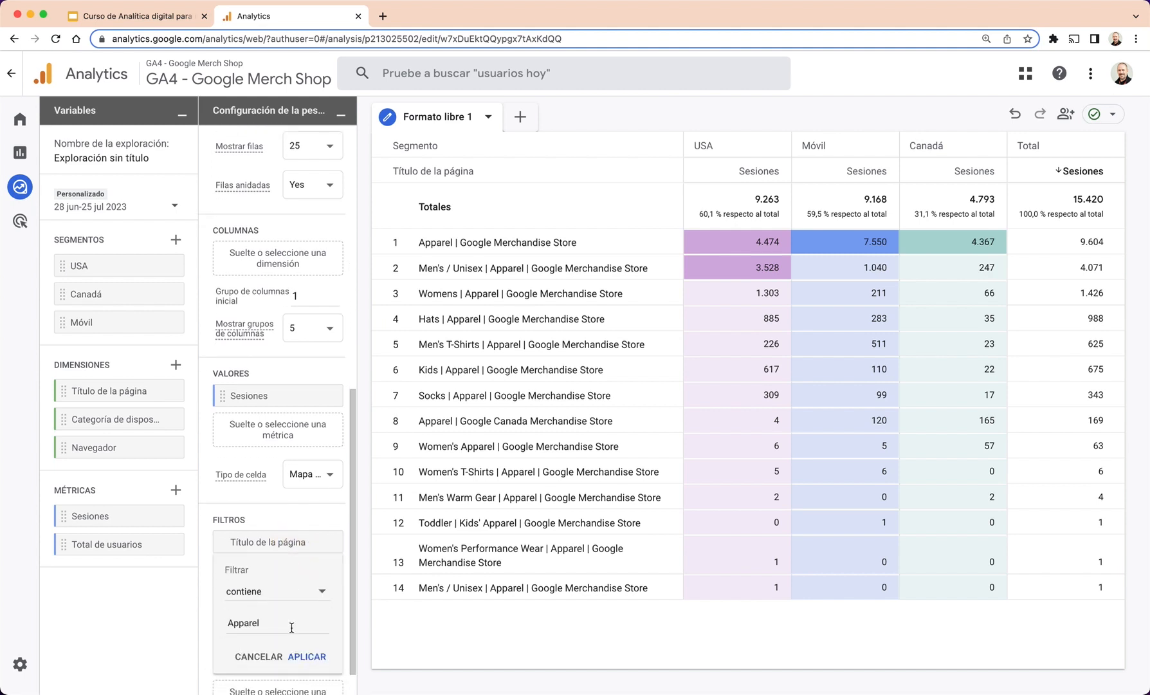
click(289, 598)
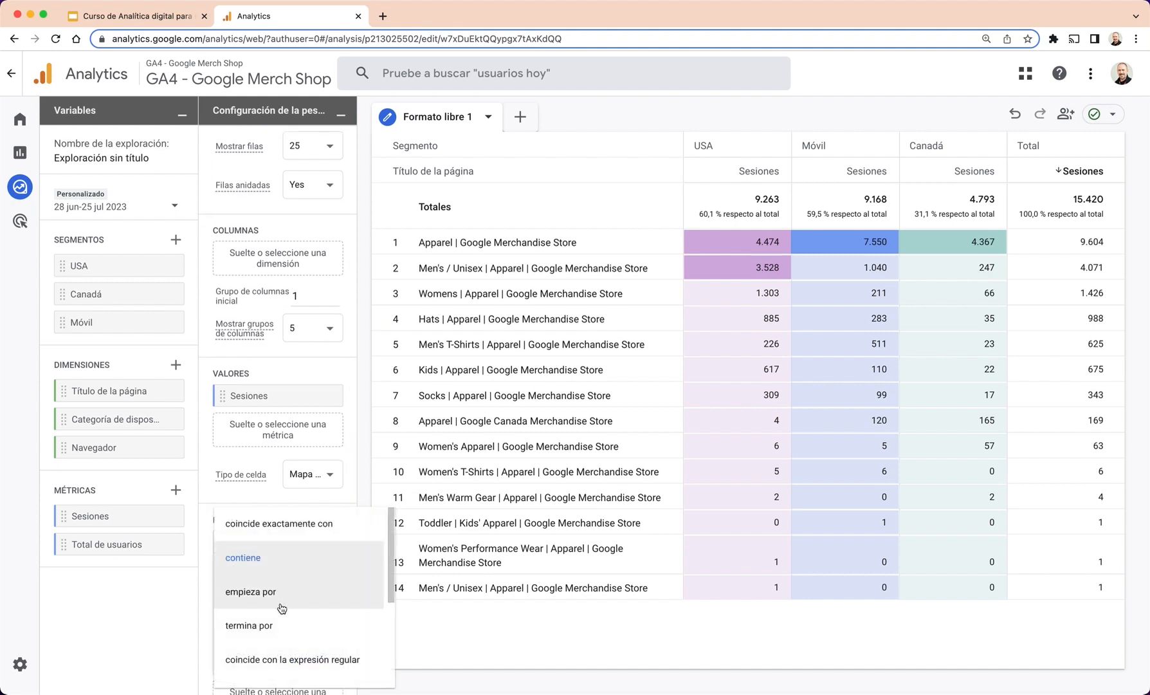
scroll(284, 611, down, 1)
click(274, 580)
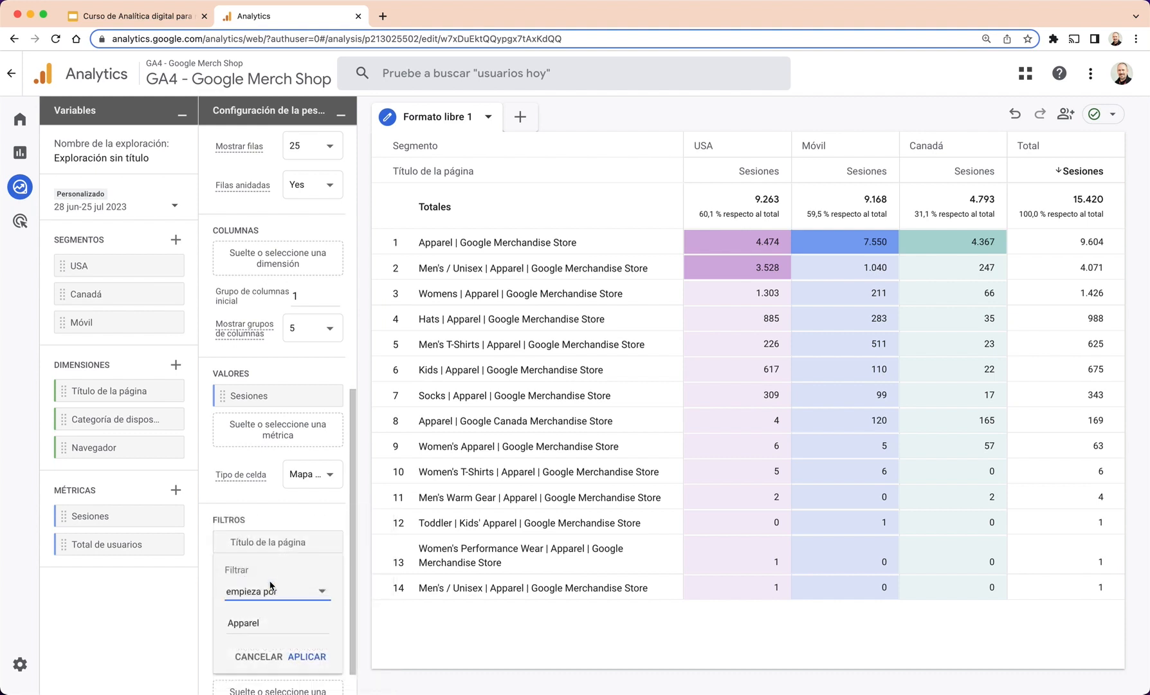
click(306, 657)
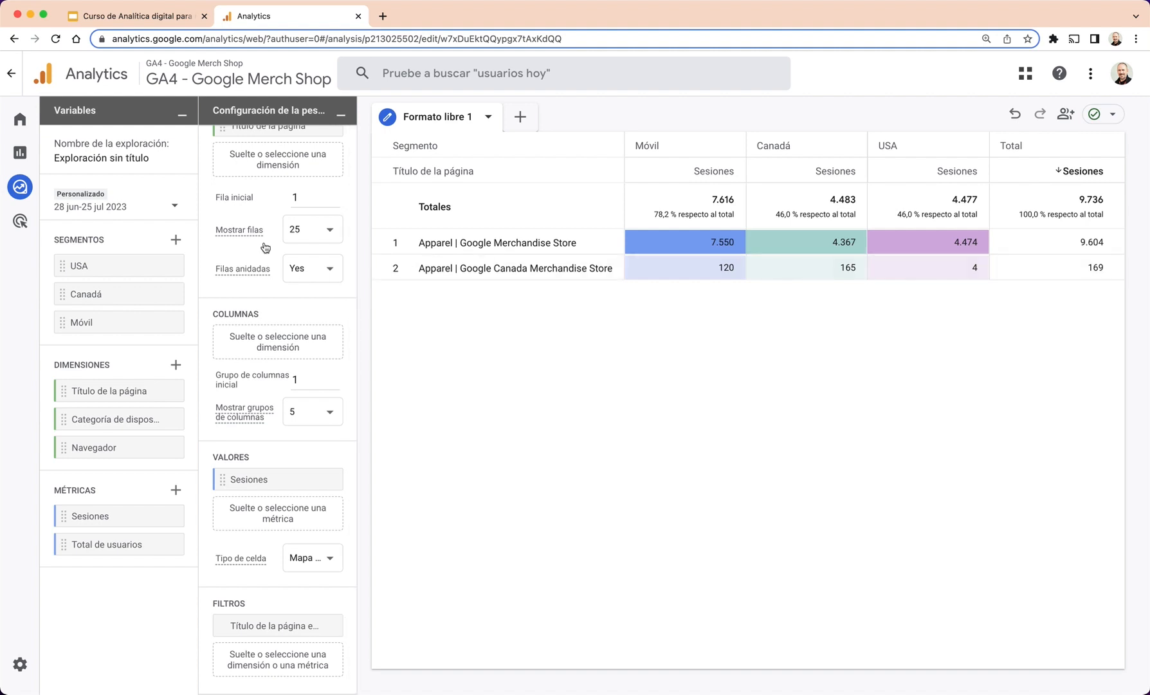
- Name the exploration Test de Exploraciones
click(133, 160)
key(super+a)
text(Test)
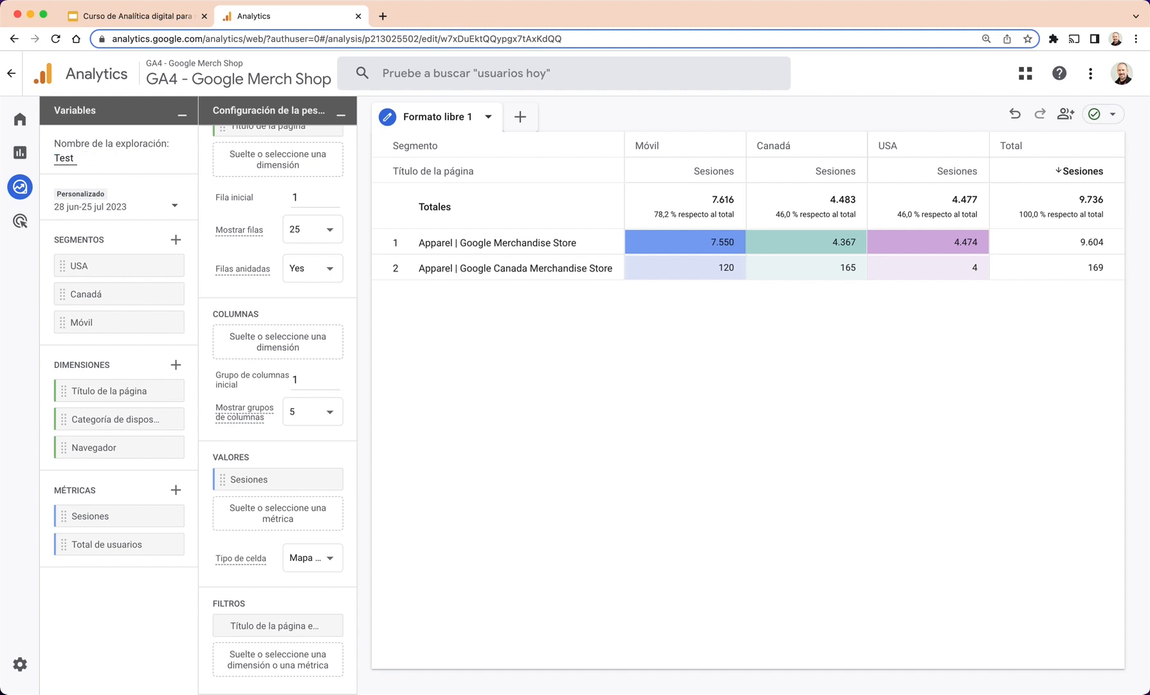
text( de Exploraciones)
- Rename the first free-form tab as apparel
click(446, 120)
double_click(449, 120)
text(apparel)
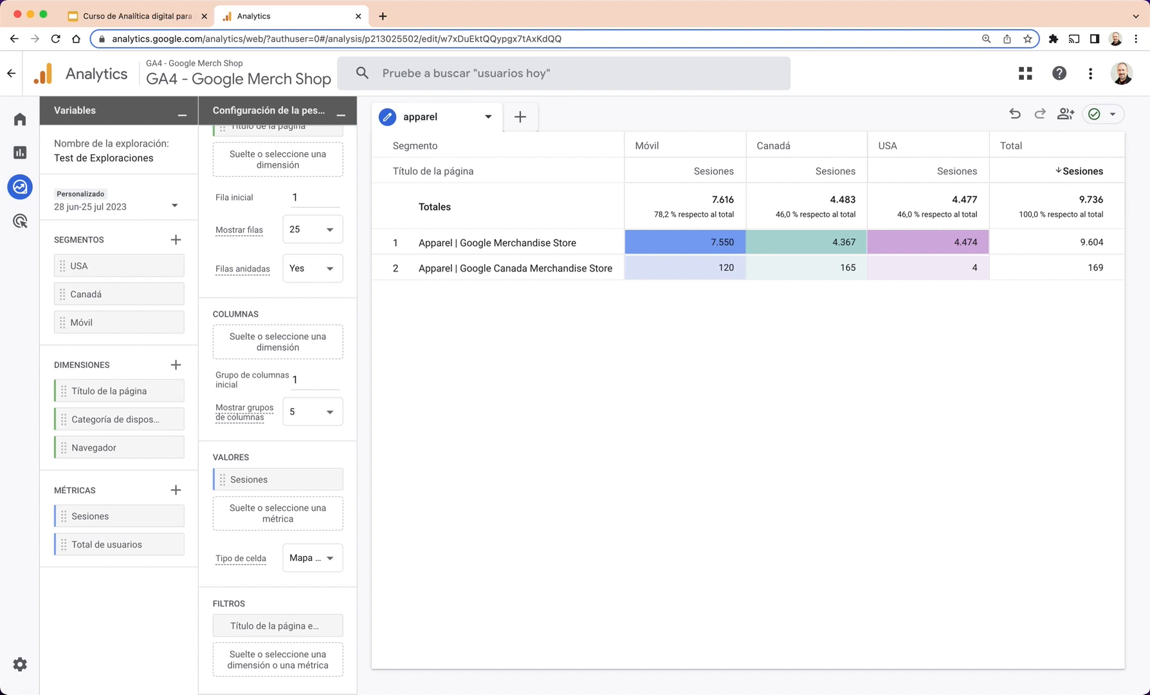
- Add a second Formato libre tab displayed as a line chart with Sesiones as its value
click(520, 121)
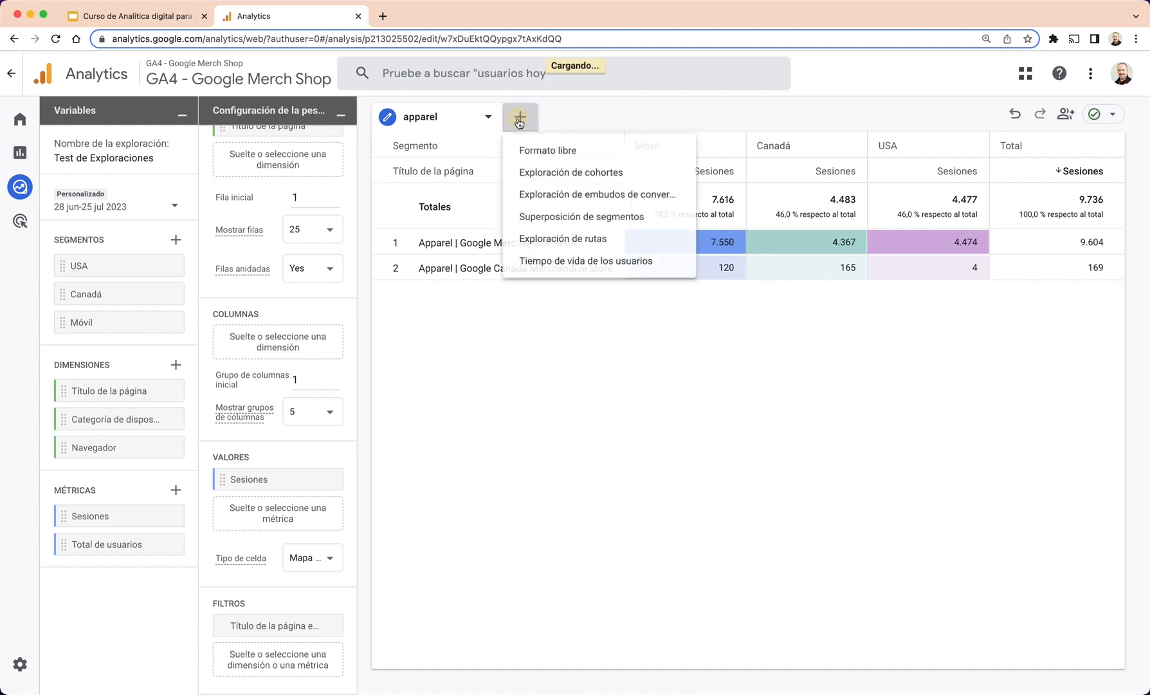
click(534, 152)
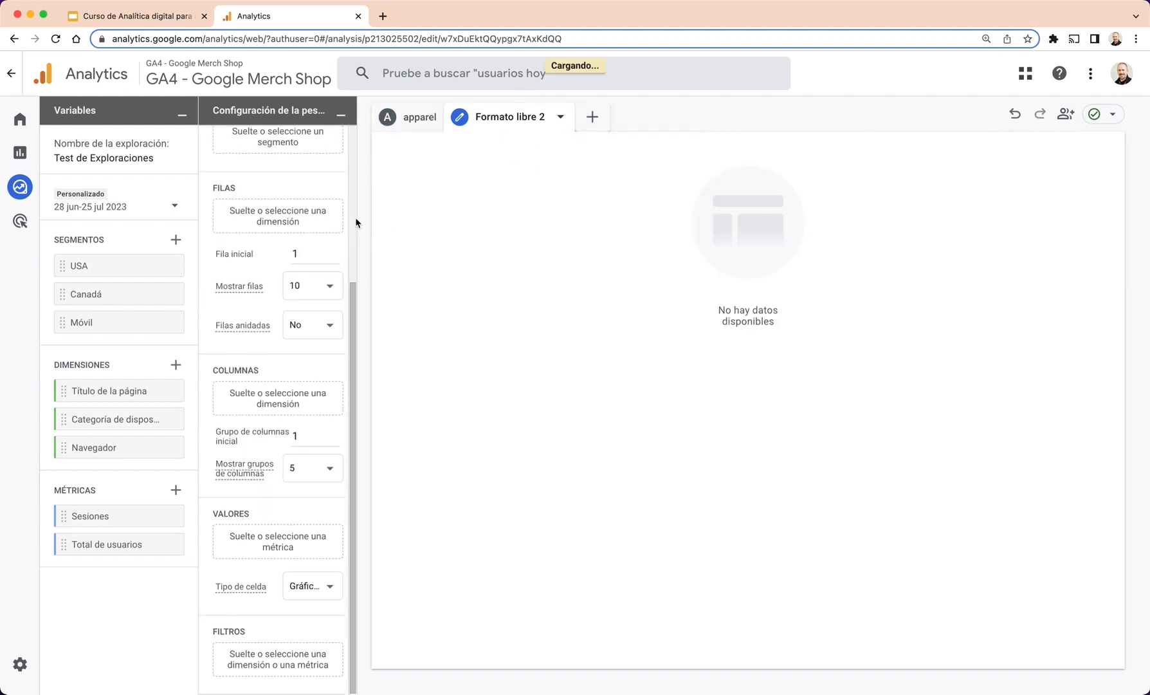
scroll(299, 219, up, 4)
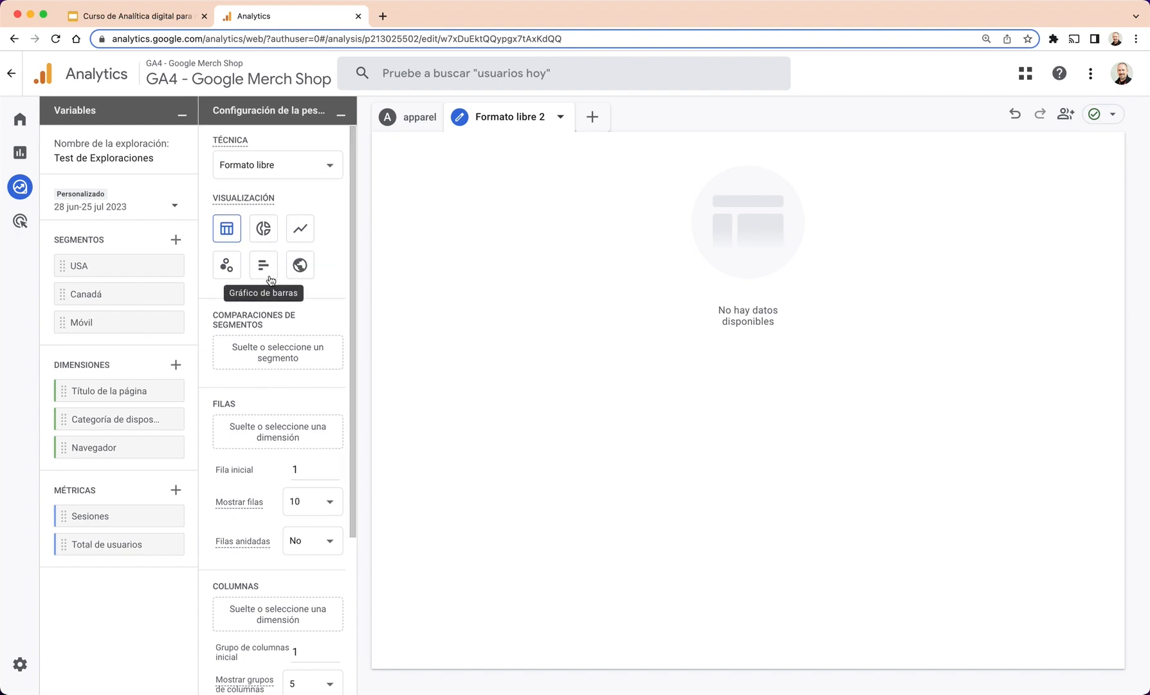
click(305, 232)
mouse_move(289, 316)
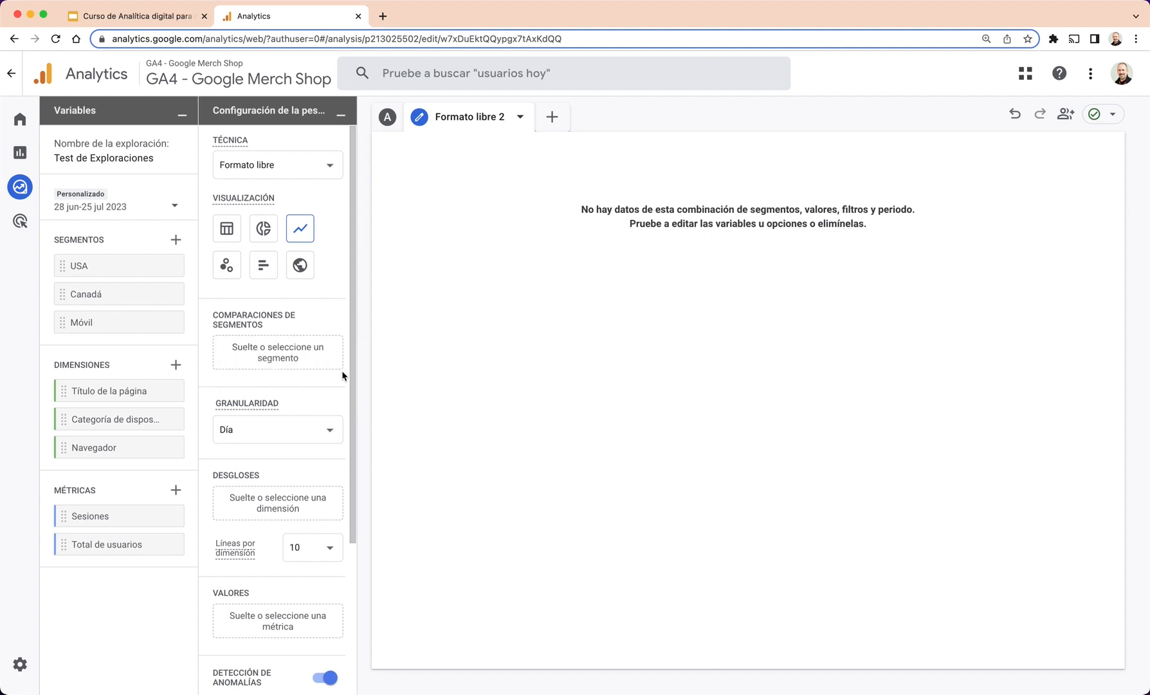
mouse_move(162, 423)
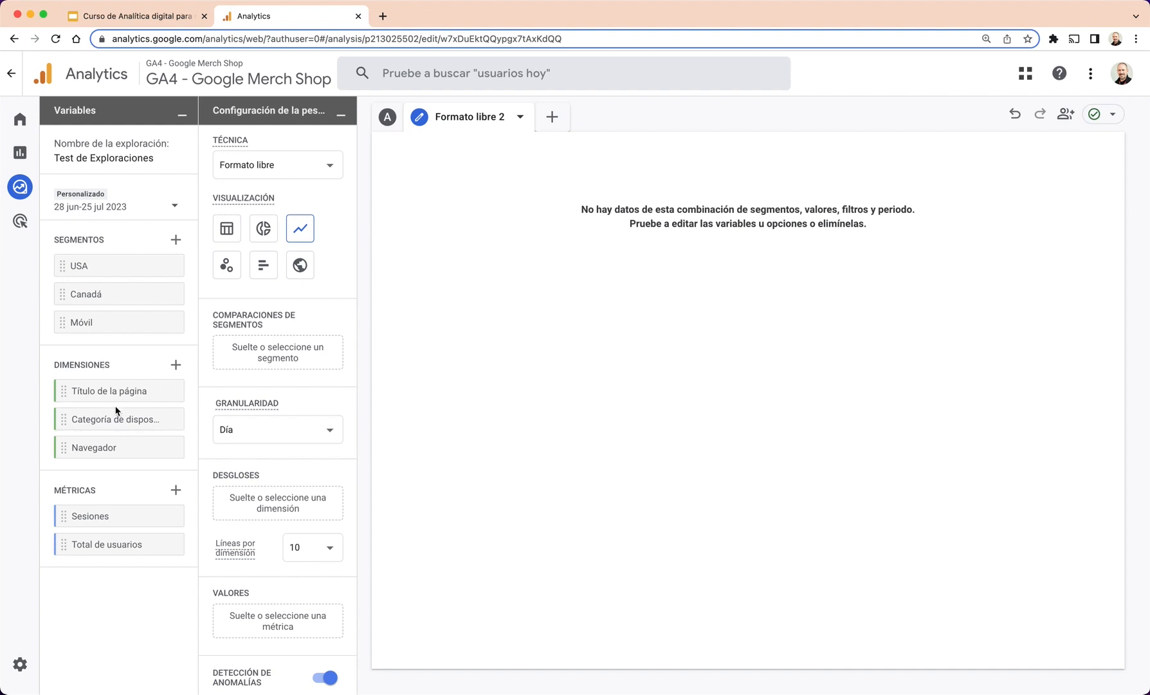
double_click(94, 520)
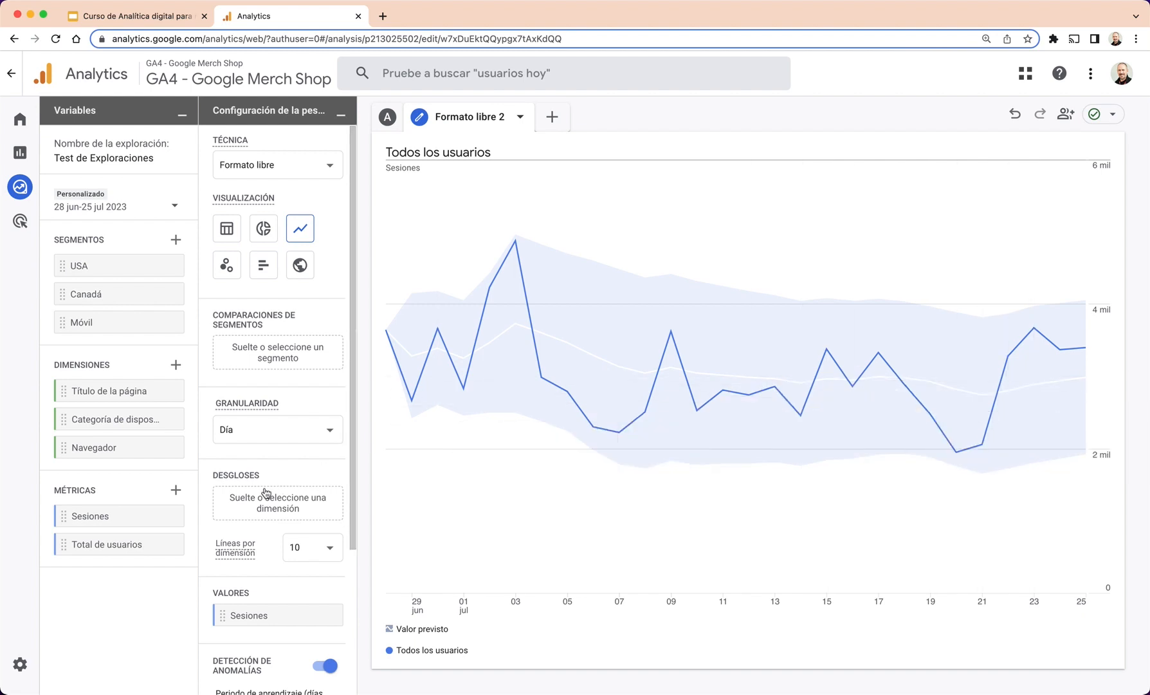
- Try breaking the line chart down by device category, and remove that breakdown
scroll(267, 491, down, 4)
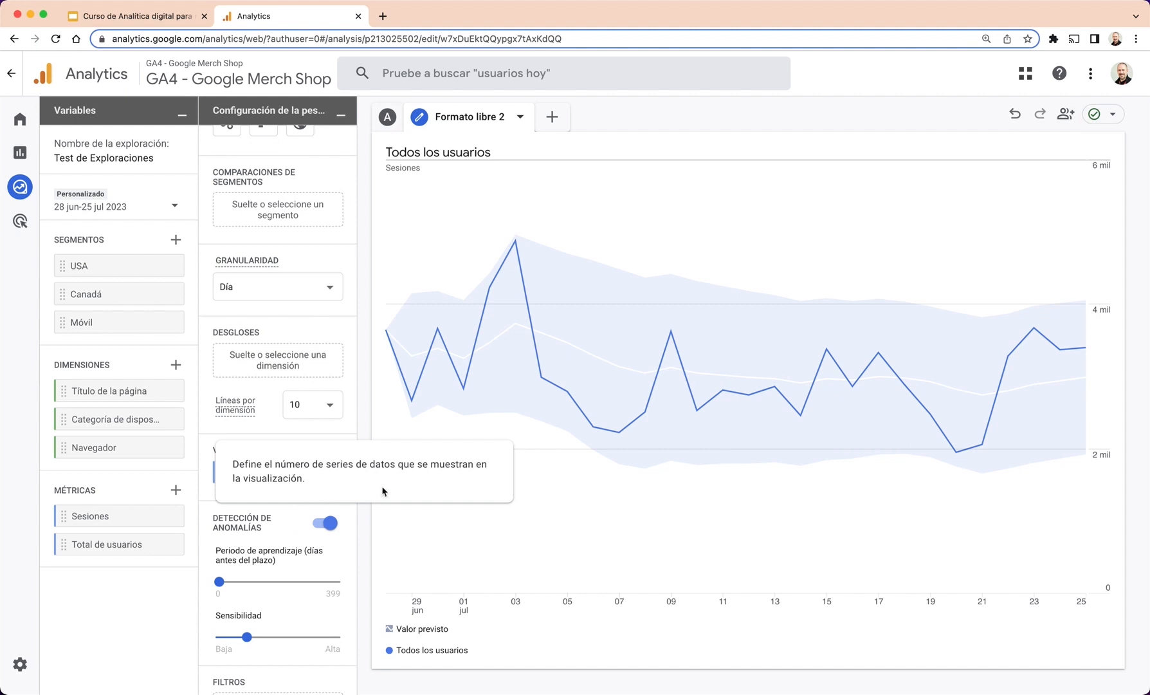
scroll(309, 354, up, 2)
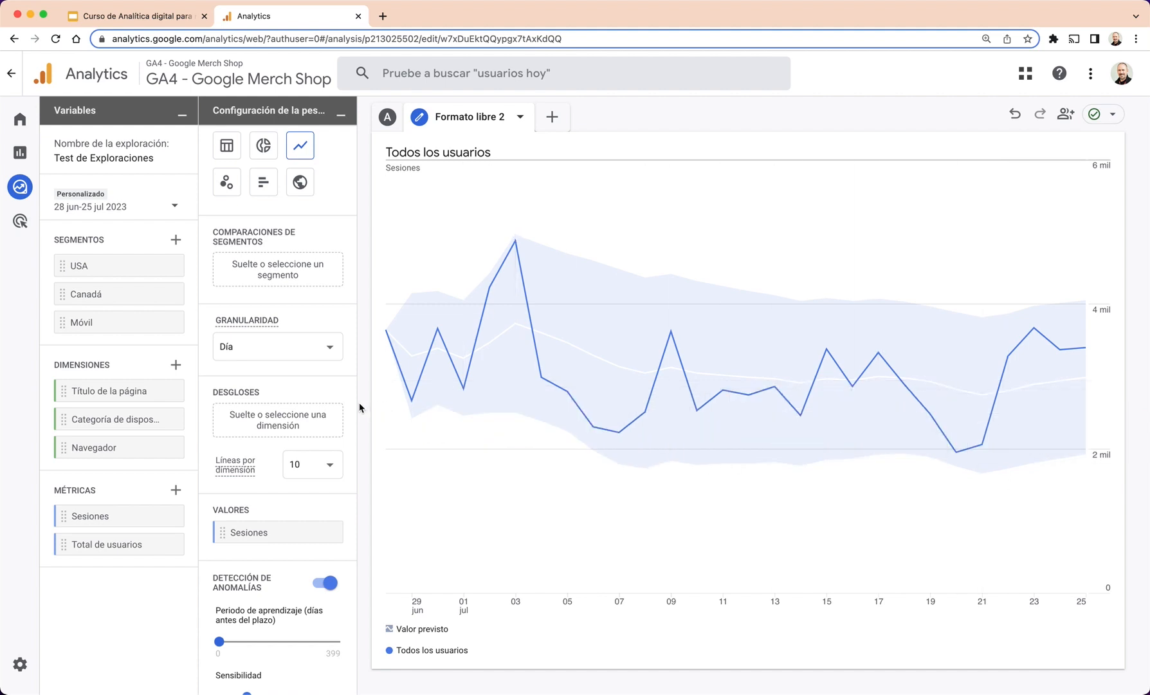
scroll(338, 406, up, 1)
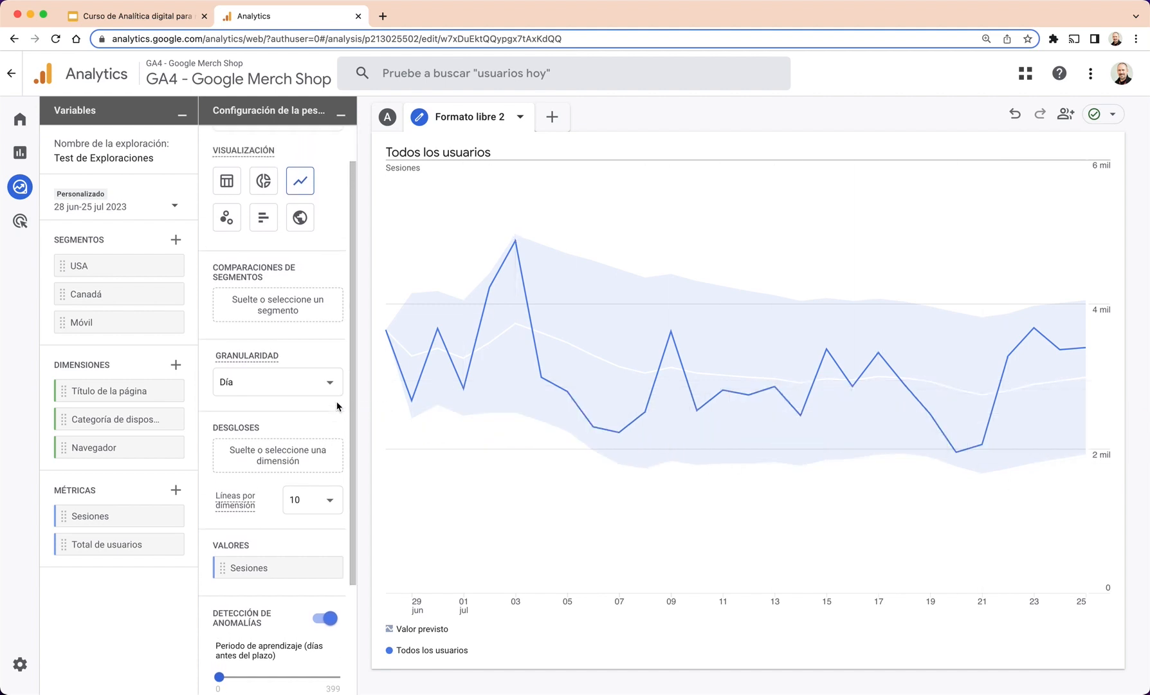
drag(76, 419, 260, 459)
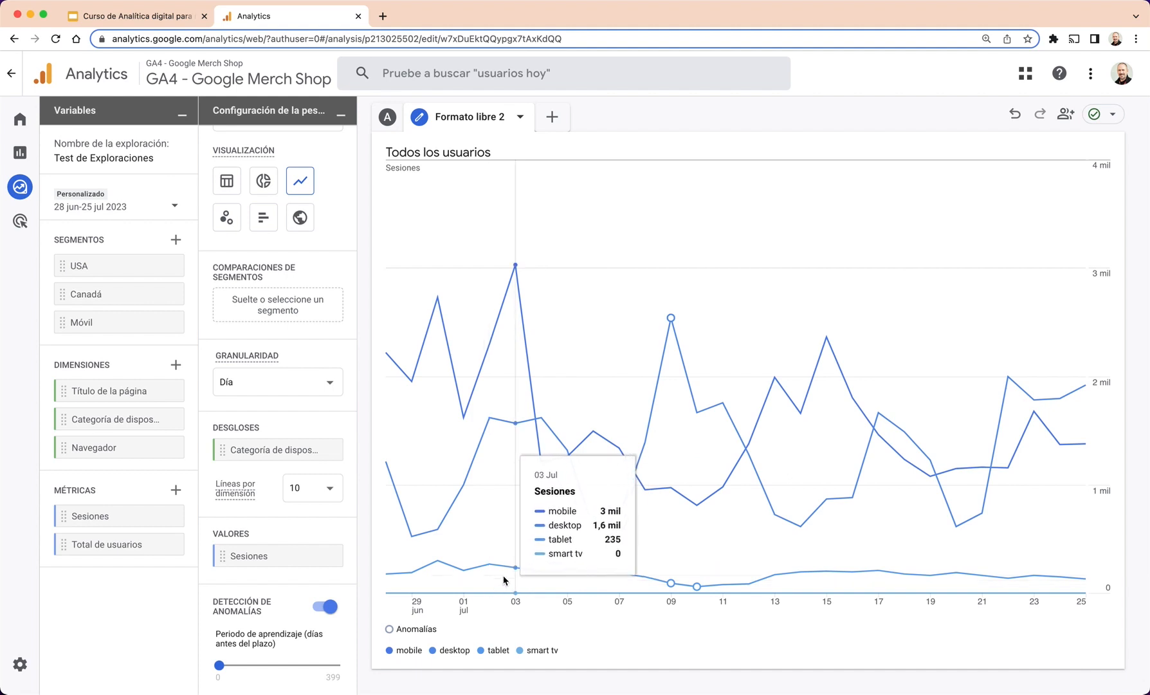
click(324, 449)
- Compare the USA, Canadá and Móvil segments in the line chart
drag(95, 270, 283, 306)
drag(85, 296, 279, 343)
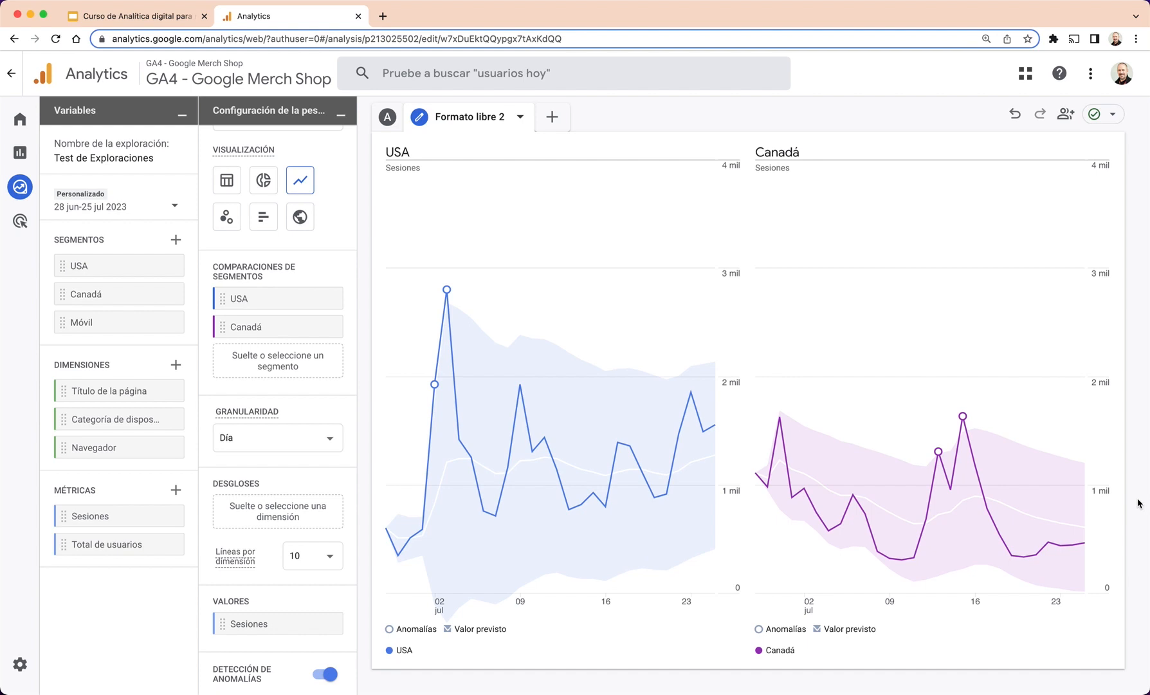
drag(87, 325, 275, 358)
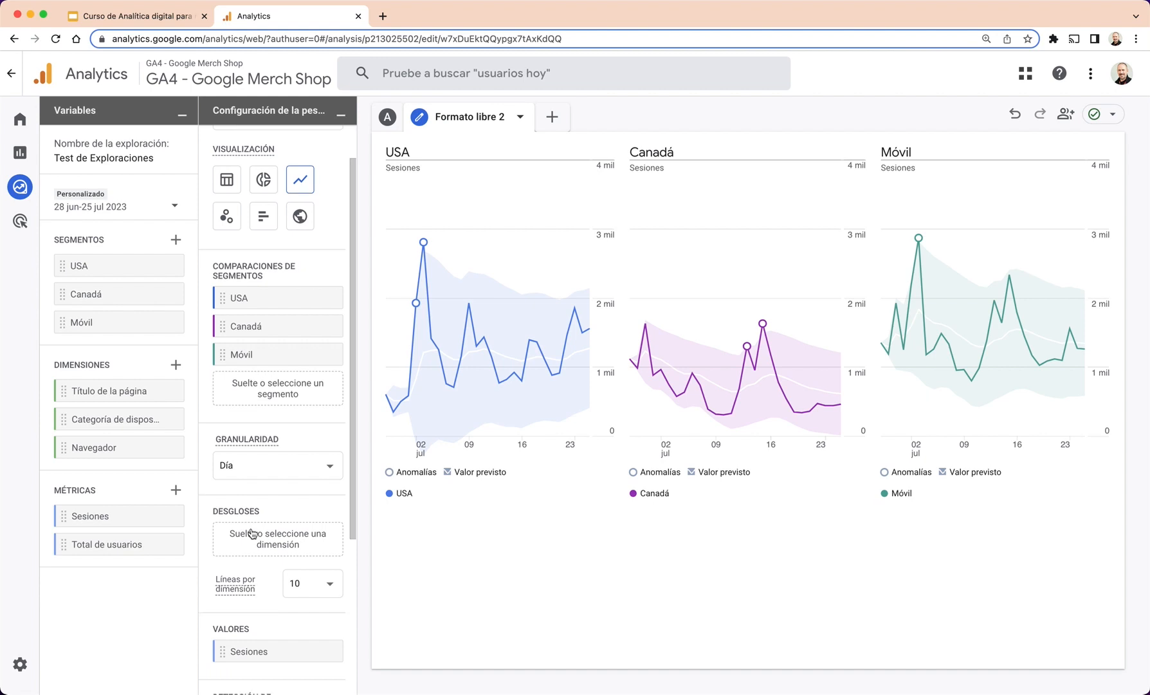
- Add a third Formato libre tab to the exploration and set its visualization to a donut chart
scroll(251, 533, down, 5)
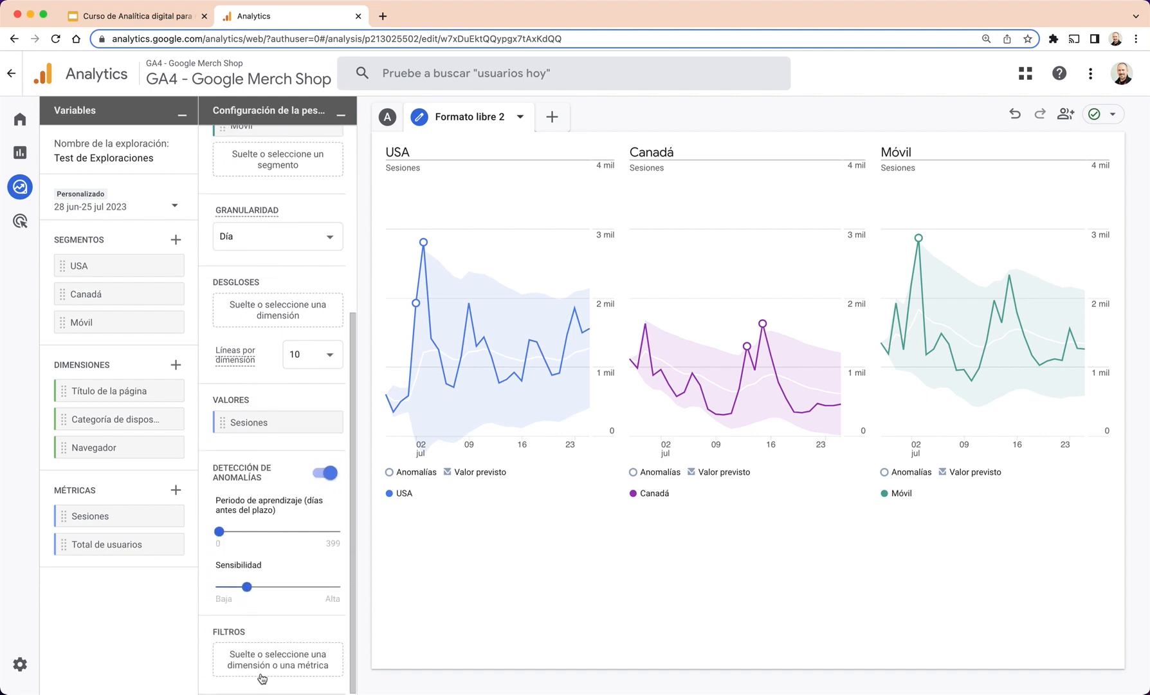
scroll(270, 514, up, 6)
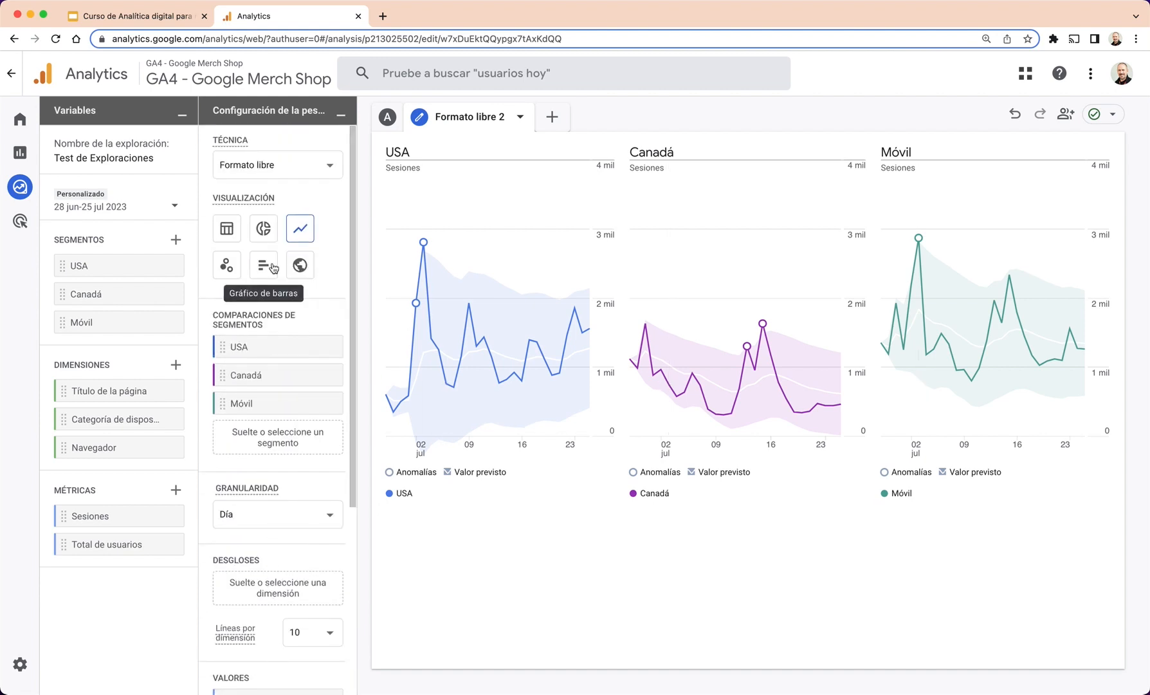
click(551, 116)
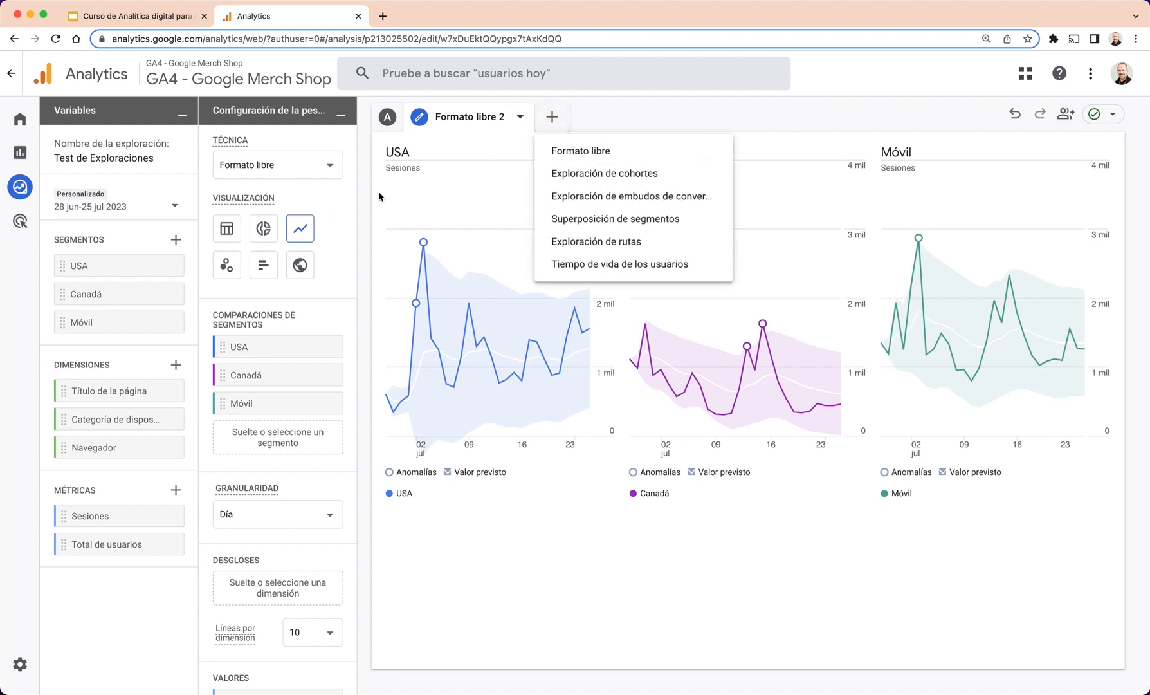
click(554, 150)
click(263, 232)
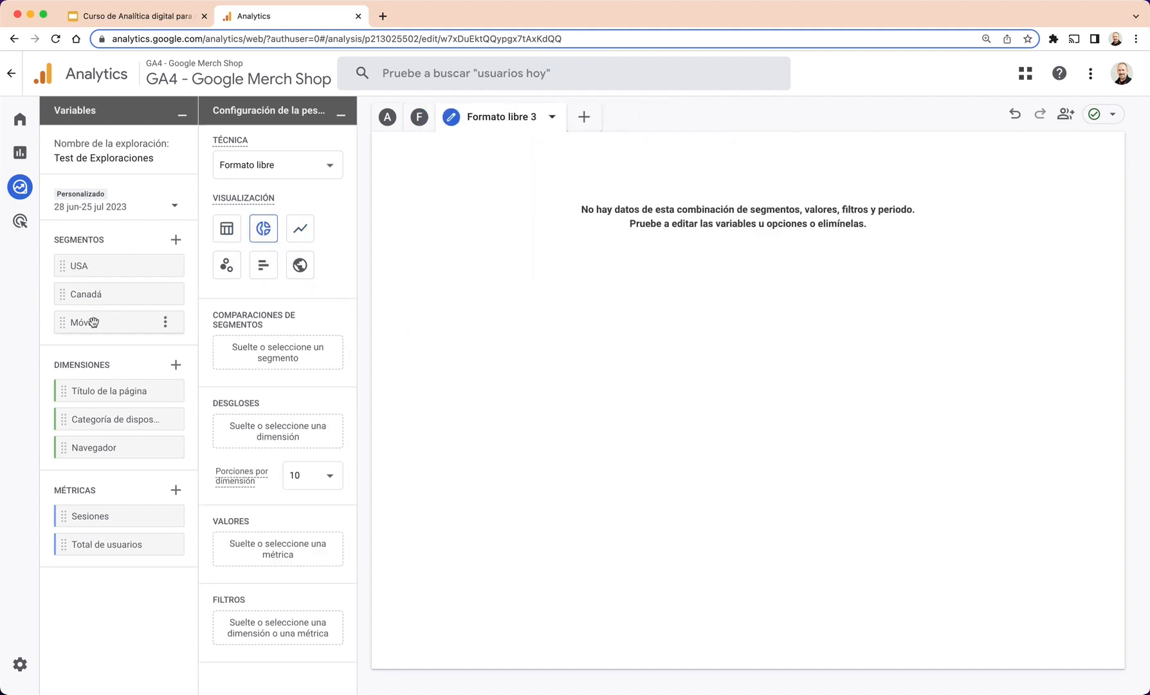
- Break the donut chart down by device category with Sesiones as its value
double_click(89, 424)
double_click(102, 515)
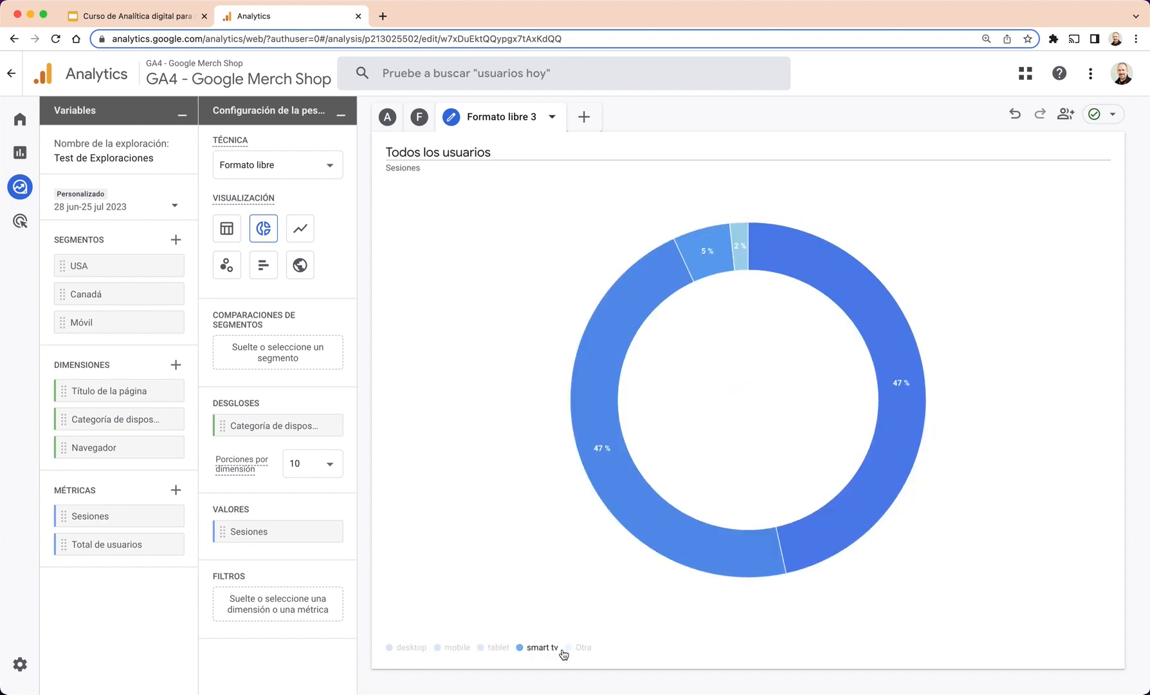
mouse_move(737, 236)
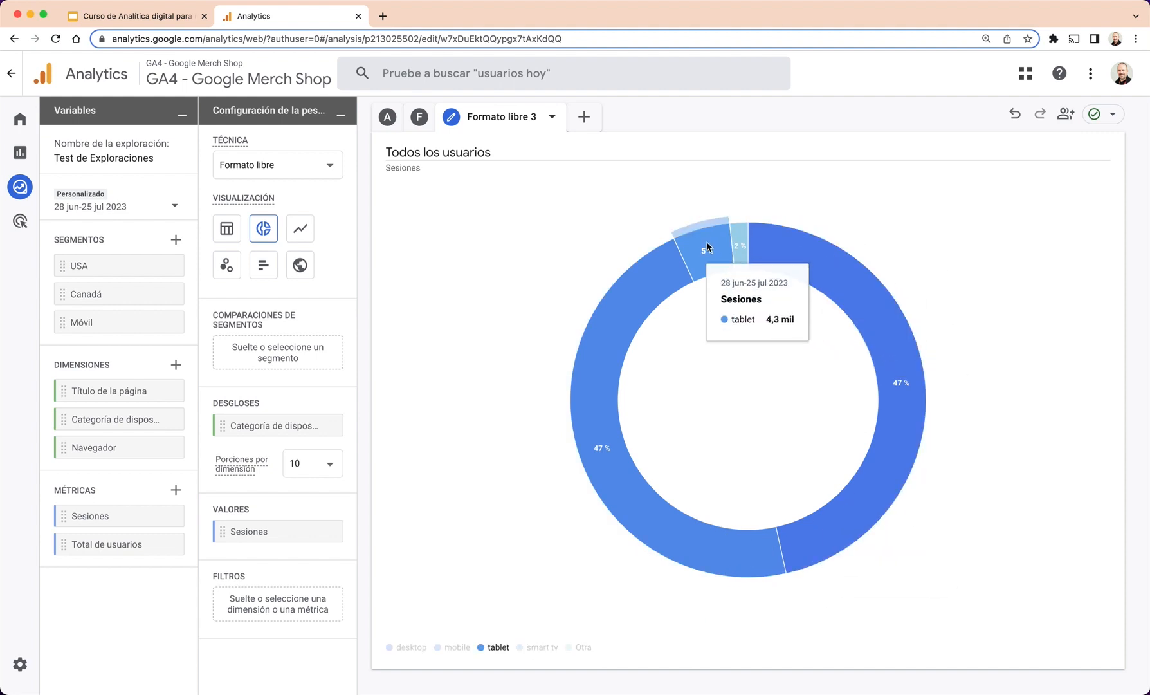
- Compare the USA and Canadá segments in the donut chart
drag(78, 266, 299, 353)
drag(97, 296, 254, 380)
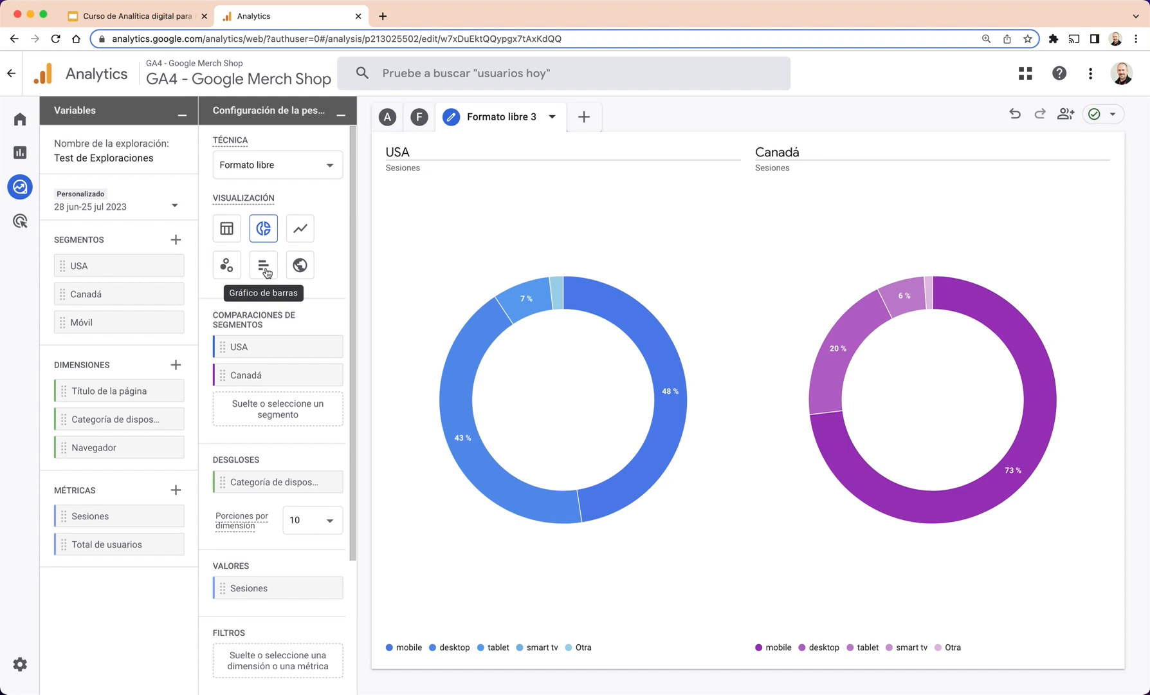
- Change the third tab's visualization to a map and remove the USA and Canadá segments from the comparison
click(300, 269)
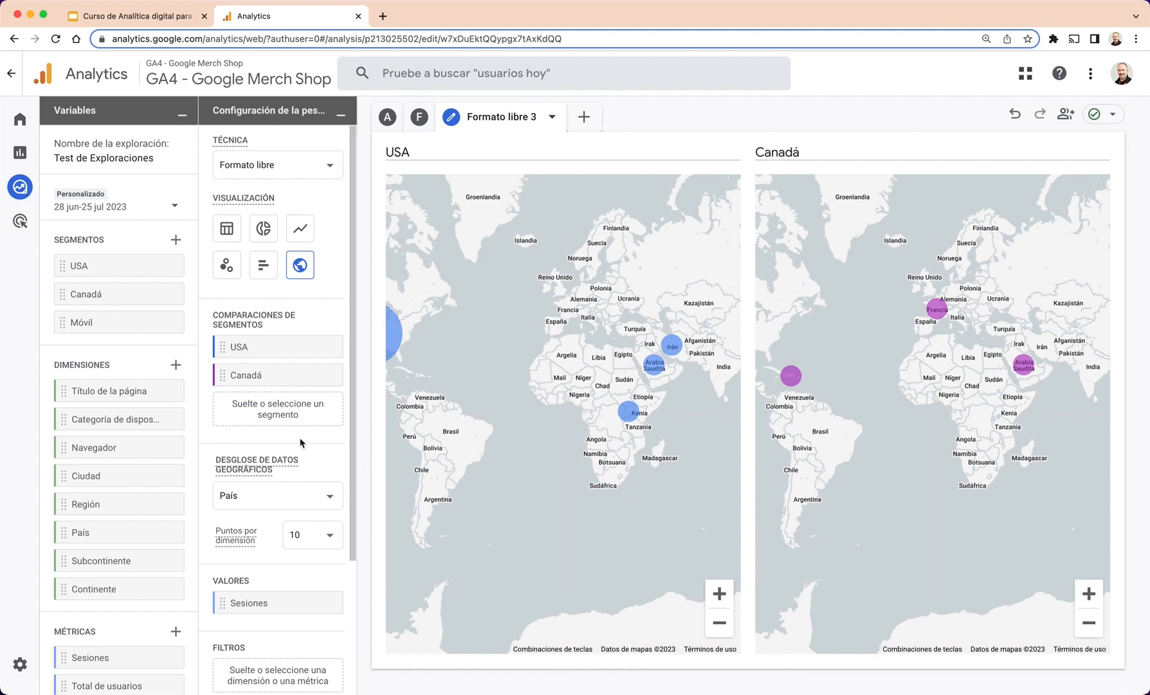
click(324, 375)
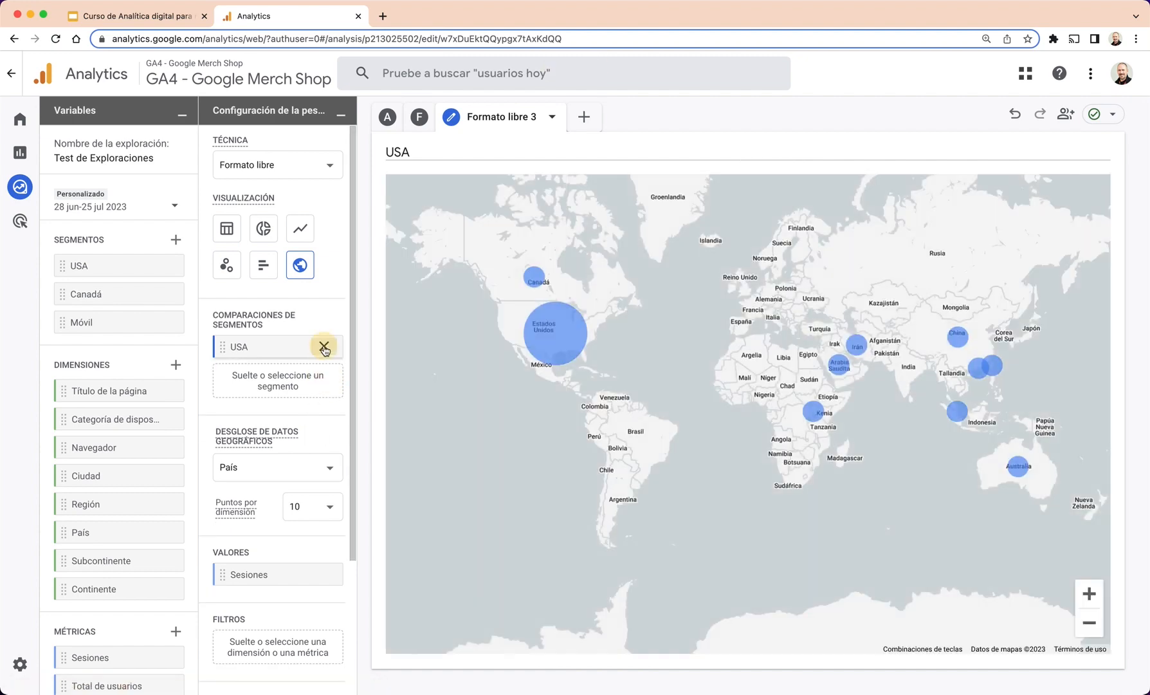
click(324, 347)
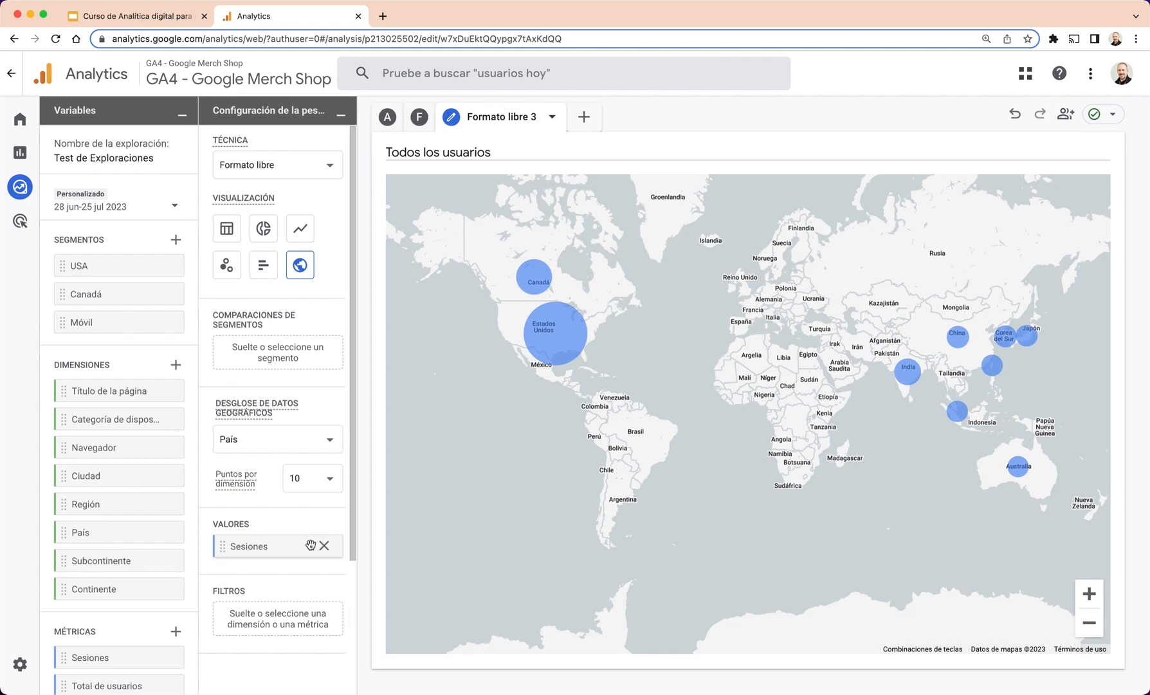
- Try breaking the map's geographic data down by Subcontinente and by Continente
mouse_move(242, 547)
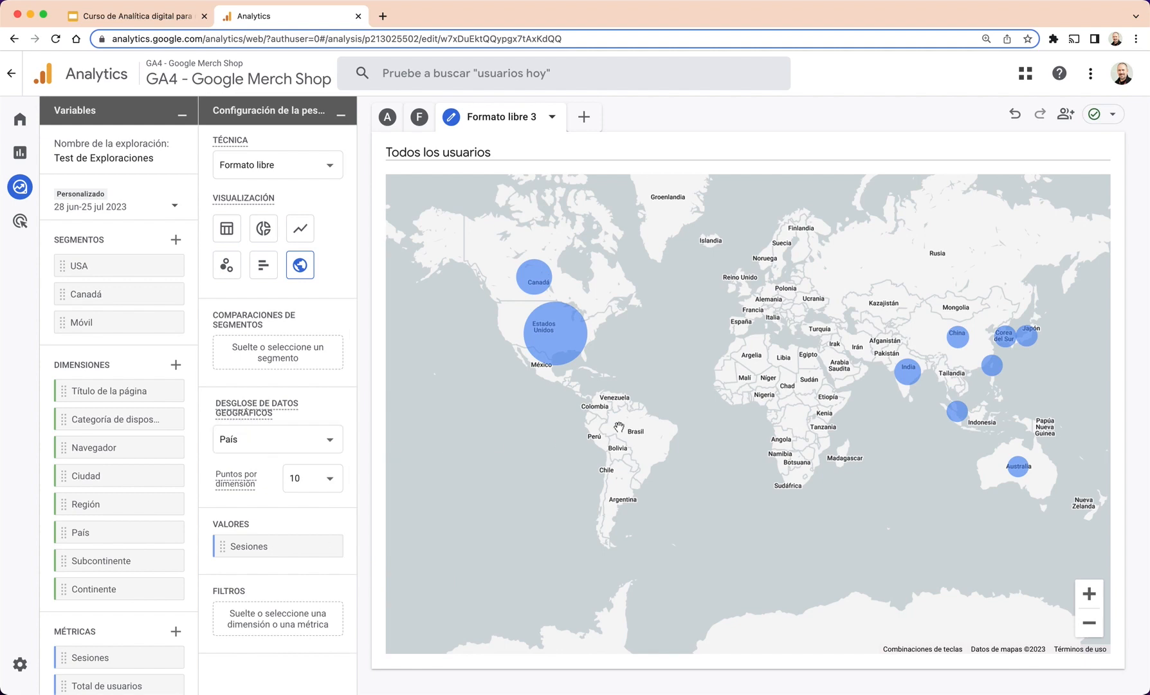
click(326, 444)
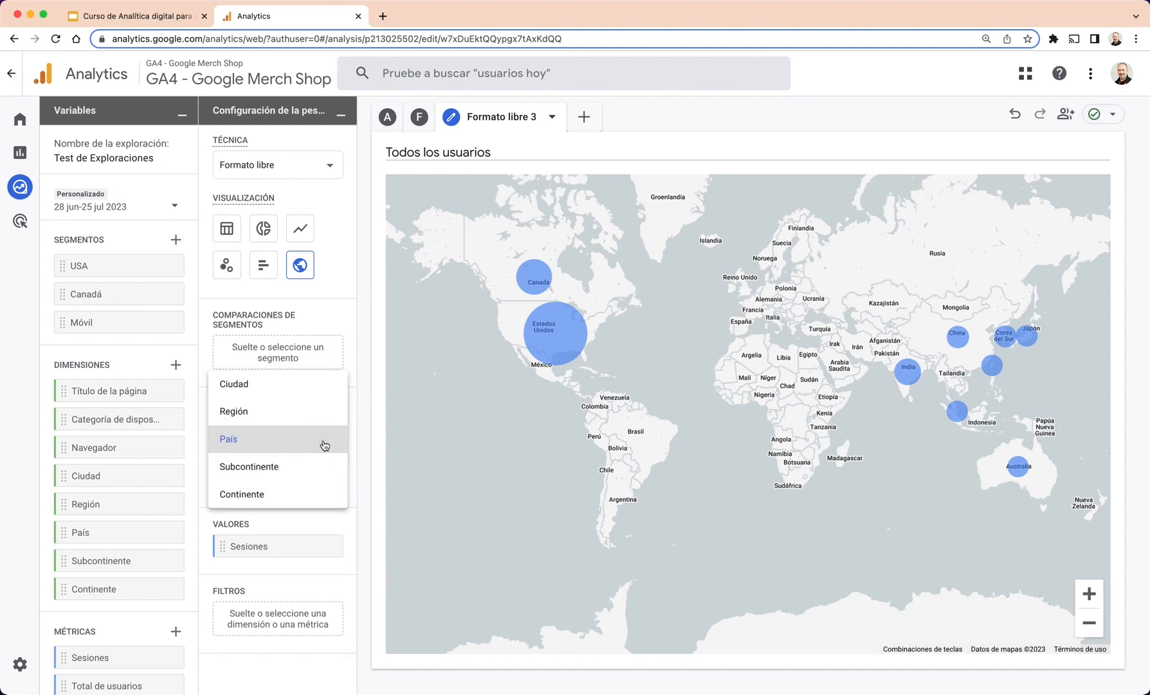
click(282, 464)
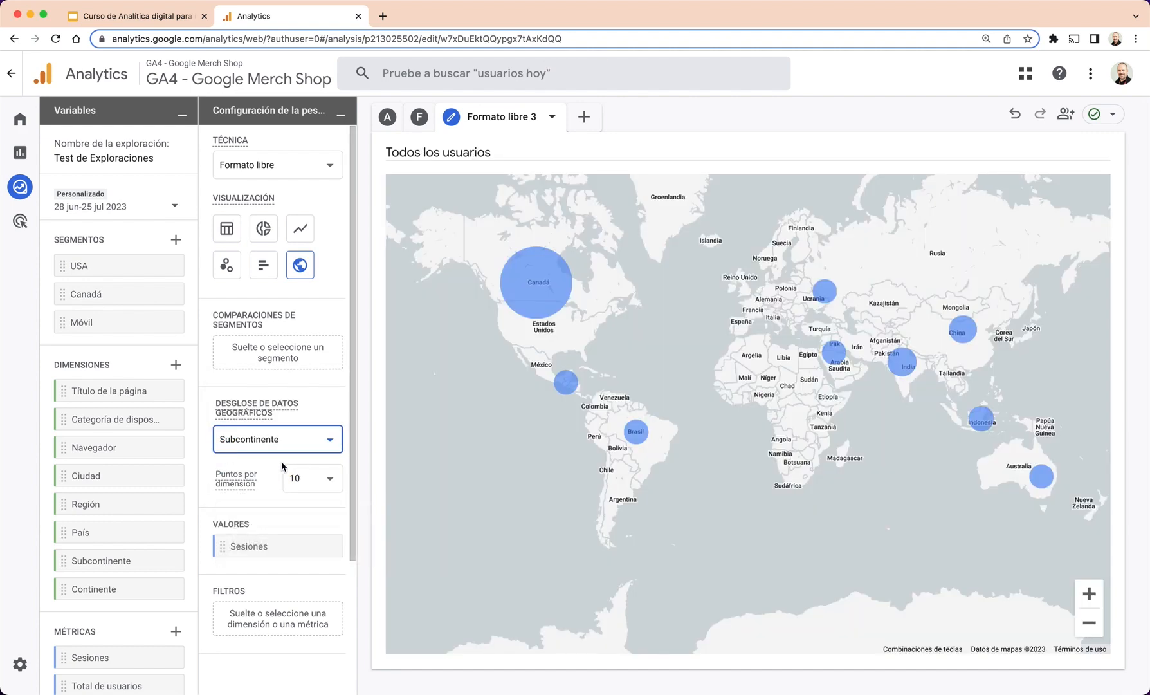
click(331, 443)
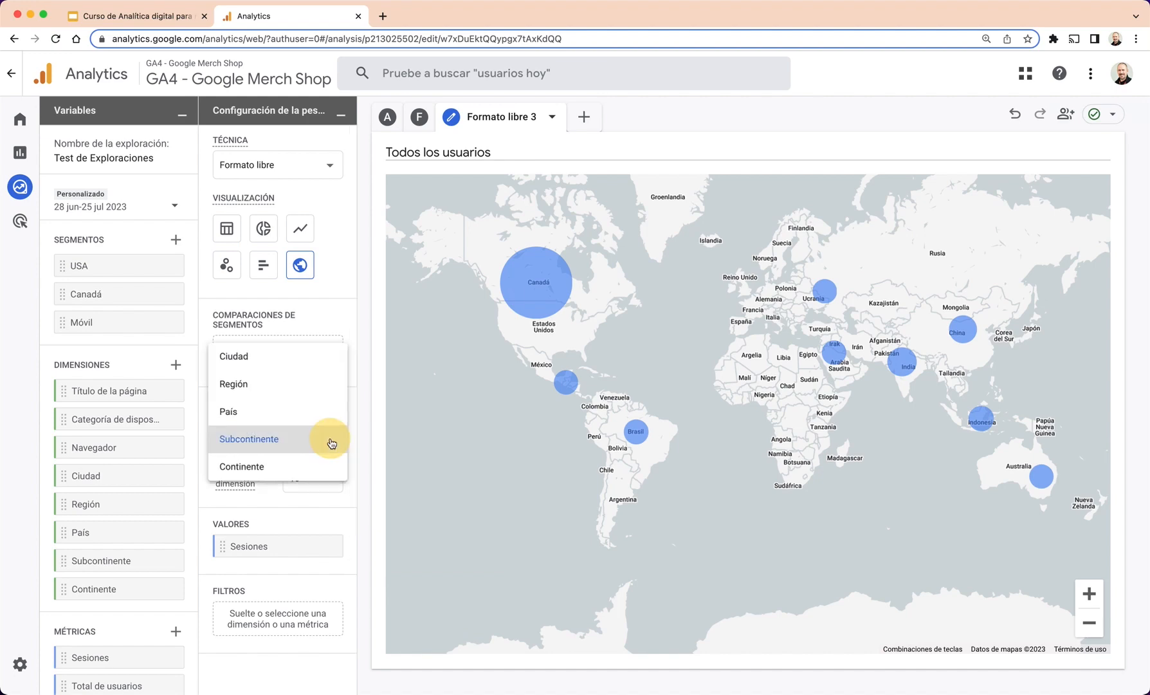
click(306, 467)
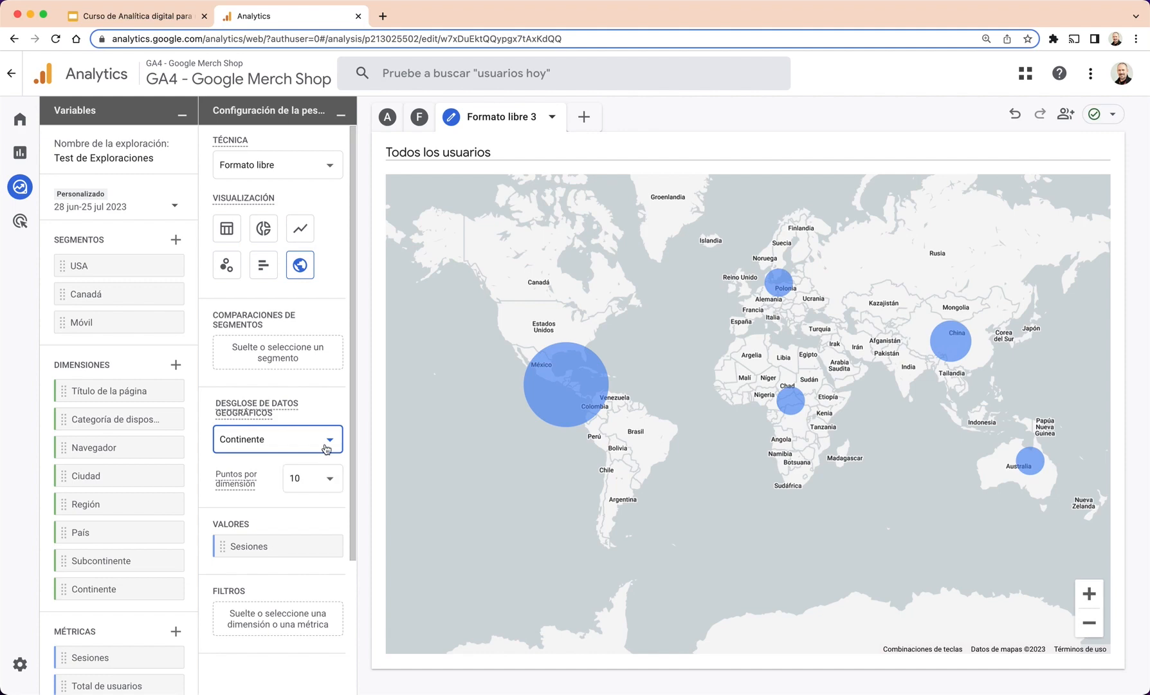
- Set the map's geographic breakdown to Ciudad
click(328, 440)
click(274, 337)
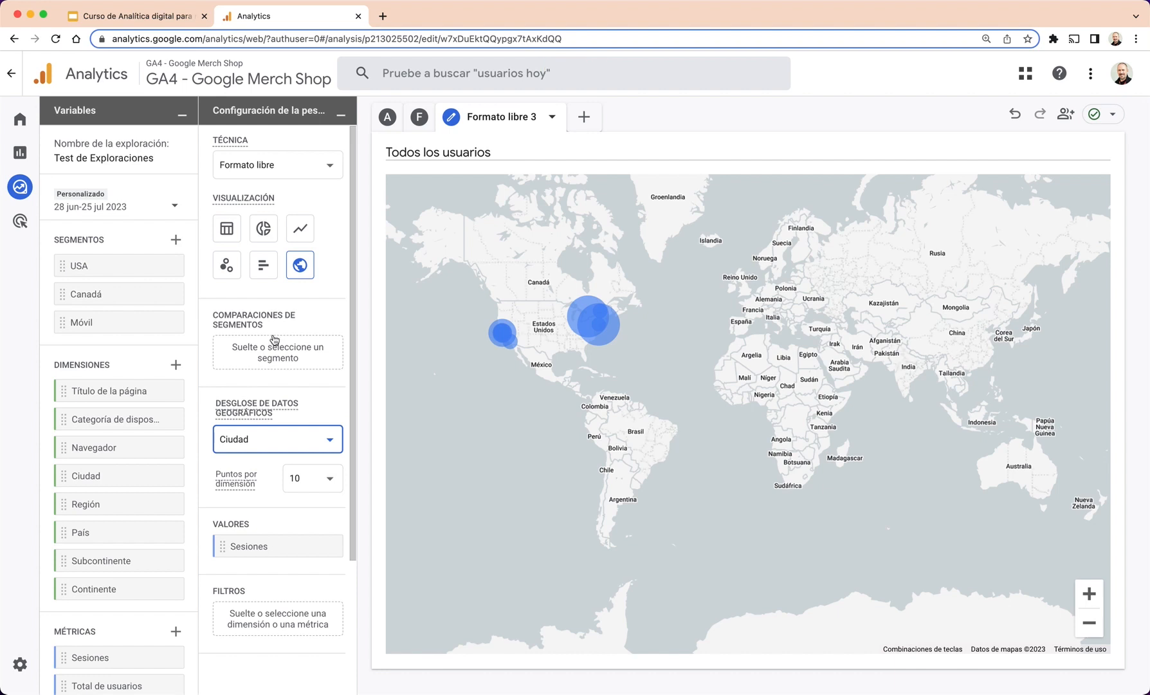
scroll(314, 402, down, 3)
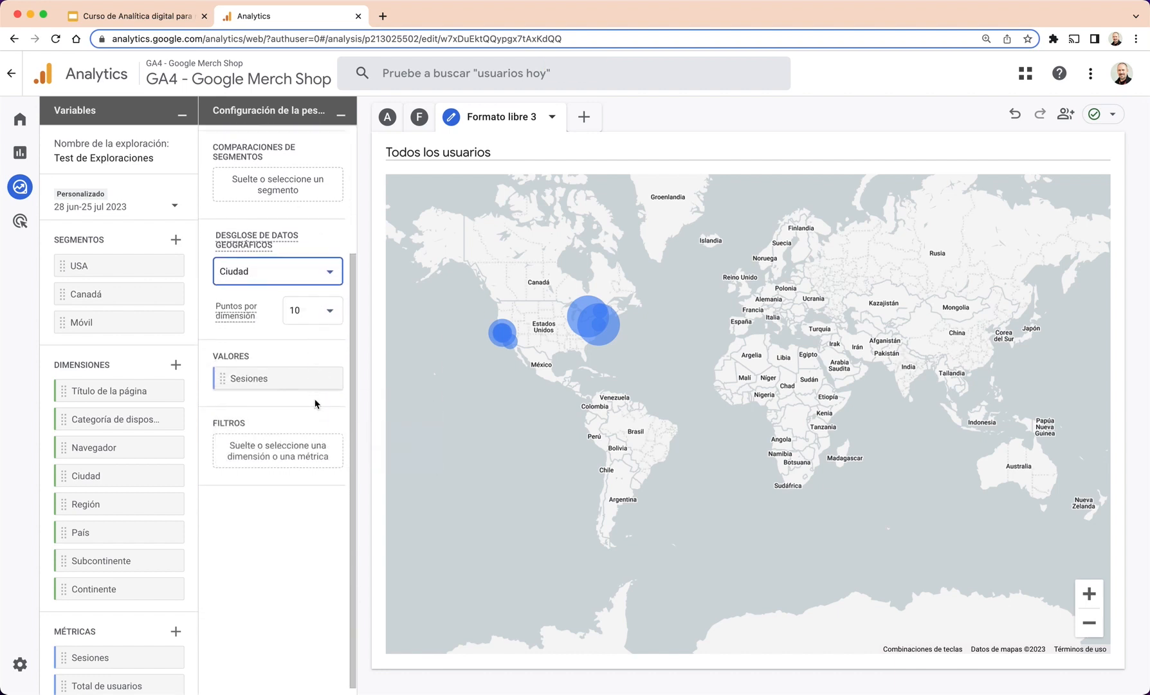
scroll(310, 427, up, 3)
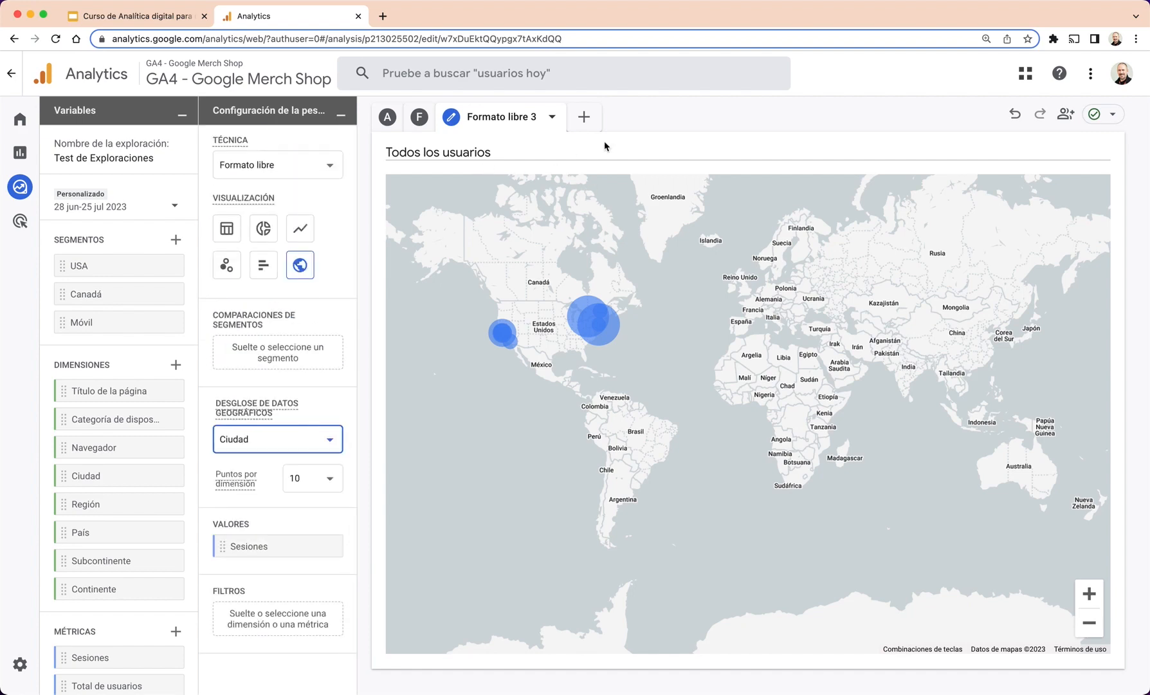
- Return to the Exploraciones overview and start a new exploration from the Exploración de embudos de conversión template
click(586, 117)
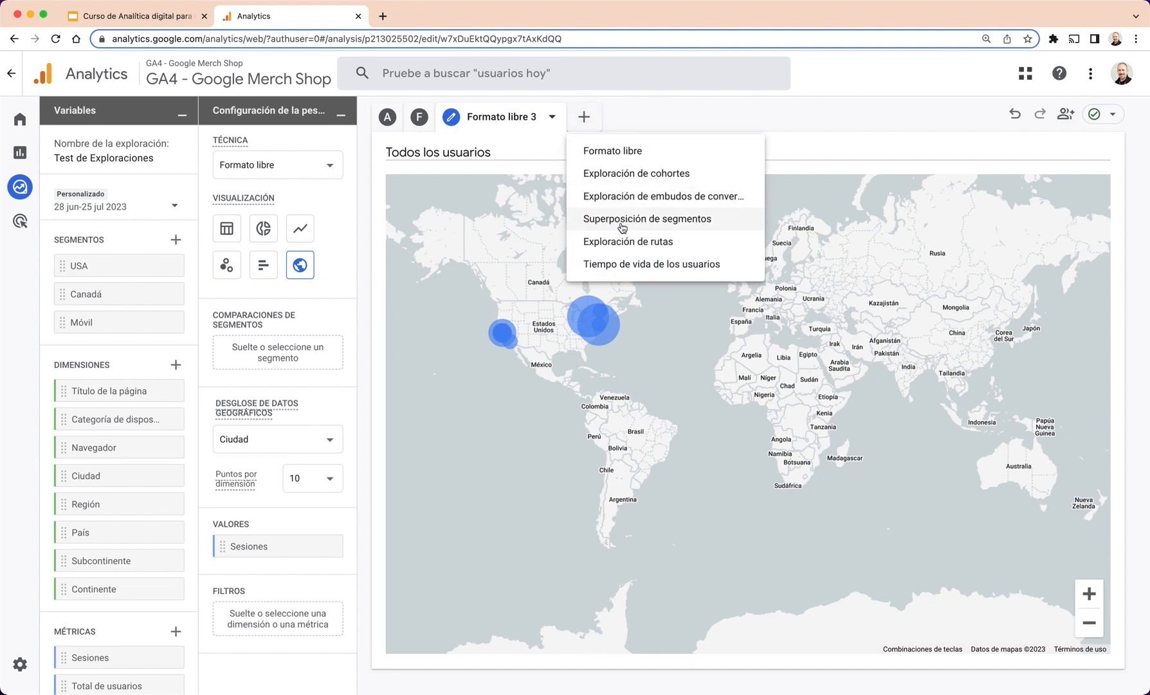
click(821, 130)
click(20, 187)
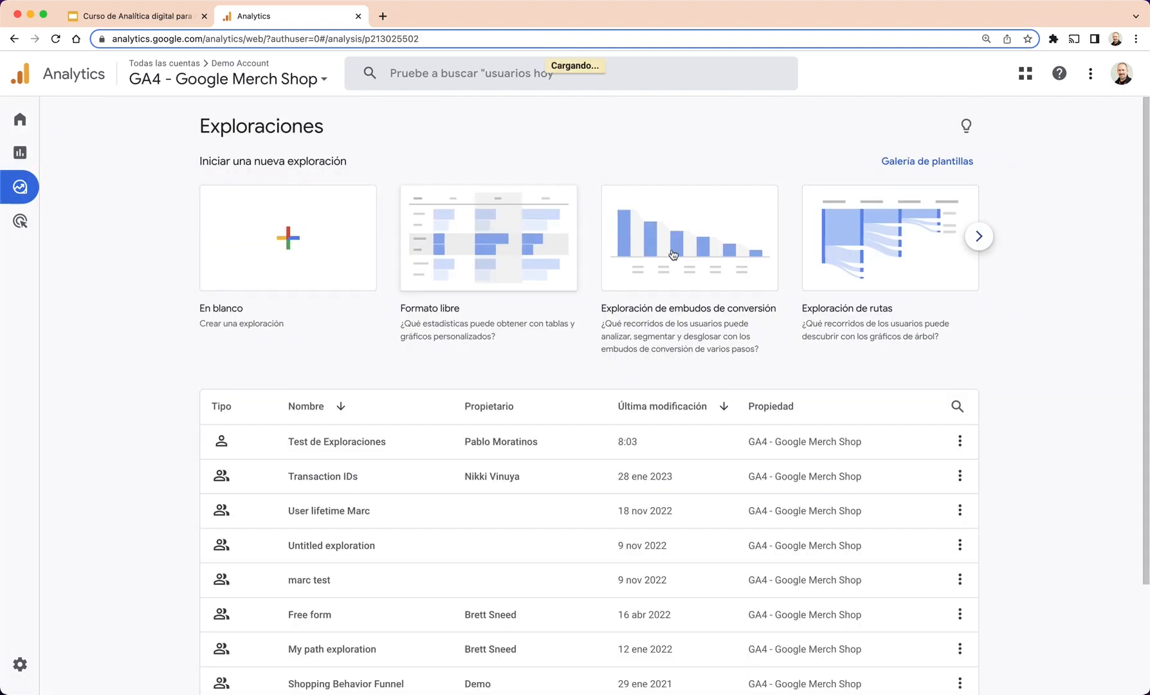
click(704, 281)
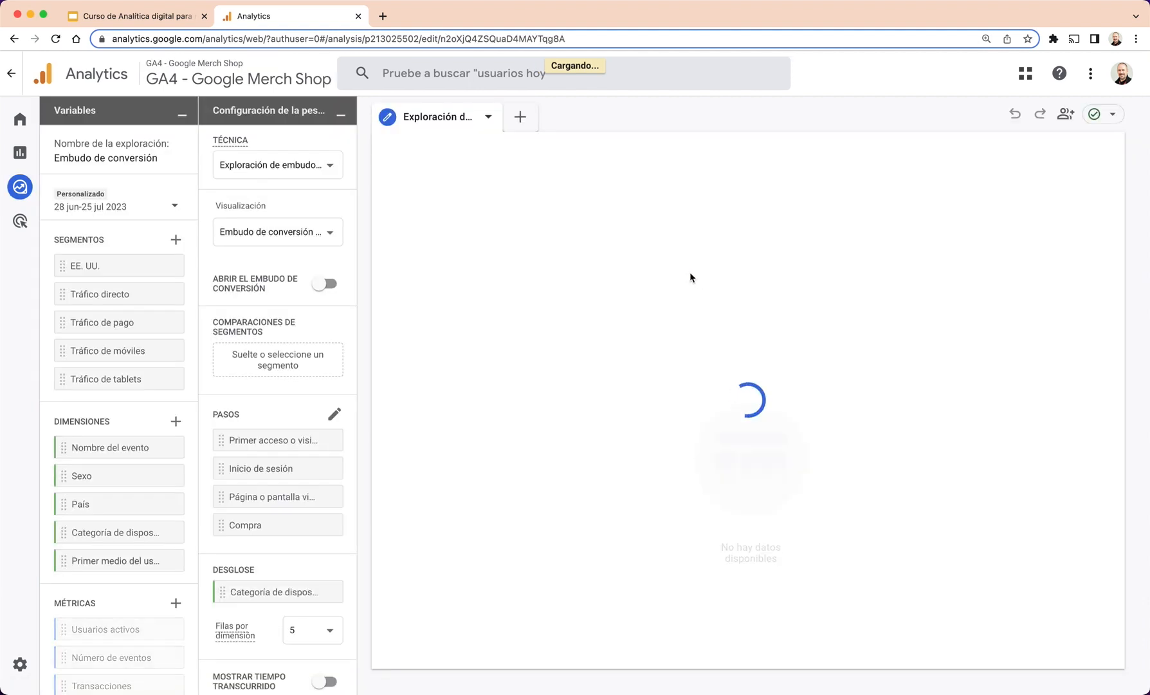